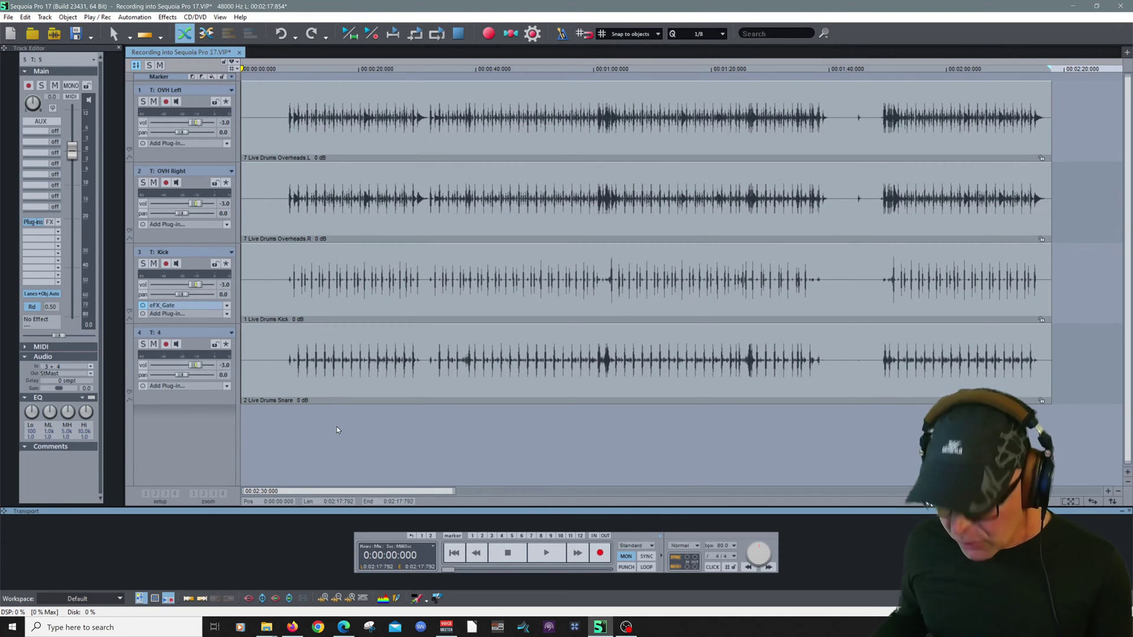
Play the drum tracks from 0:00:06:498 and stop playback.
{"action": "left_click", "coordinate": [278, 69]}
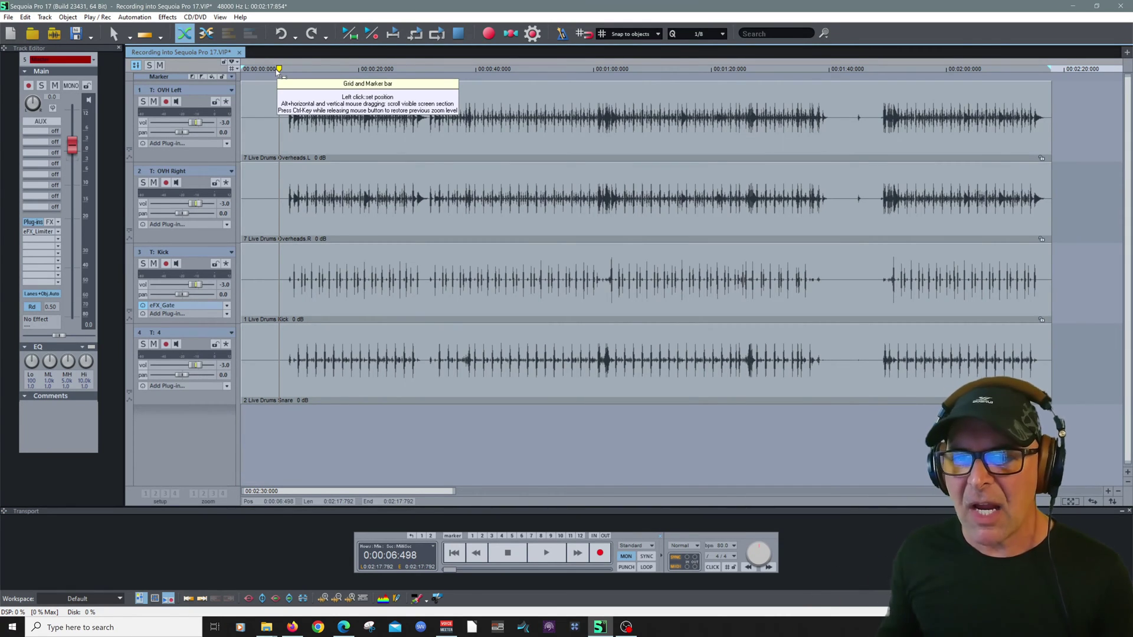
{"action": "key", "text": "space"}
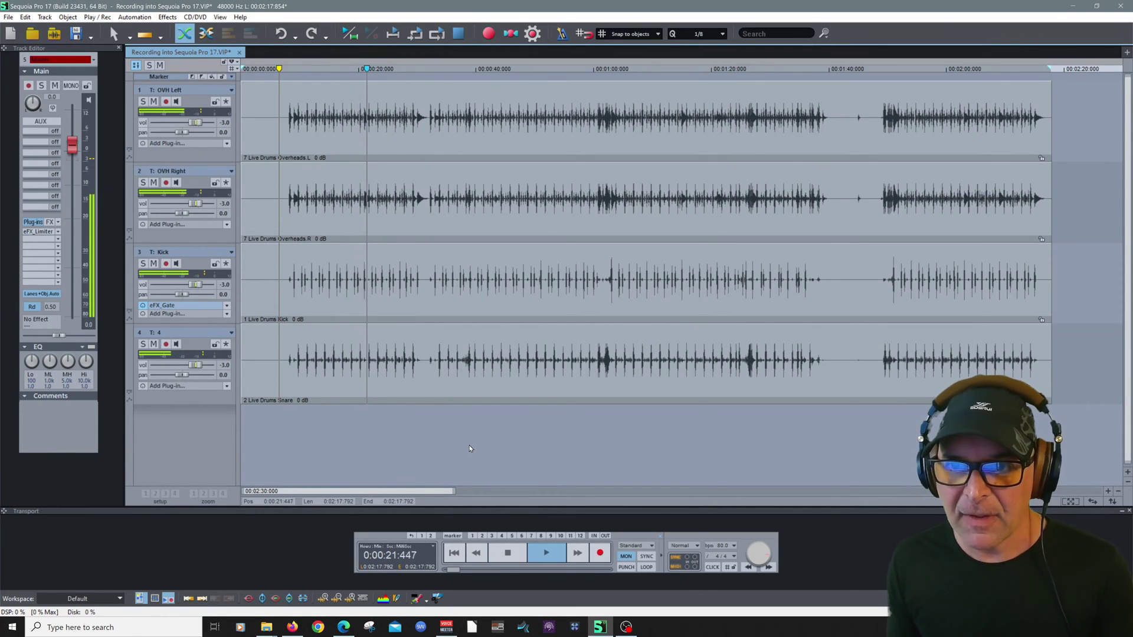
{"action": "key", "text": "space"}
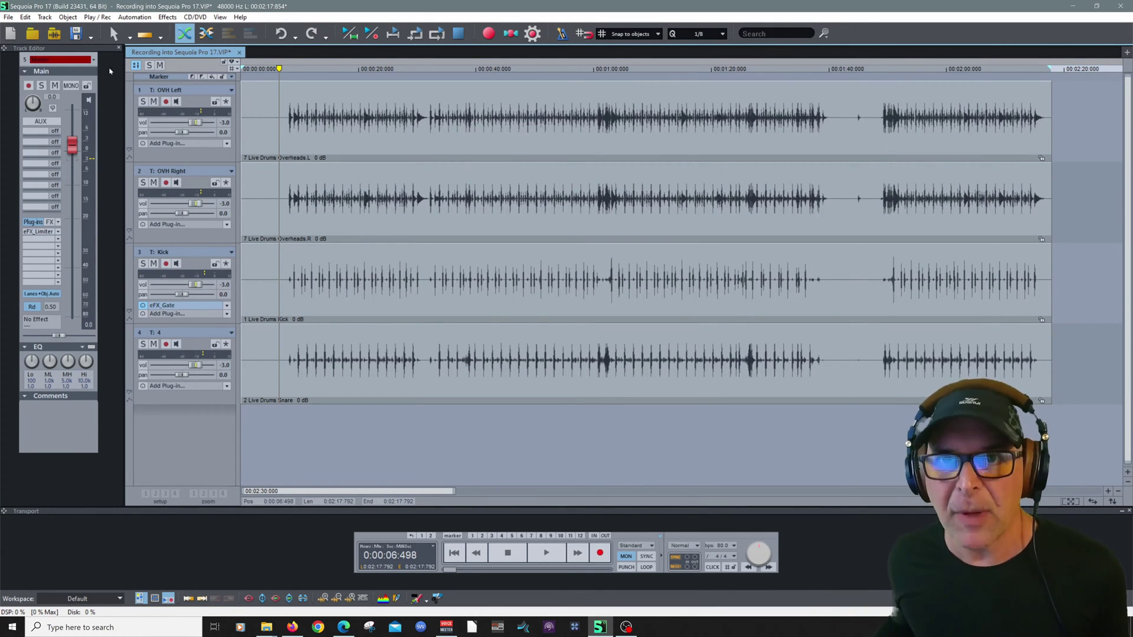
{"action": "left_click", "coordinate": [46, 18]}
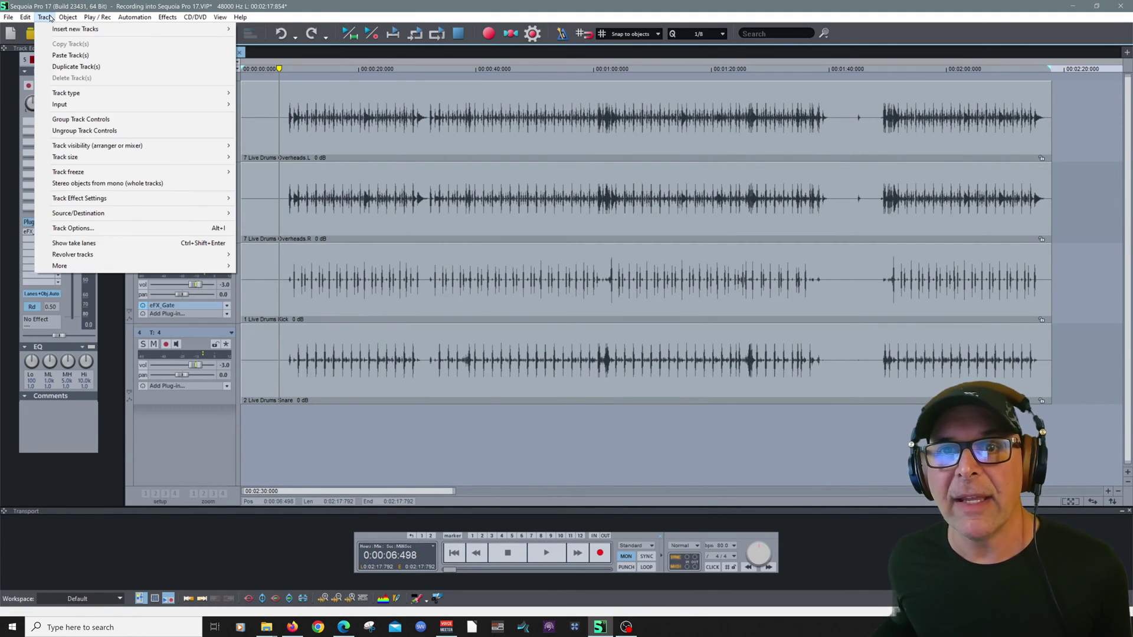
Insert one new empty track below track 4.
{"action": "mouse_move", "coordinate": [227, 29]}
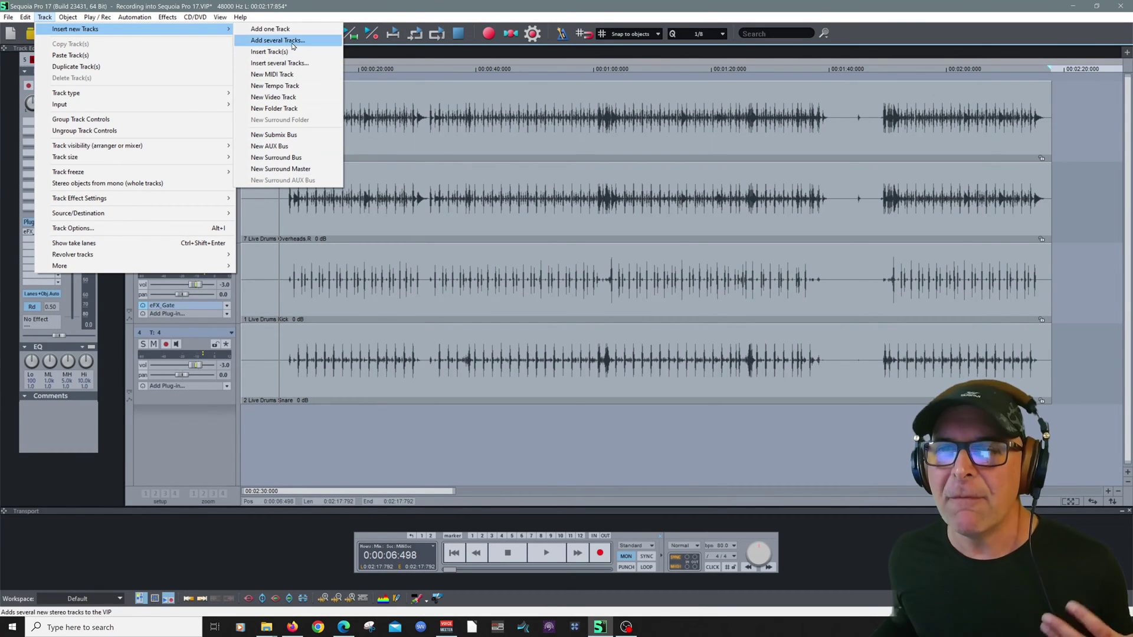
{"action": "left_click", "coordinate": [295, 10]}
{"action": "left_click", "coordinate": [185, 337]}
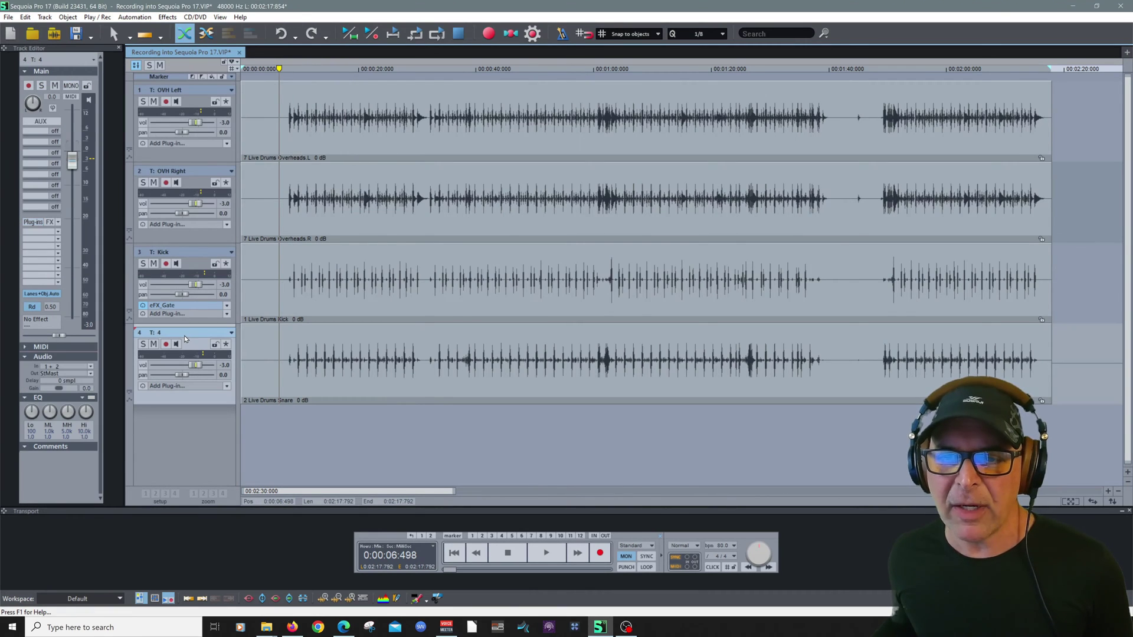
{"action": "left_click", "coordinate": [45, 17]}
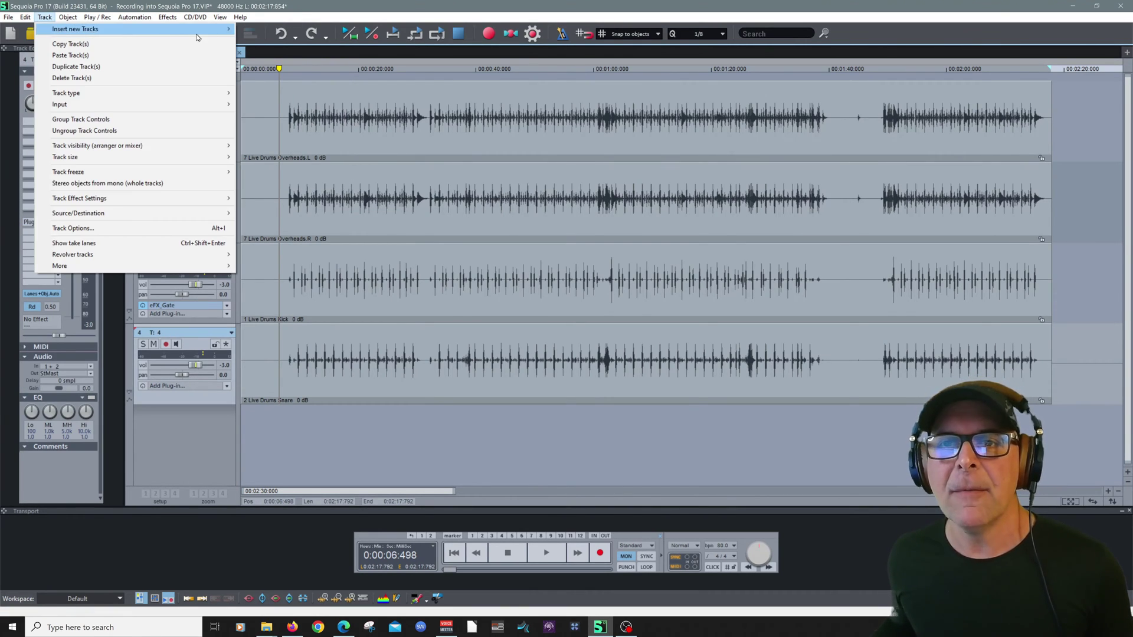
{"action": "left_click", "coordinate": [248, 30]}
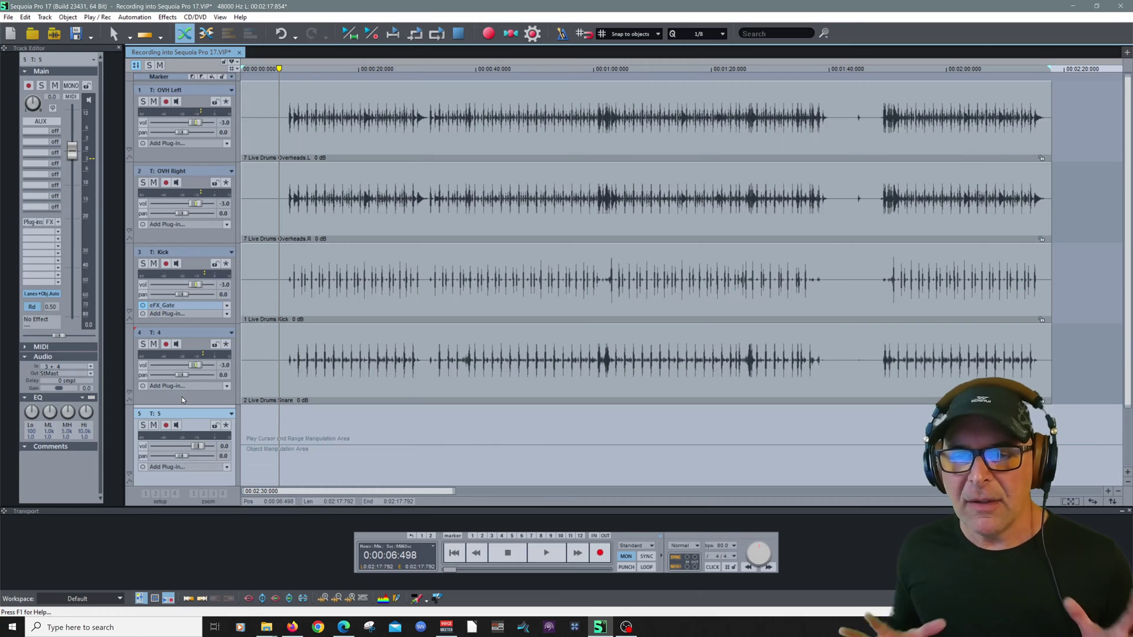
Rename track 4 to 'Snare'.
{"action": "double_click", "coordinate": [182, 332]}
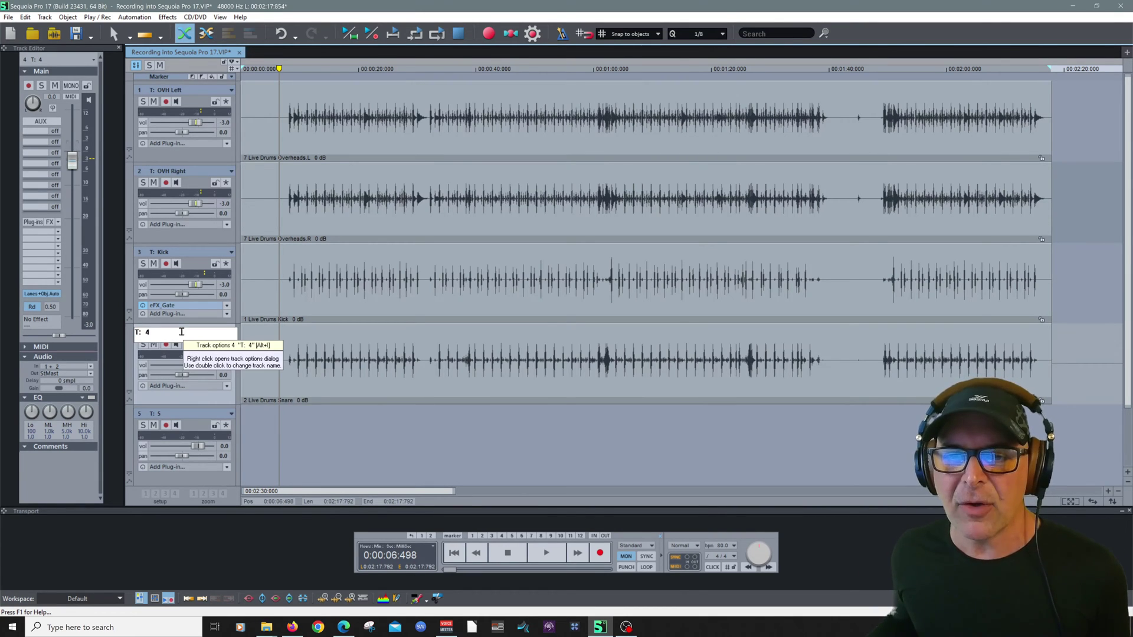
{"action": "key", "text": "BackSpace"}
{"action": "type", "text": "S"}
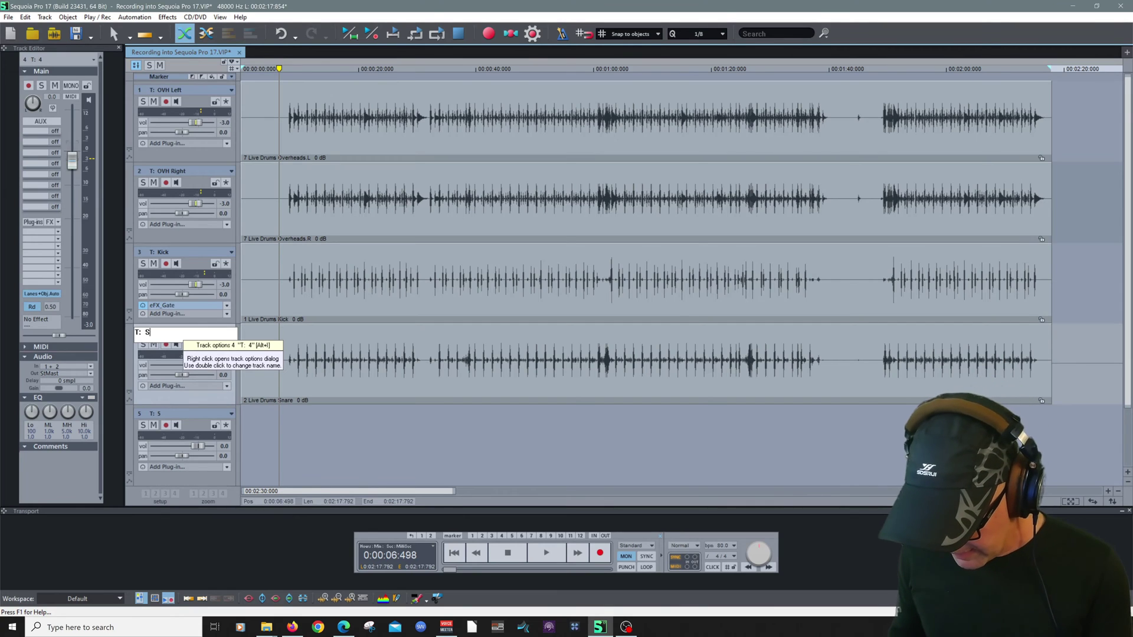
{"action": "type", "text": "nare"}
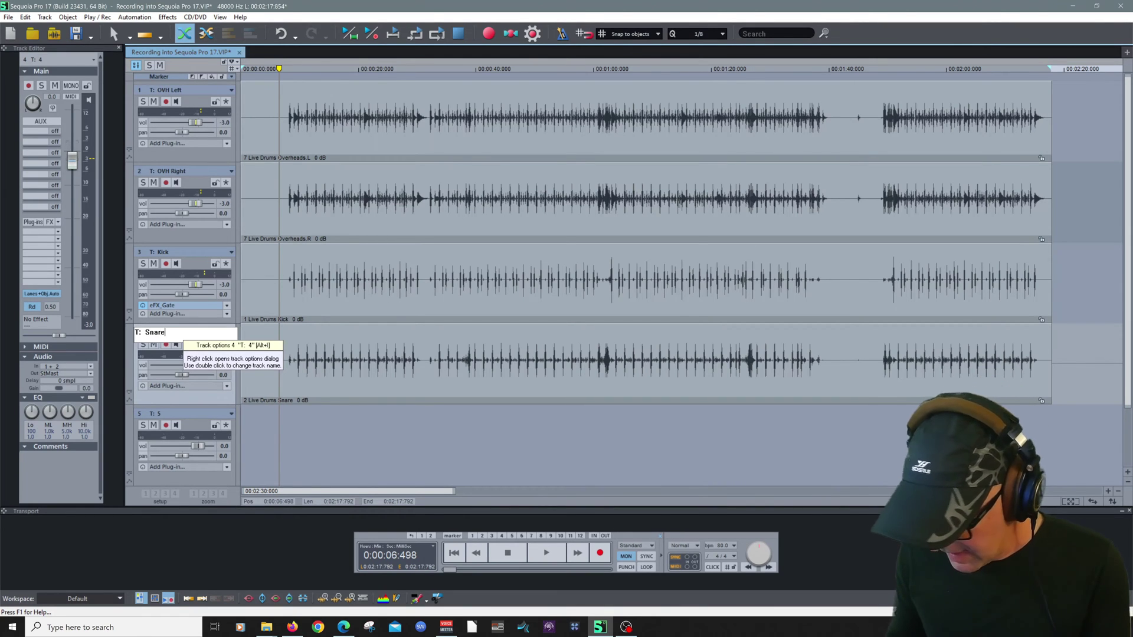
{"action": "key", "text": "Return"}
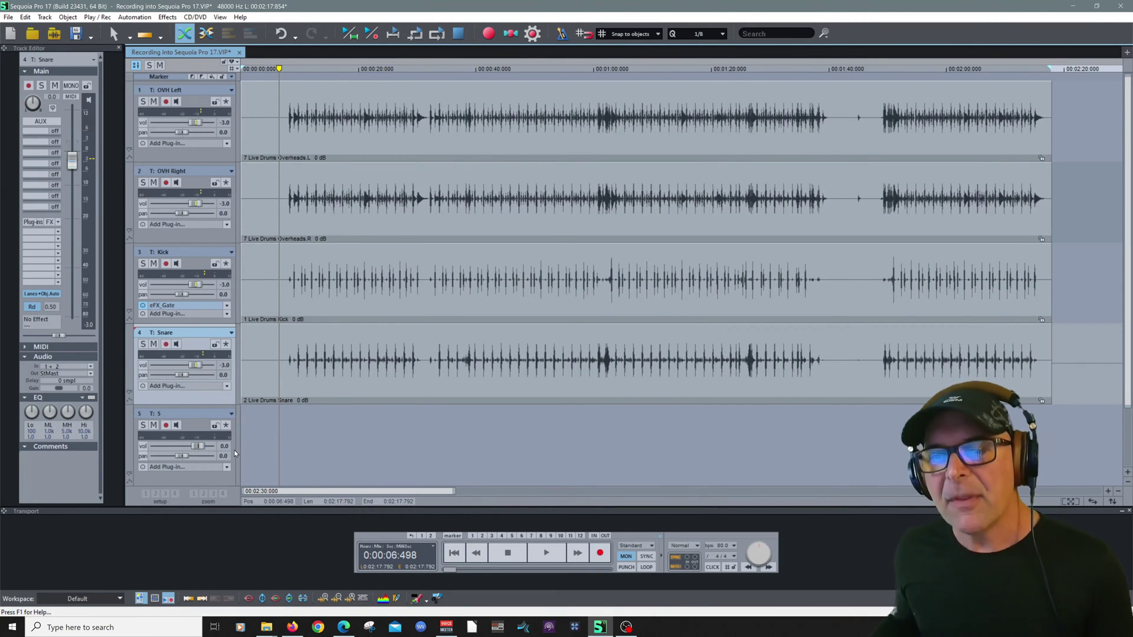
{"action": "left_click", "coordinate": [180, 413]}
Give track 5 a purple-blue colour in its Track Options.
{"action": "double_click", "coordinate": [168, 412]}
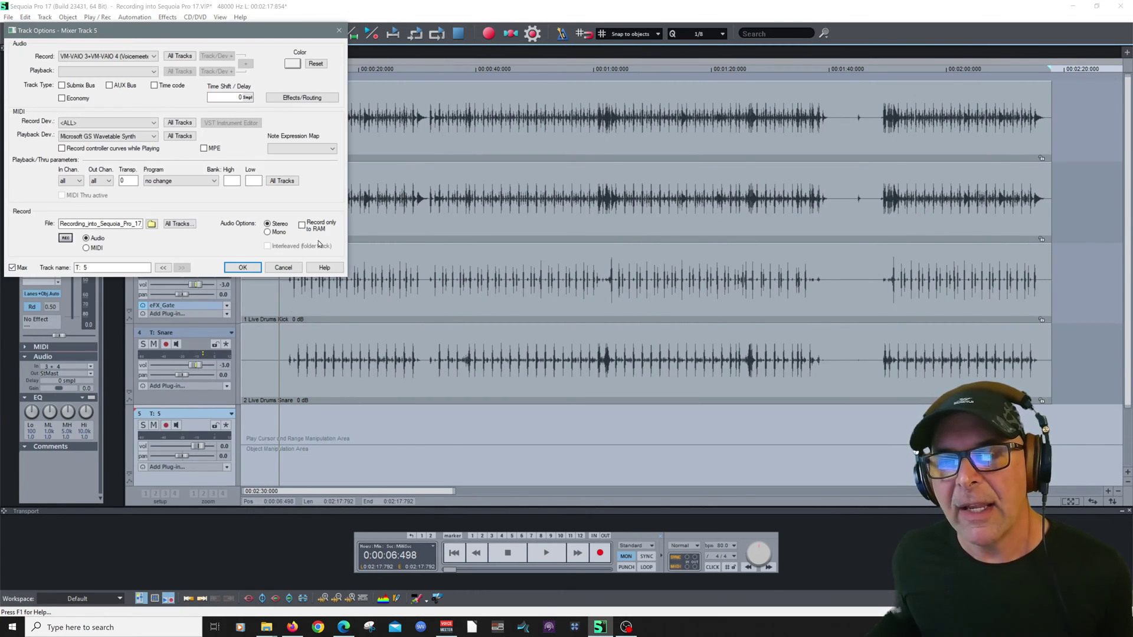
{"action": "left_click_drag", "start_coordinate": [190, 37], "coordinate": [432, 100]}
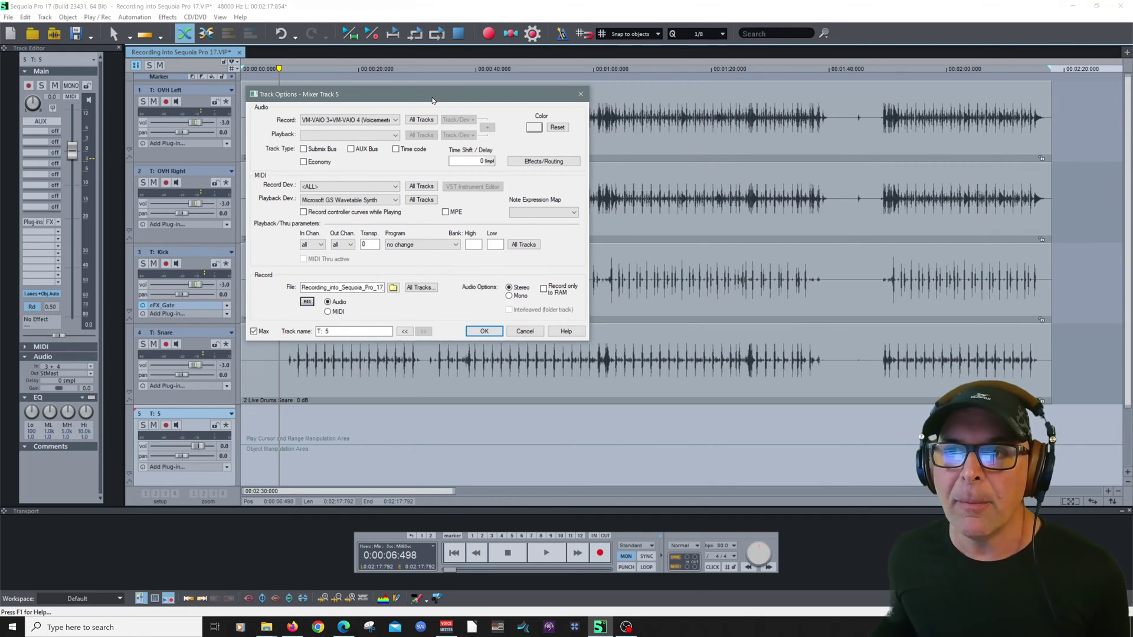
{"action": "left_click", "coordinate": [395, 122]}
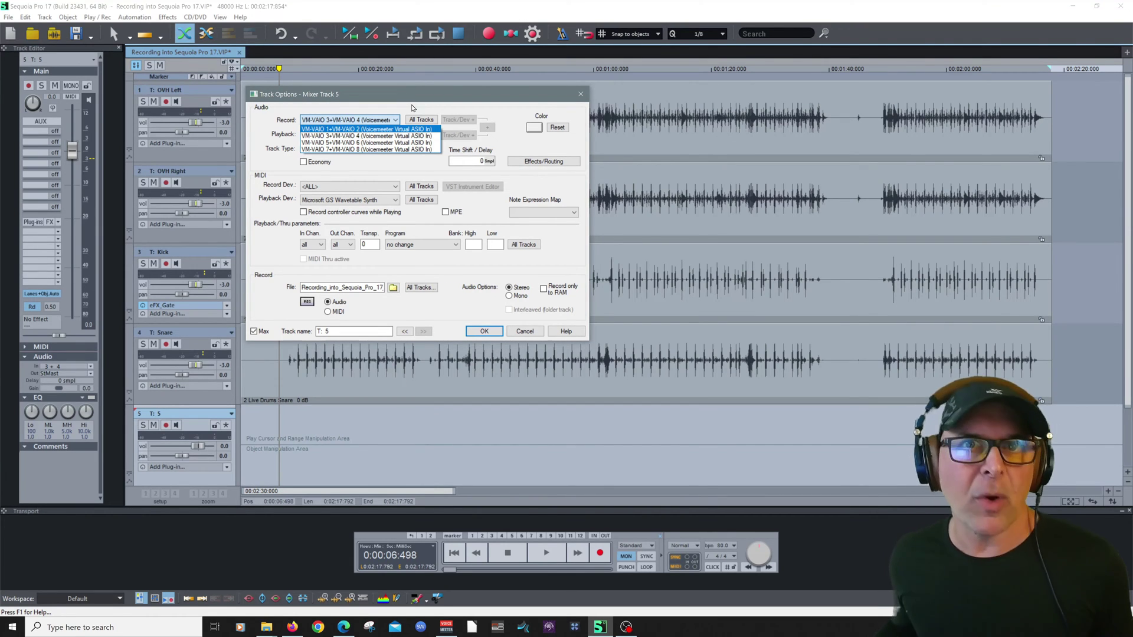
{"action": "left_click", "coordinate": [413, 109]}
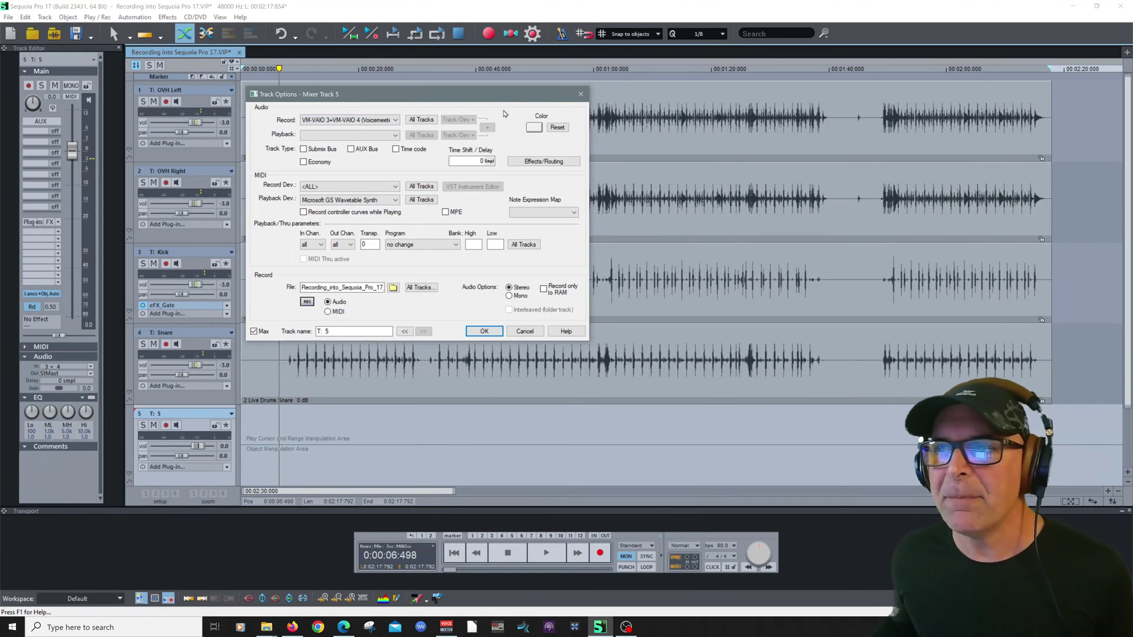
{"action": "left_click", "coordinate": [534, 128]}
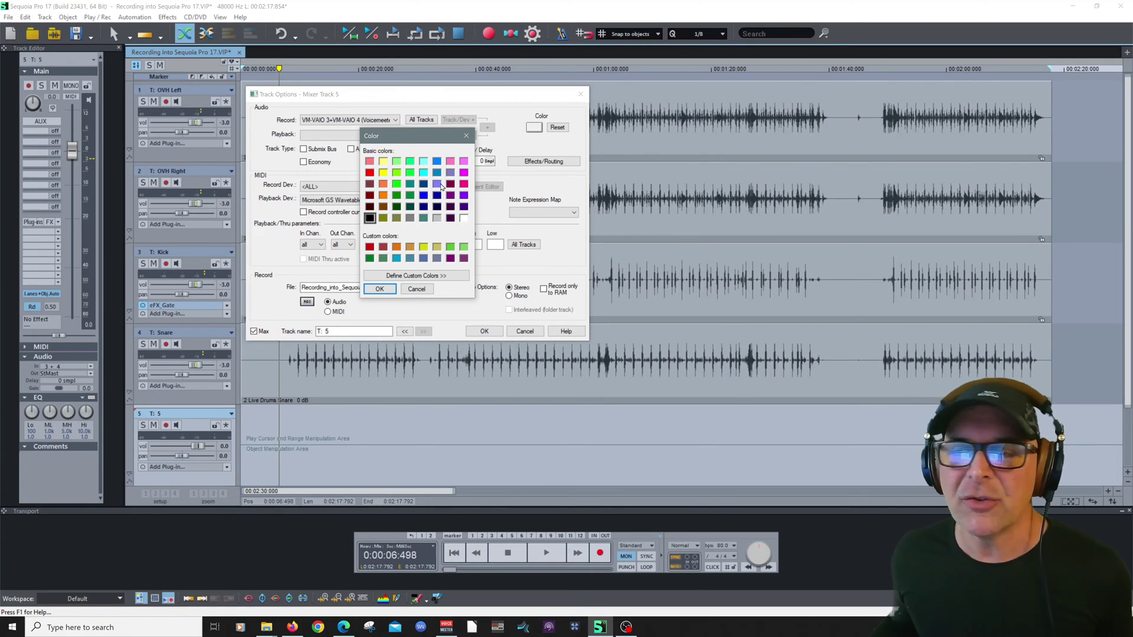
{"action": "left_click", "coordinate": [437, 185]}
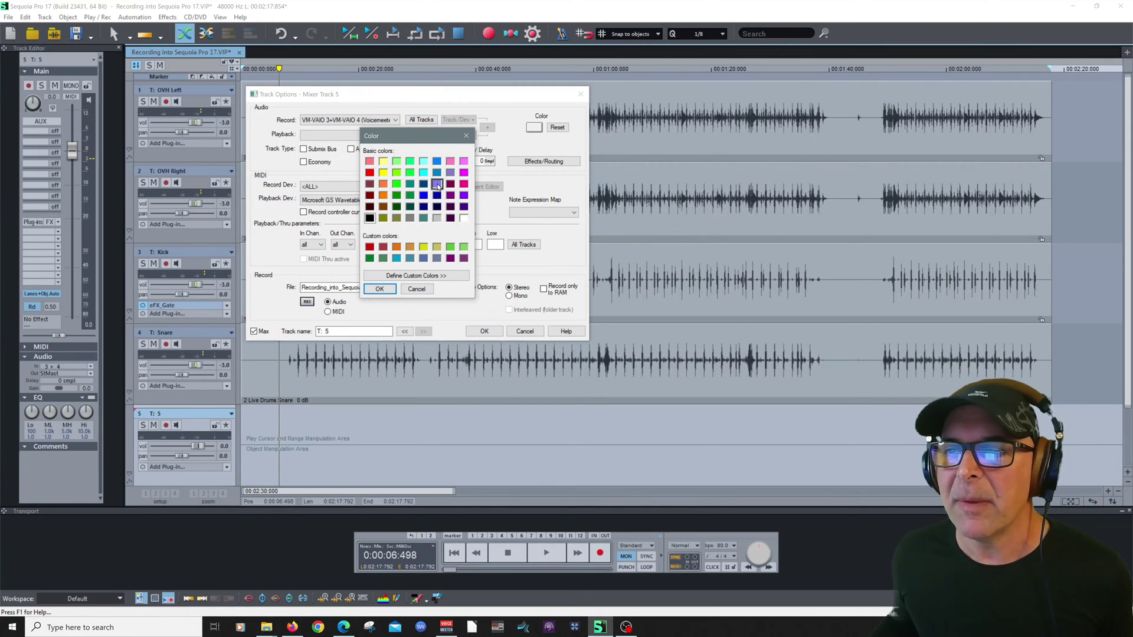
{"action": "left_click", "coordinate": [380, 289]}
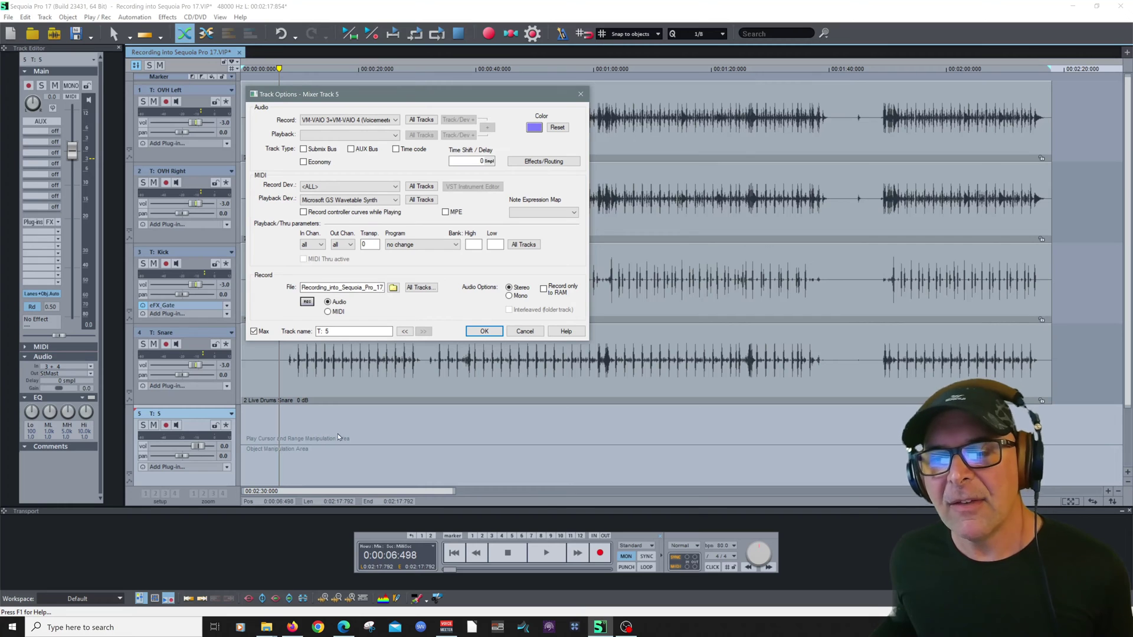
{"action": "left_click", "coordinate": [539, 164]}
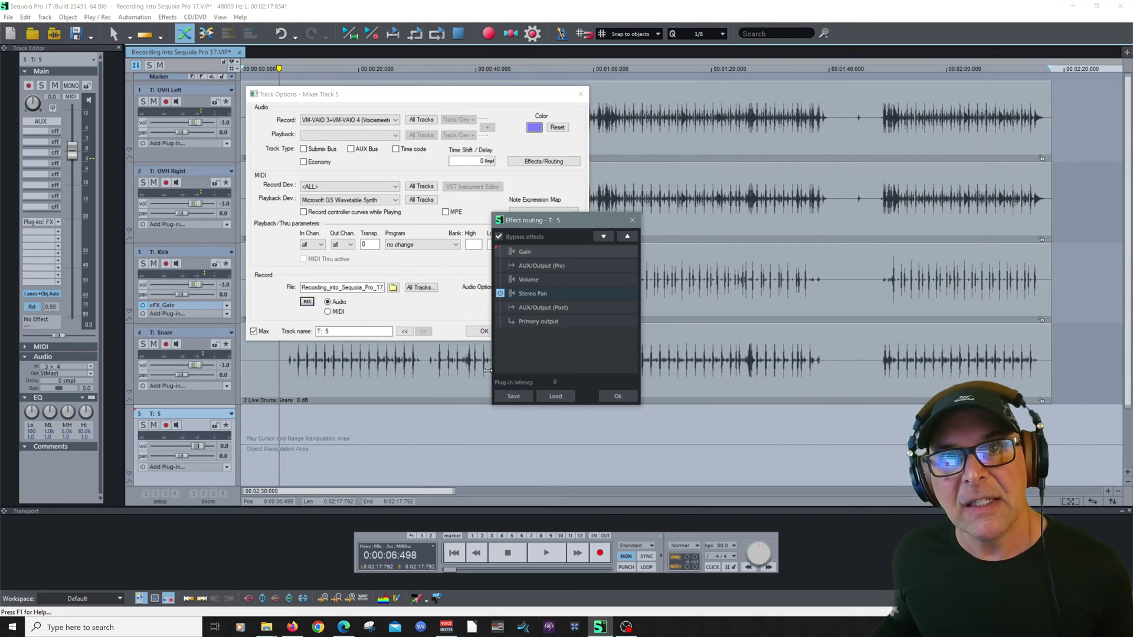
{"action": "left_click", "coordinate": [632, 220]}
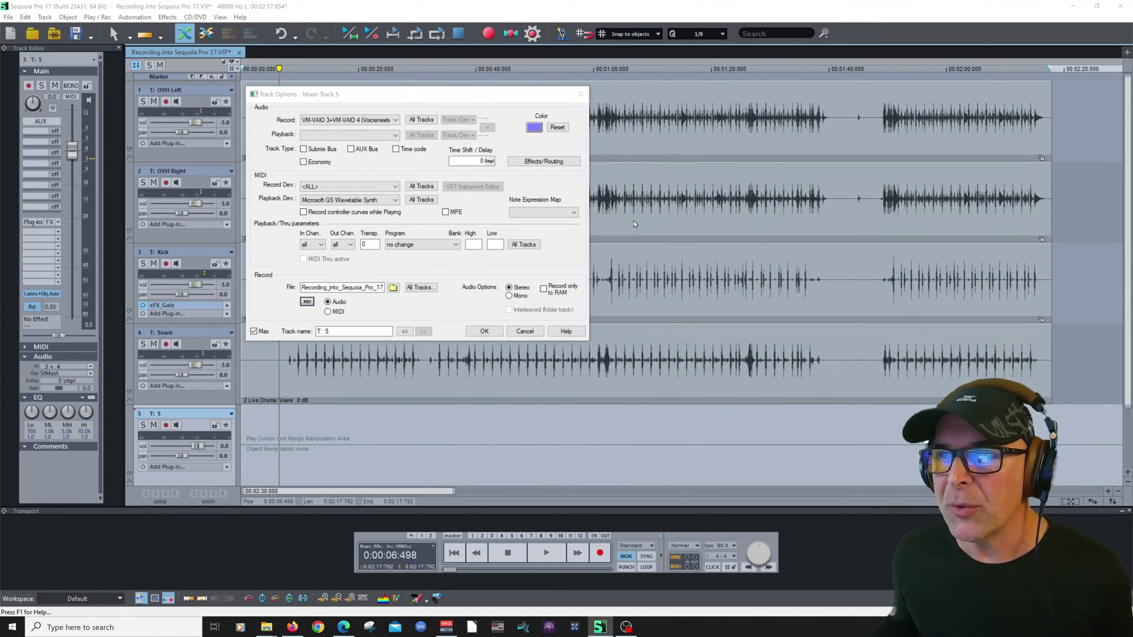
Set track 5 to mono recording, name it 'Bass' and apply.
{"action": "left_click", "coordinate": [520, 297]}
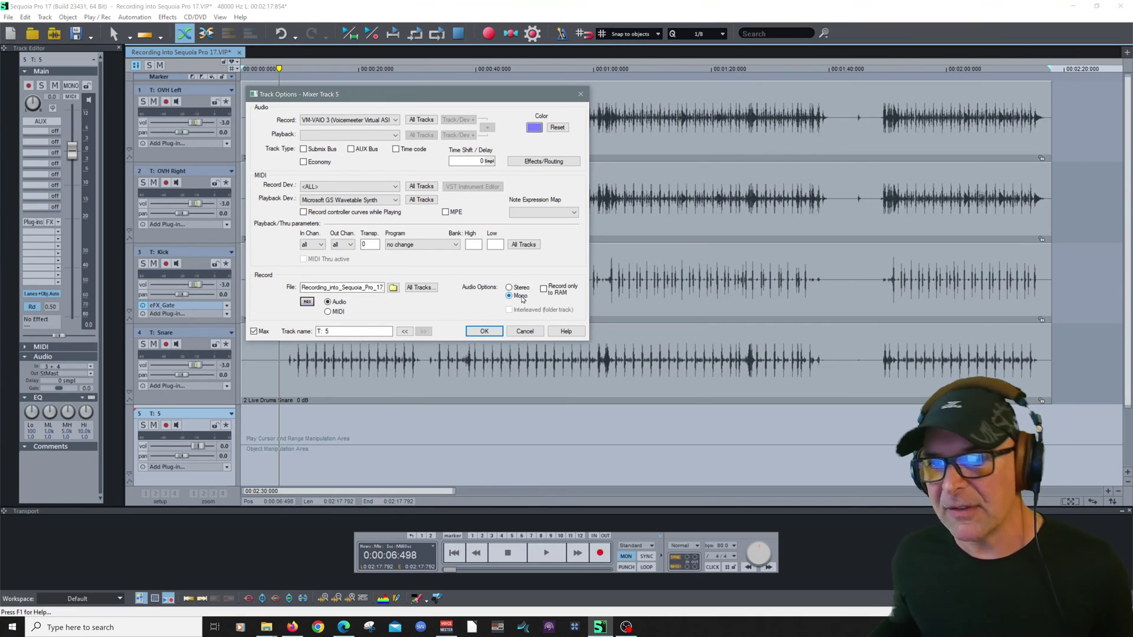
{"action": "left_click", "coordinate": [335, 333]}
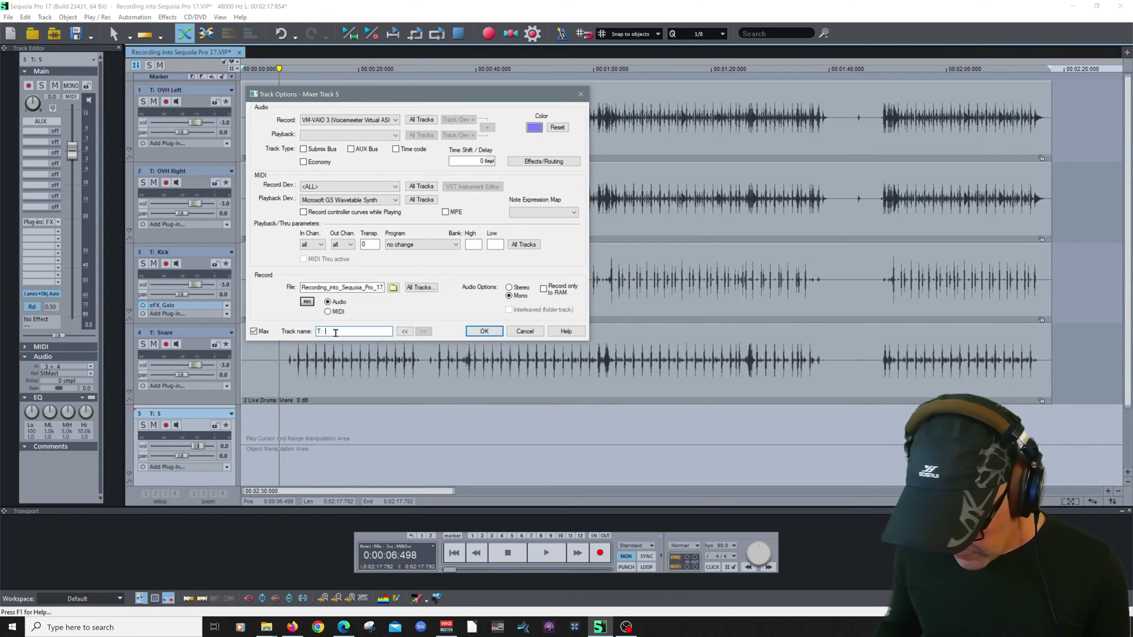
{"action": "key", "text": "BackSpace"}
{"action": "type", "text": "Bass"}
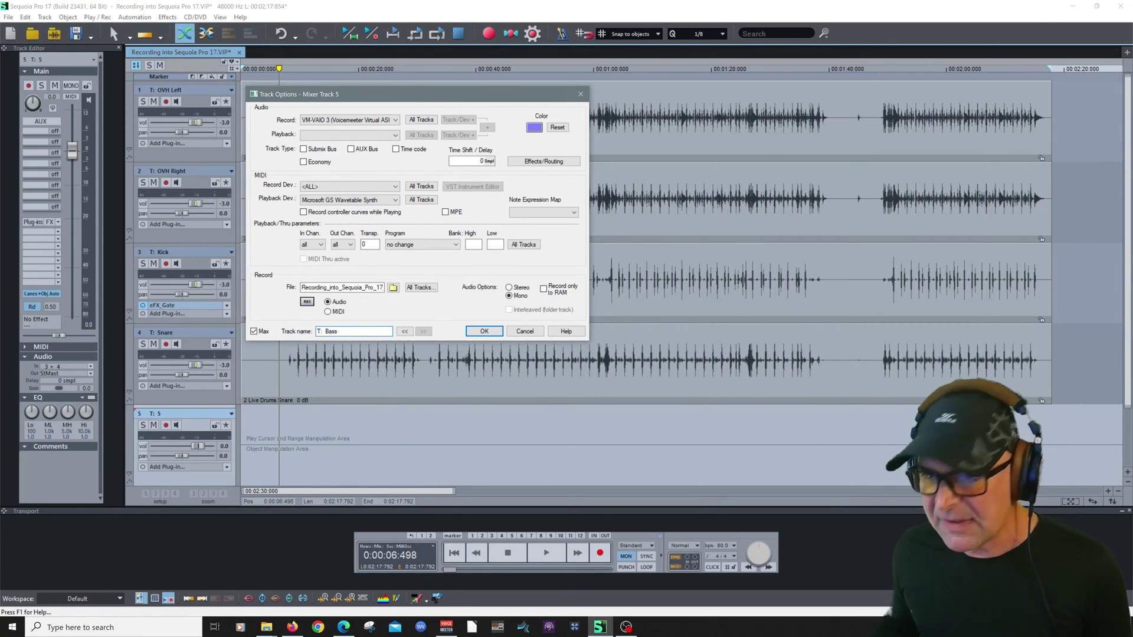
{"action": "left_click", "coordinate": [484, 332]}
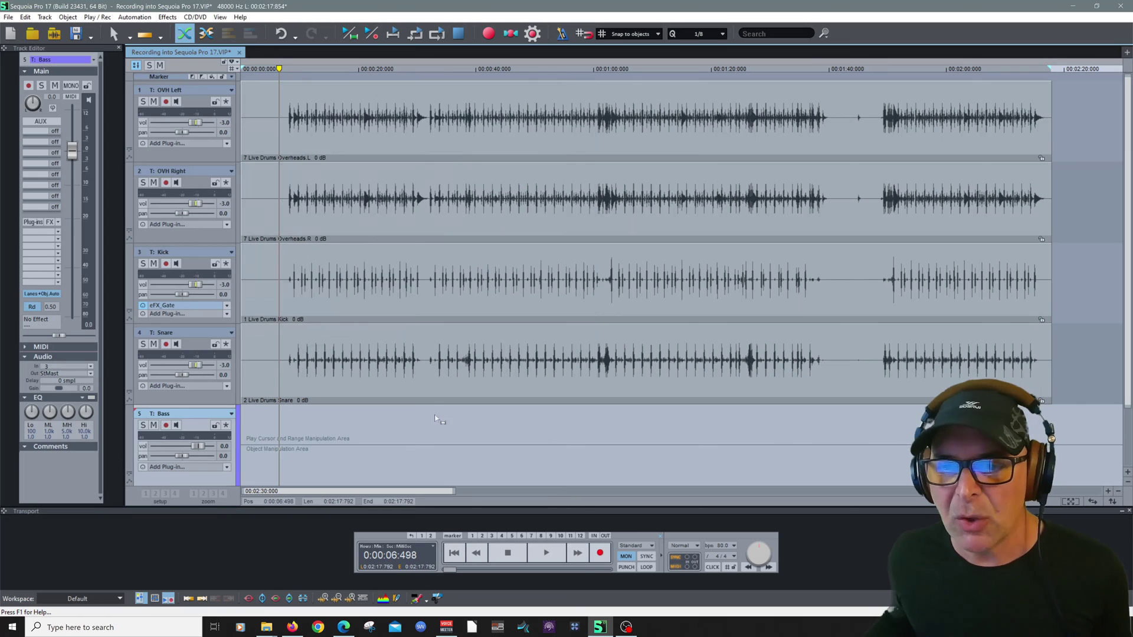
{"action": "scroll", "coordinate": [324, 422], "scroll_direction": "down", "scroll_amount": 1}
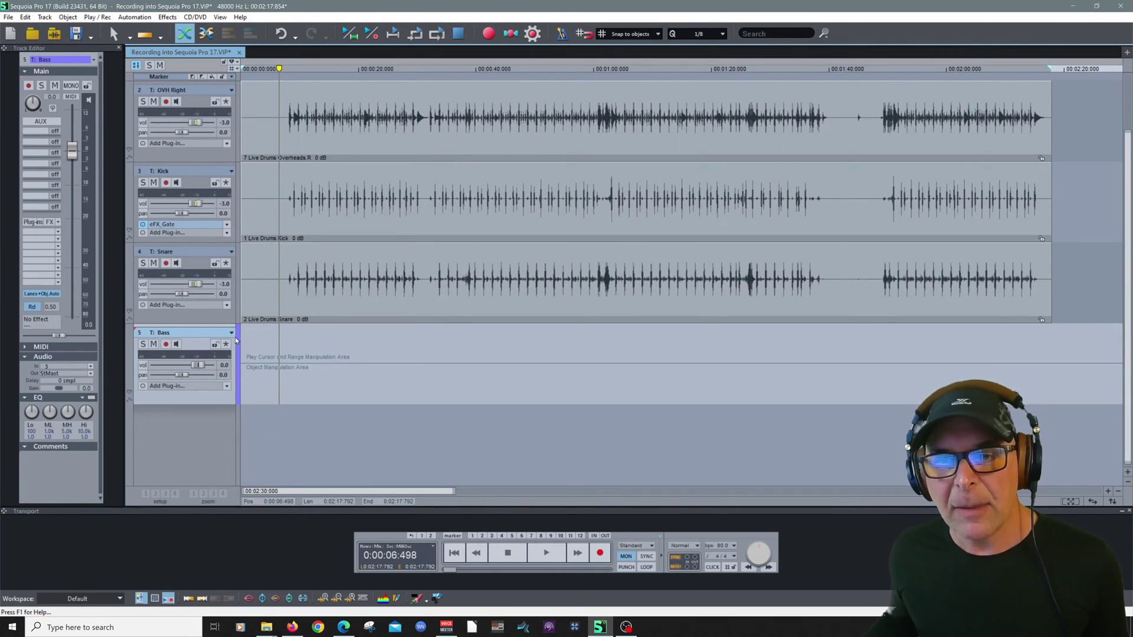
{"action": "scroll", "coordinate": [309, 358], "scroll_direction": "up", "scroll_amount": 1}
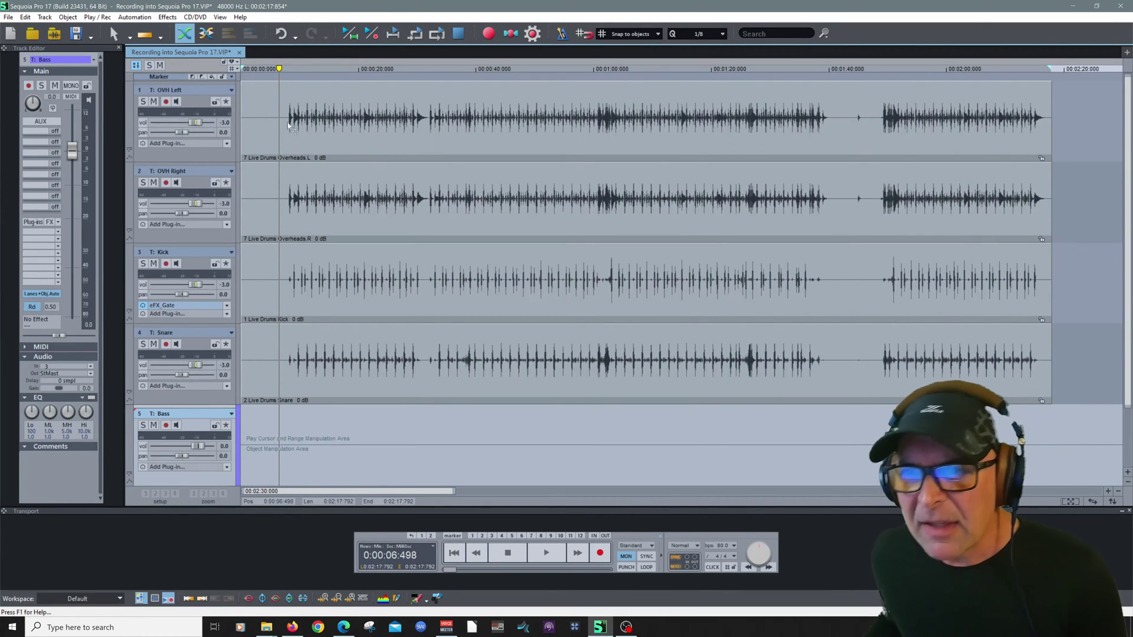
Select OVH Left through Snare and lower their grouped volume to -4.0 dB.
{"action": "left_click", "coordinate": [191, 104]}
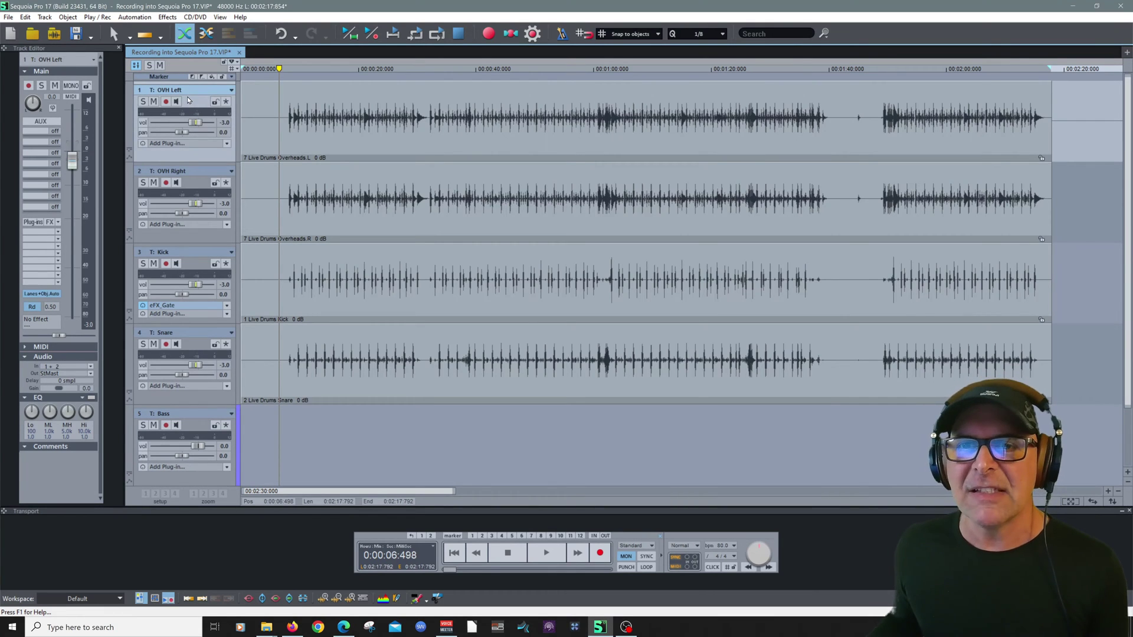
{"action": "left_click", "coordinate": [192, 347]}
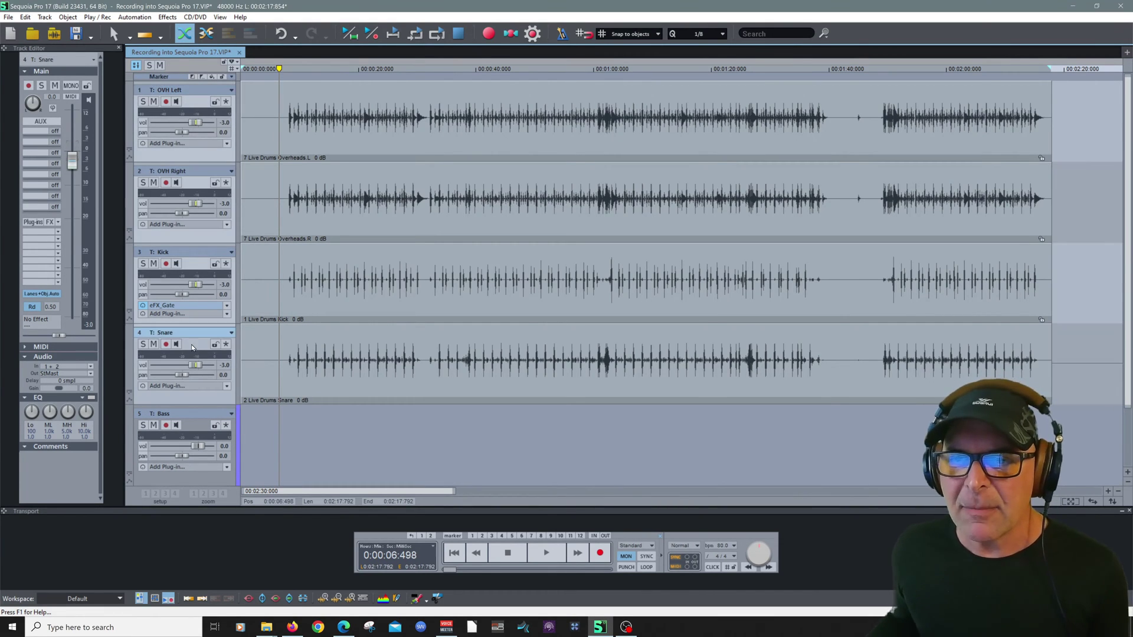
{"action": "left_click", "coordinate": [226, 123]}
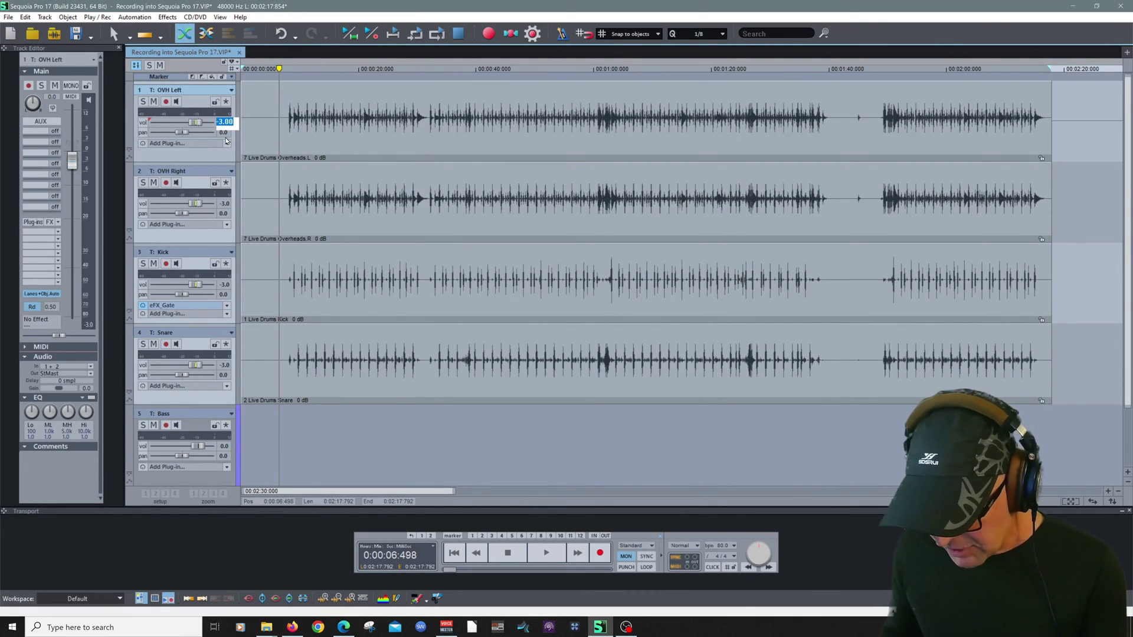
{"action": "key", "text": "BackSpace"}
{"action": "type", "text": "-"}
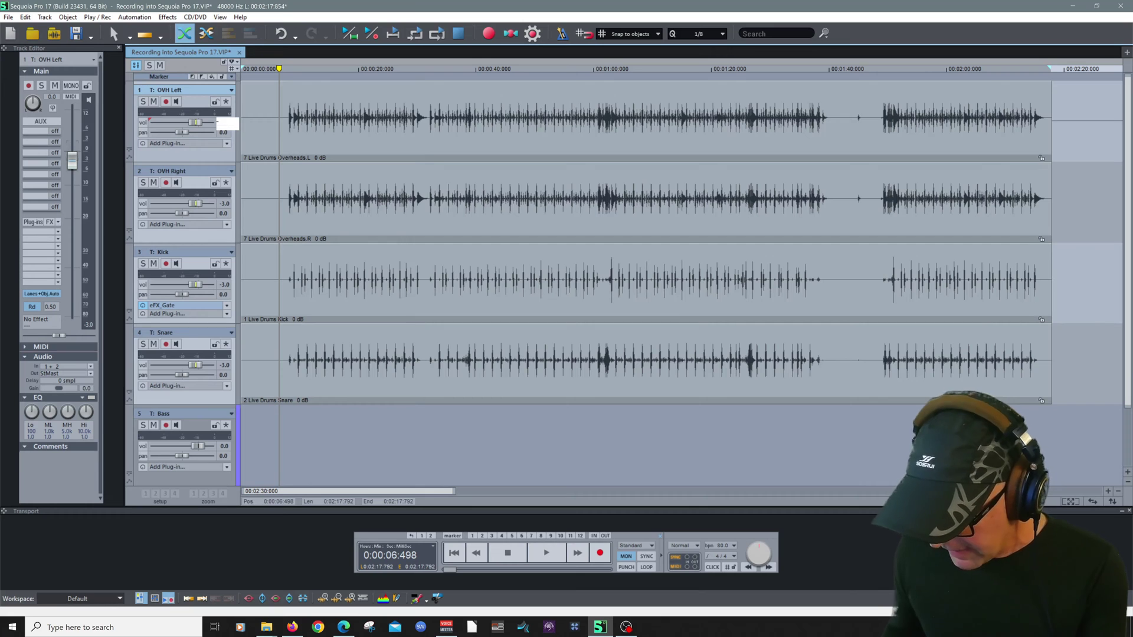
{"action": "type", "text": "6"}
{"action": "key", "text": "Return"}
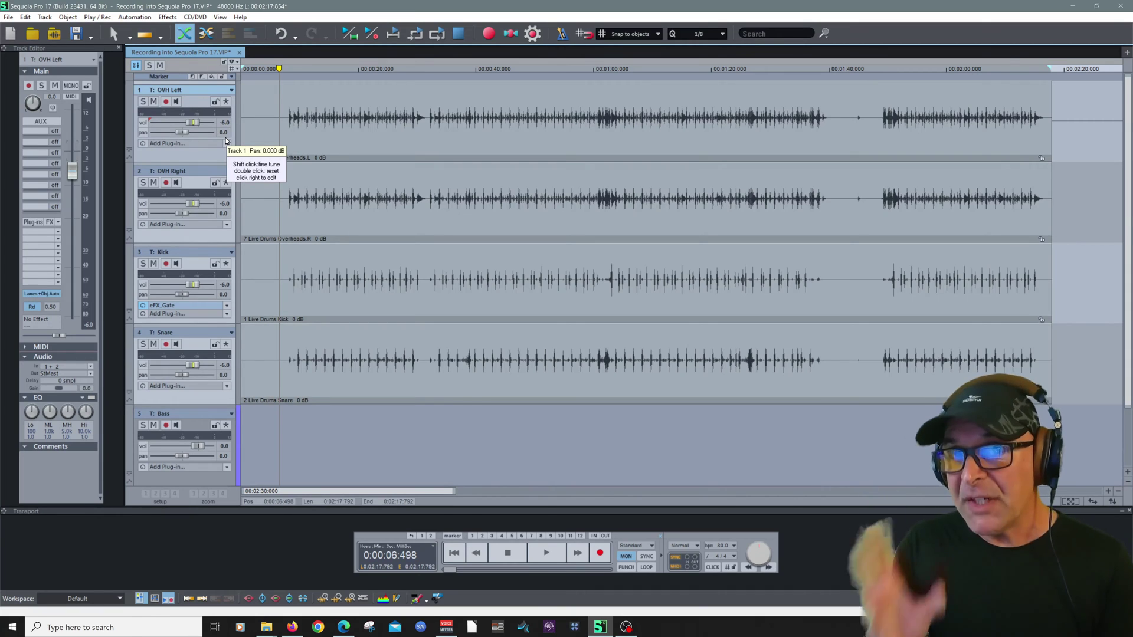
{"action": "key", "text": "ctrl+z"}
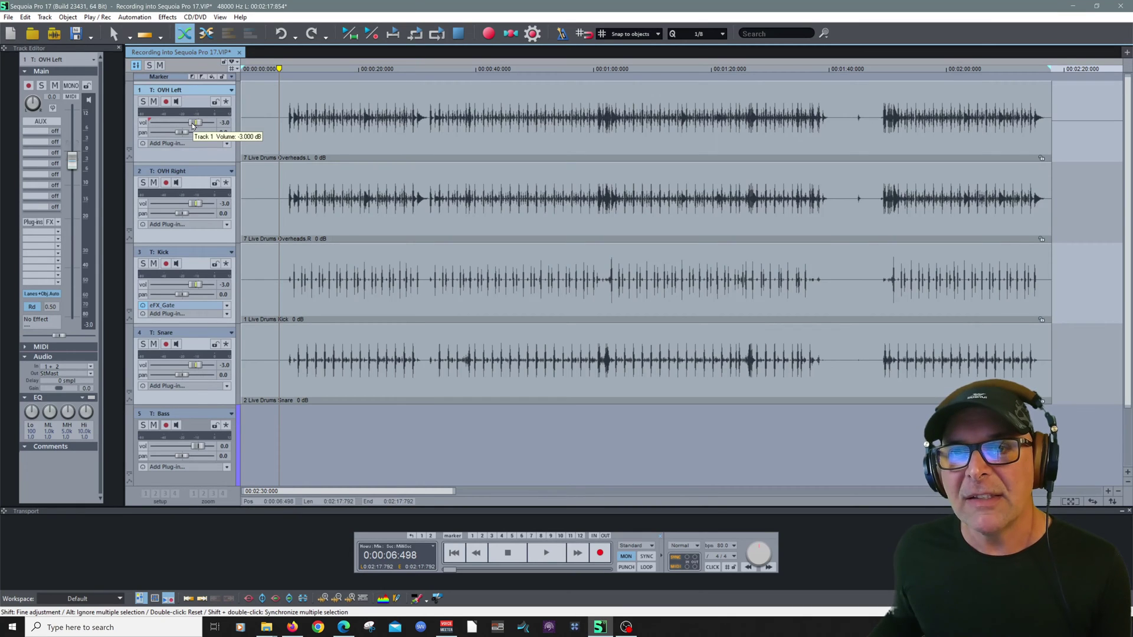
{"action": "left_click_drag", "start_coordinate": [190, 125], "coordinate": [197, 129]}
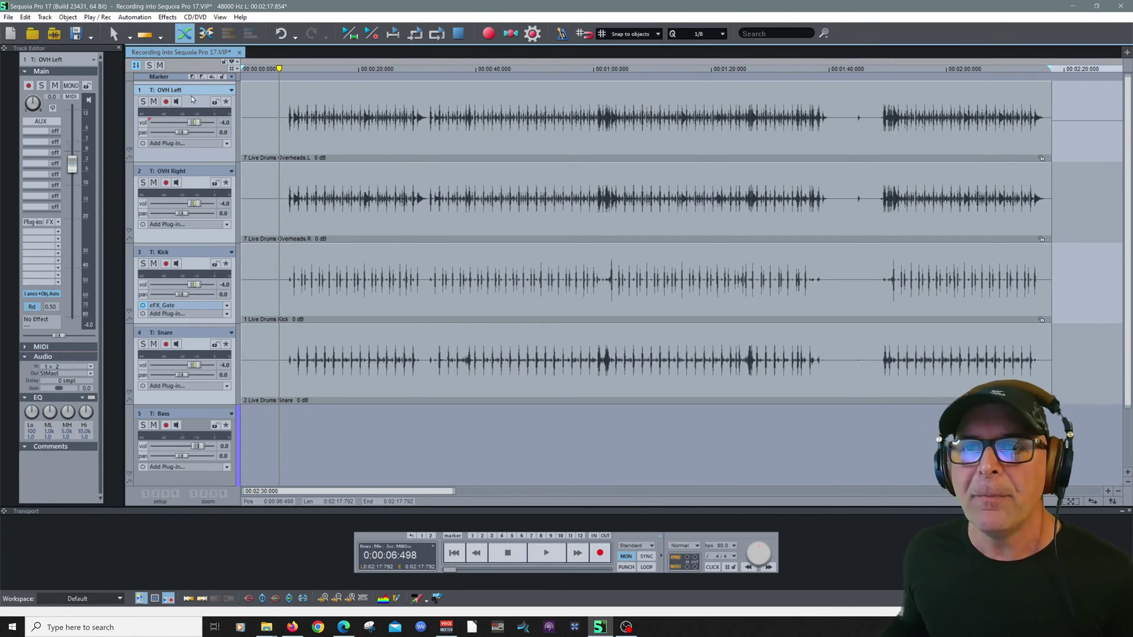
Select the track headers in turn, ending with OVH Right as current track.
{"action": "left_click", "coordinate": [198, 92]}
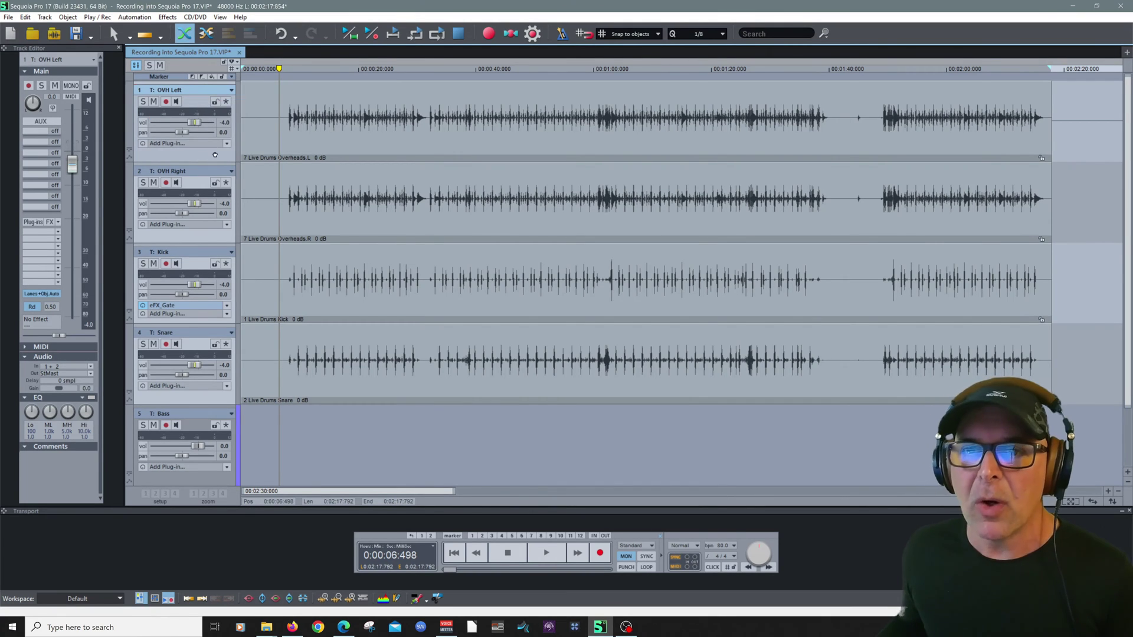
{"action": "left_click", "coordinate": [202, 425]}
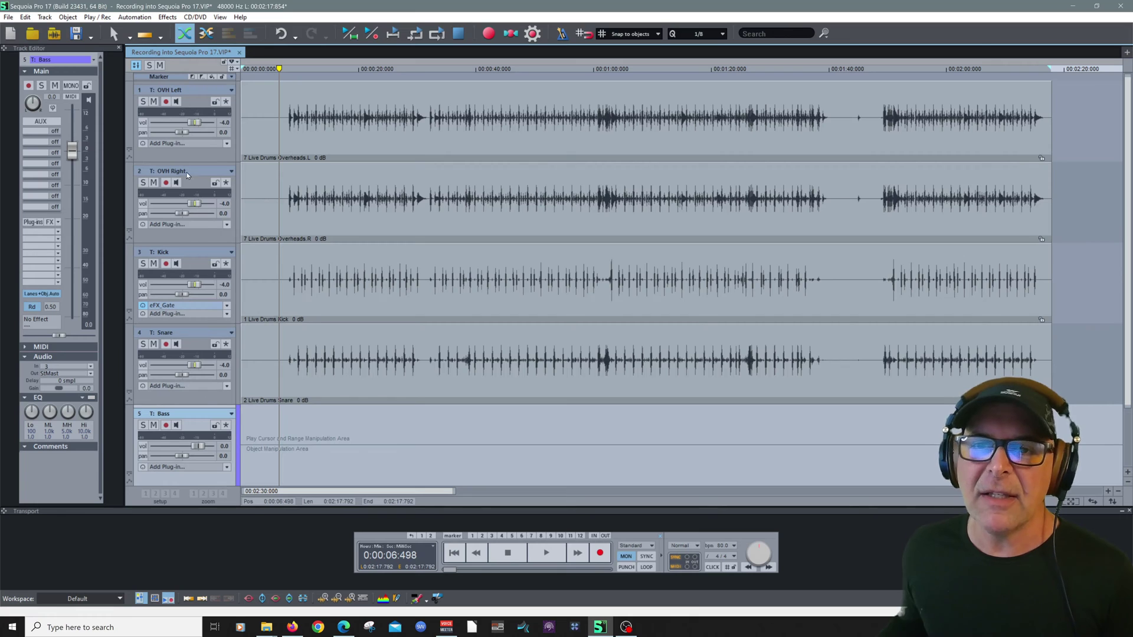
{"action": "left_click", "coordinate": [187, 107]}
{"action": "left_click", "coordinate": [199, 186]}
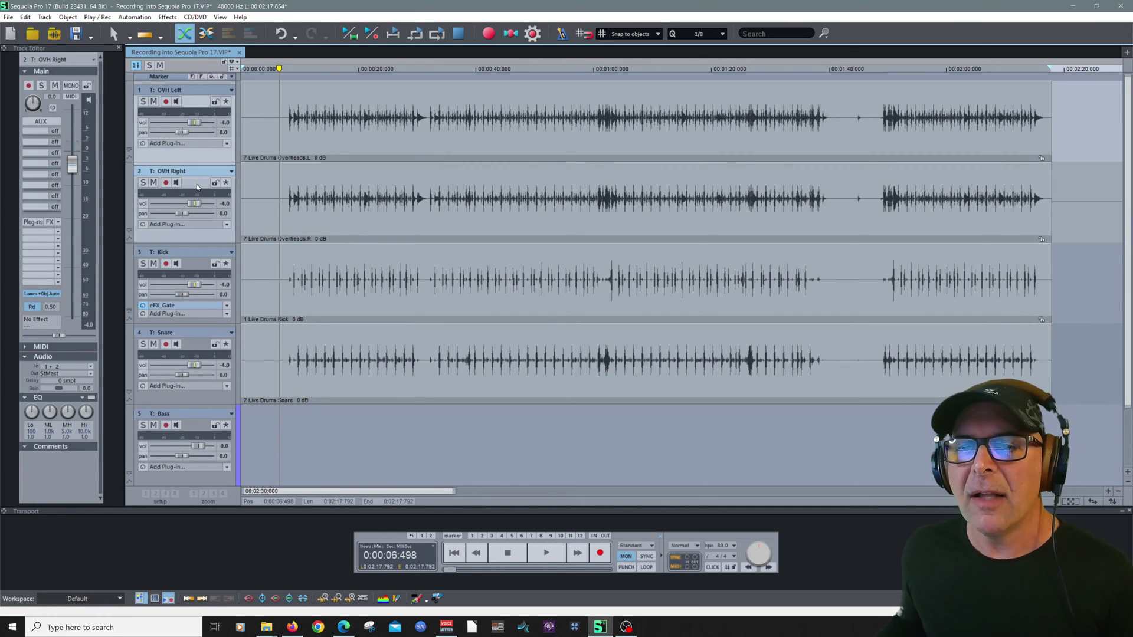
{"action": "left_click", "coordinate": [194, 105]}
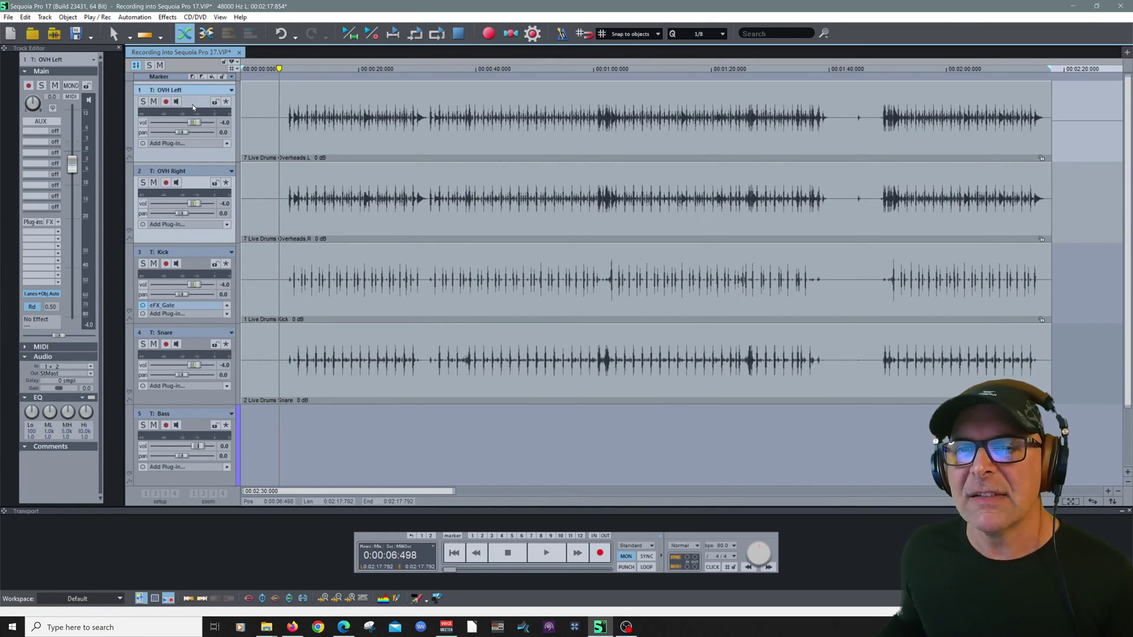
{"action": "left_click", "coordinate": [193, 184]}
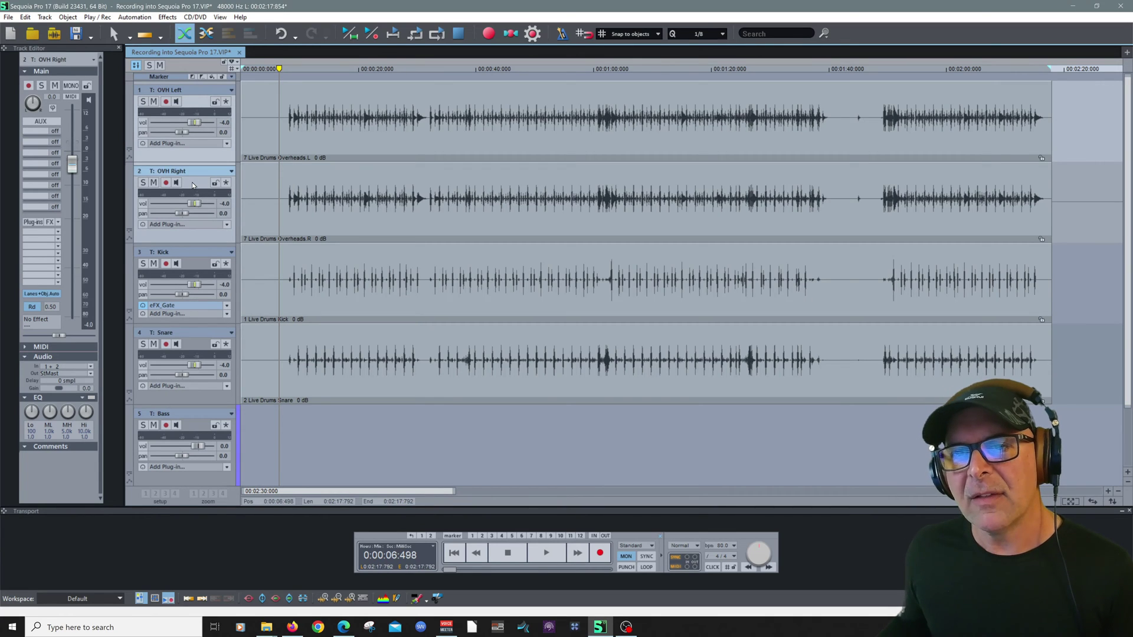
Colour the overhead tracks orange through OVH Left's track settings.
{"action": "double_click", "coordinate": [200, 92]}
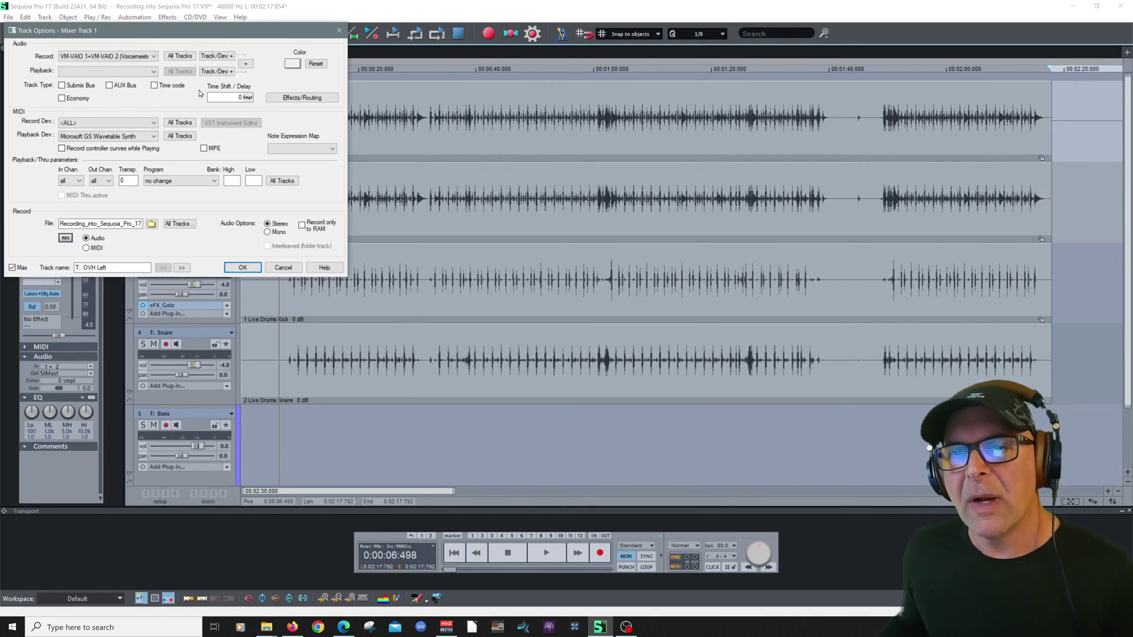
{"action": "left_click", "coordinate": [293, 64]}
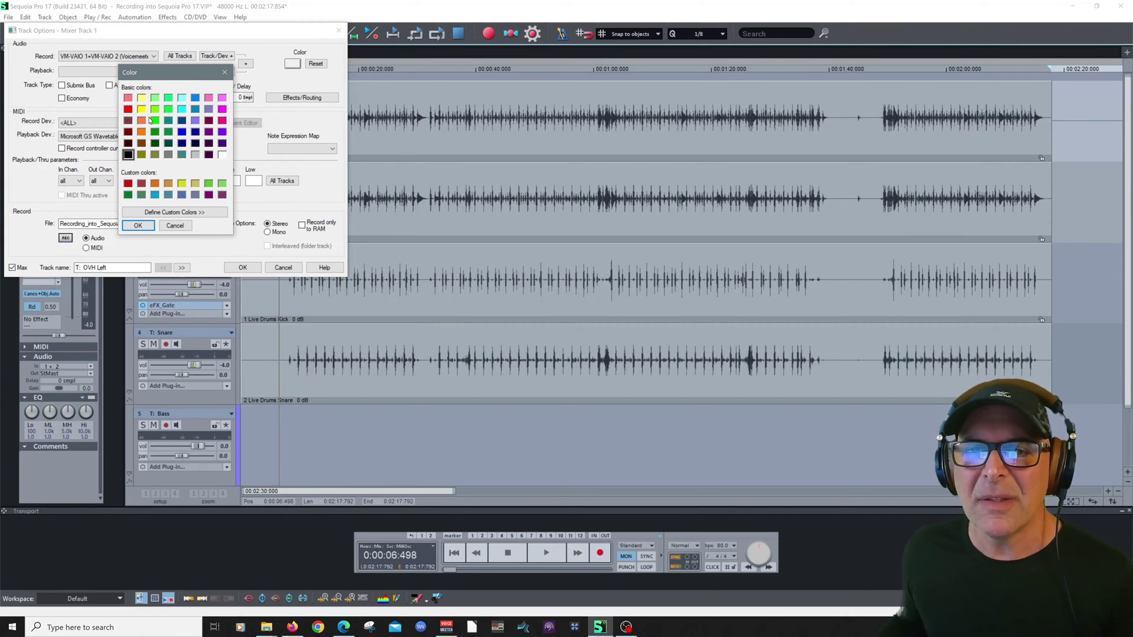
{"action": "left_click", "coordinate": [142, 120]}
{"action": "left_click", "coordinate": [137, 226]}
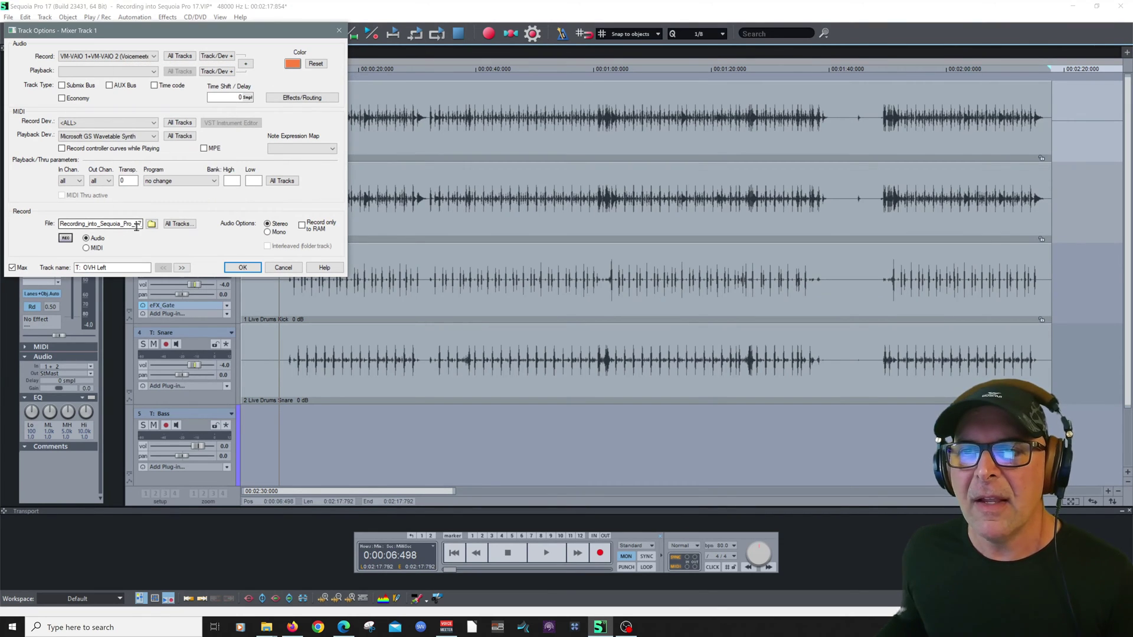
{"action": "left_click", "coordinate": [251, 267]}
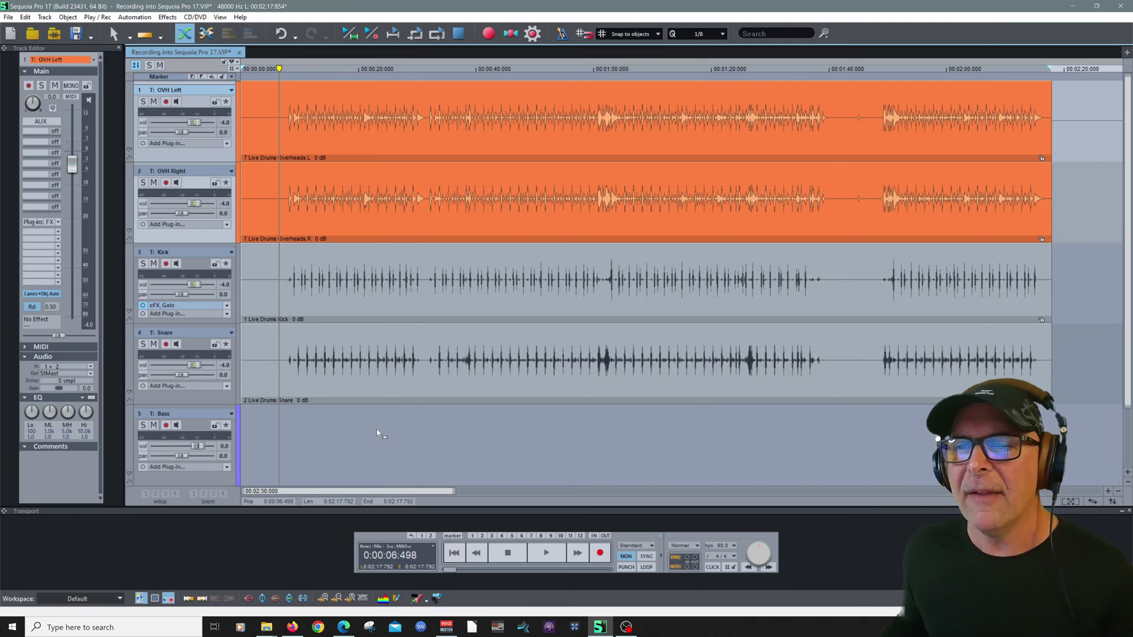
{"action": "left_click", "coordinate": [378, 433]}
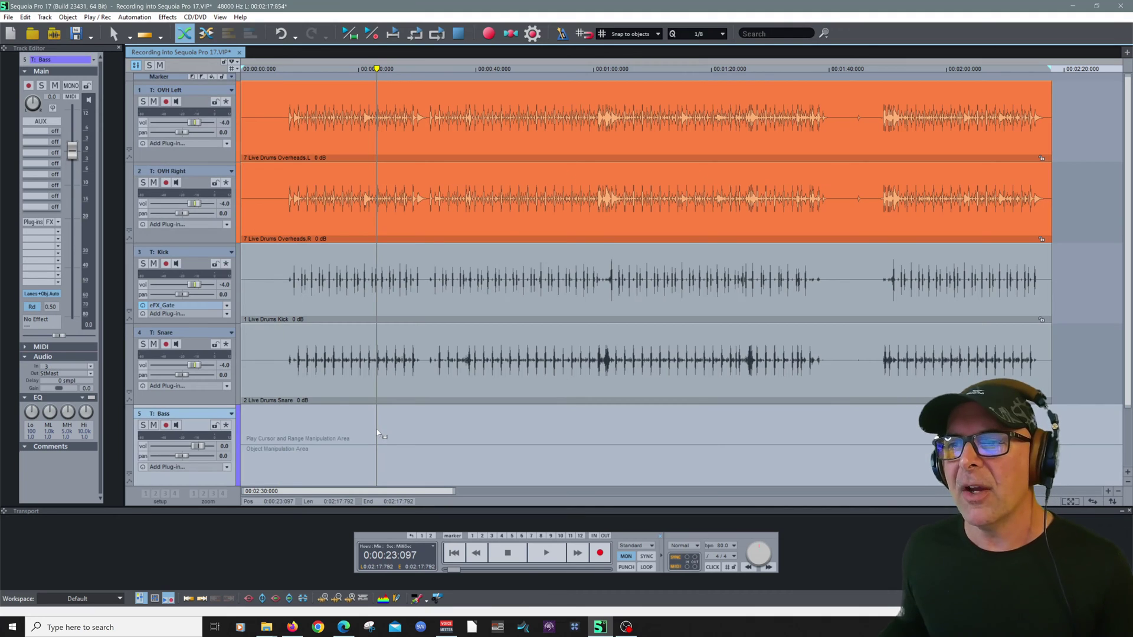
Recolour the OVH Left and OVH Right overheads dark grey instead of orange.
{"action": "left_click", "coordinate": [200, 108]}
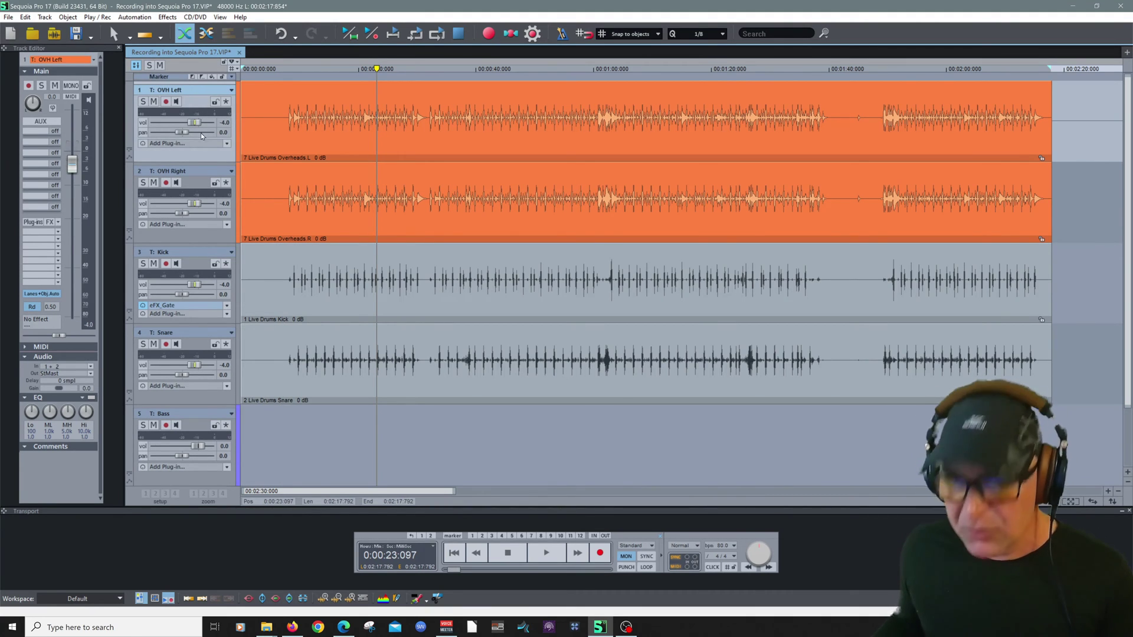
{"action": "left_click", "coordinate": [192, 169]}
{"action": "double_click", "coordinate": [191, 93]}
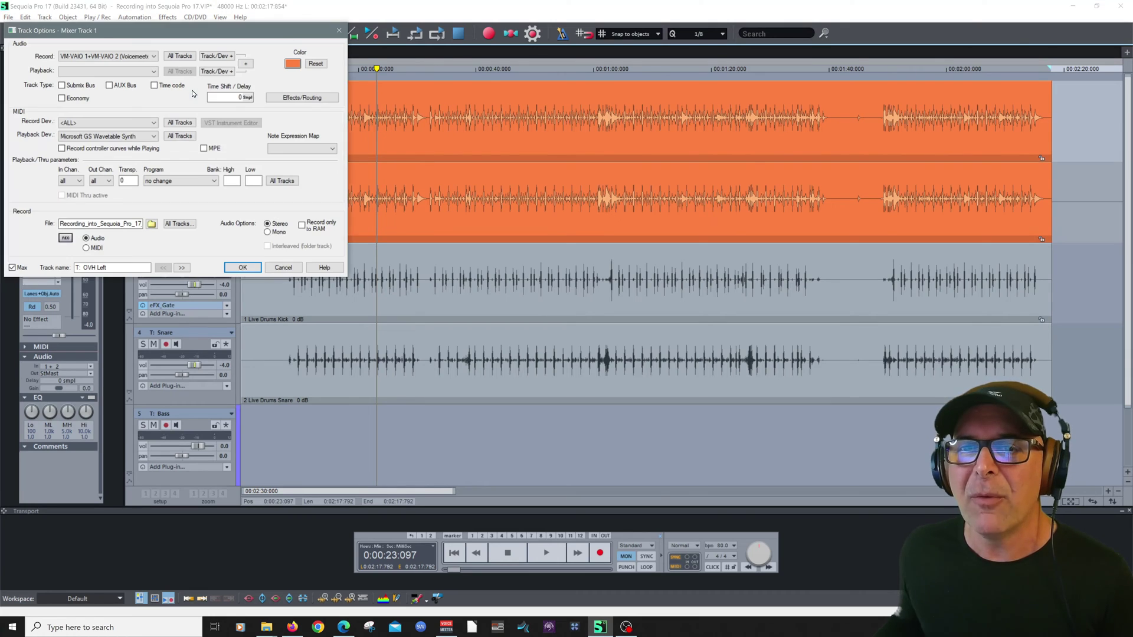
{"action": "left_click", "coordinate": [293, 63]}
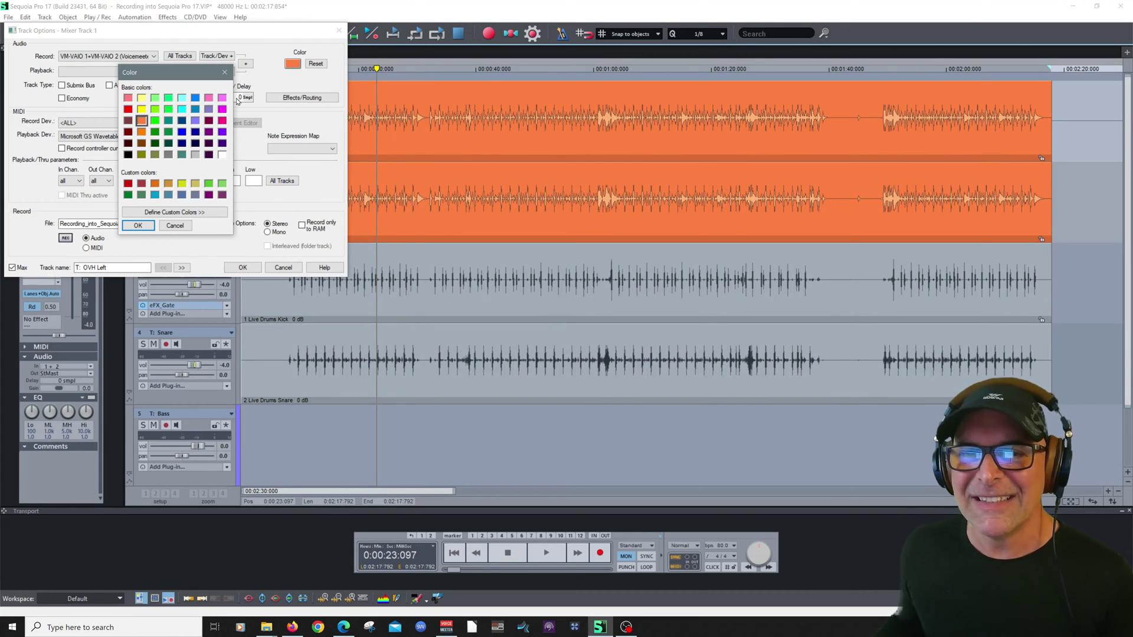
{"action": "left_click", "coordinate": [168, 155]}
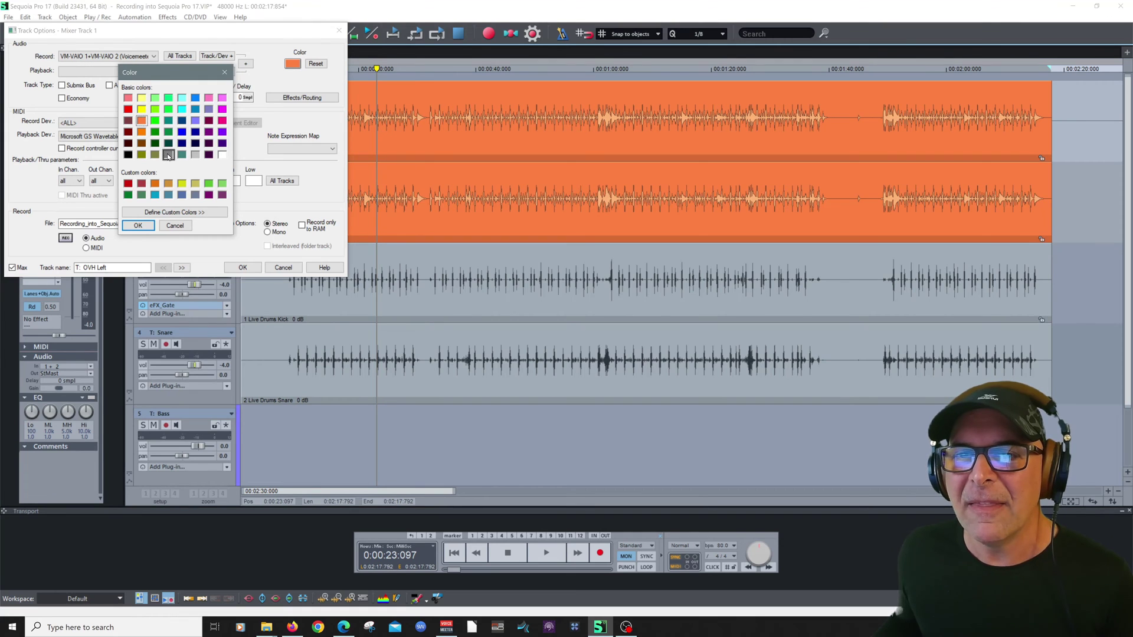
{"action": "left_click", "coordinate": [140, 226]}
{"action": "left_click", "coordinate": [238, 265]}
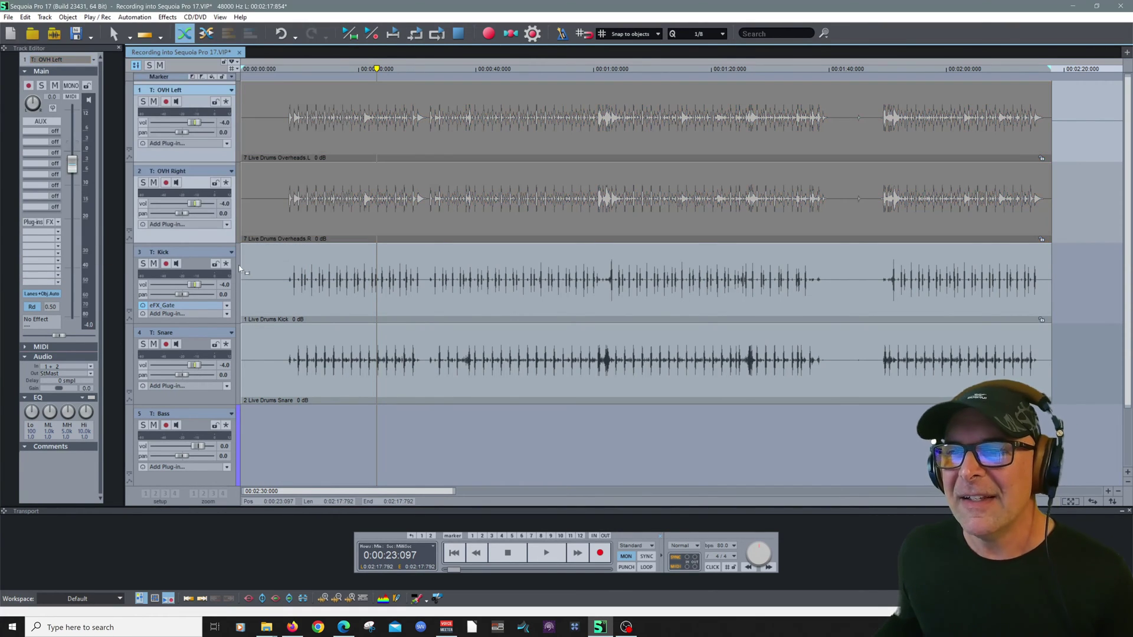
{"action": "left_click", "coordinate": [330, 442]}
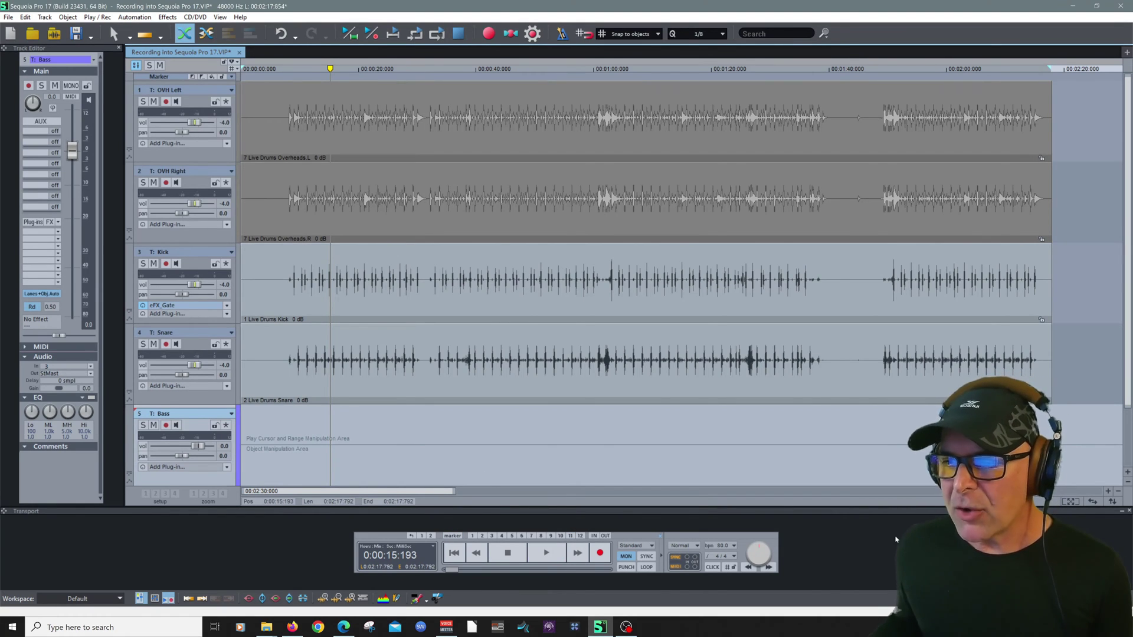
{"action": "left_click", "coordinate": [1128, 511]}
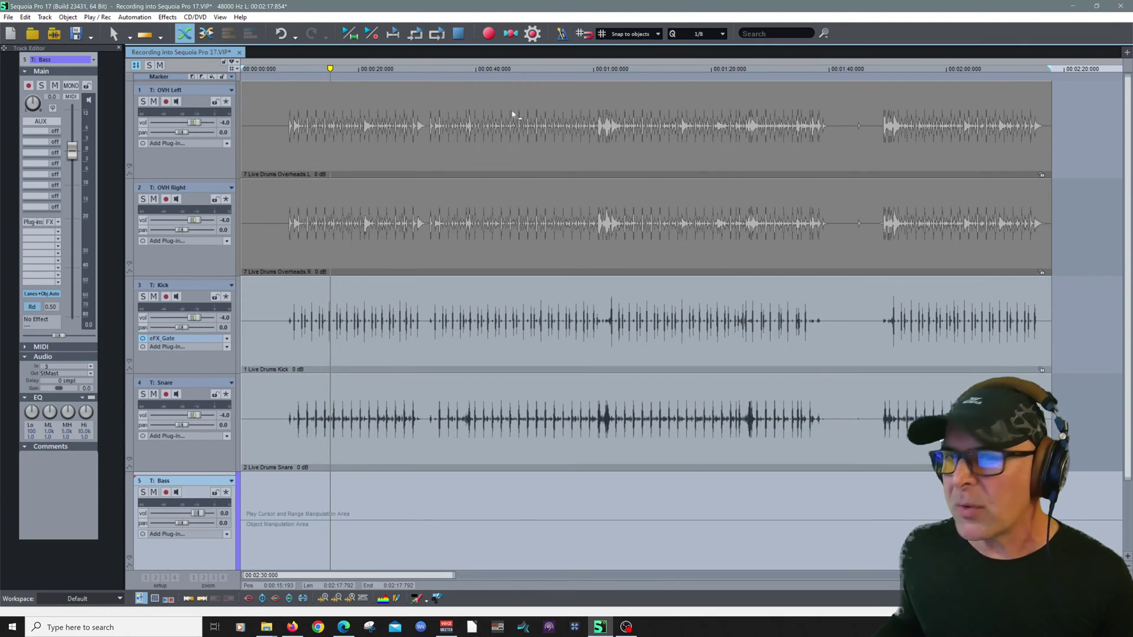
{"action": "left_click", "coordinate": [219, 17]}
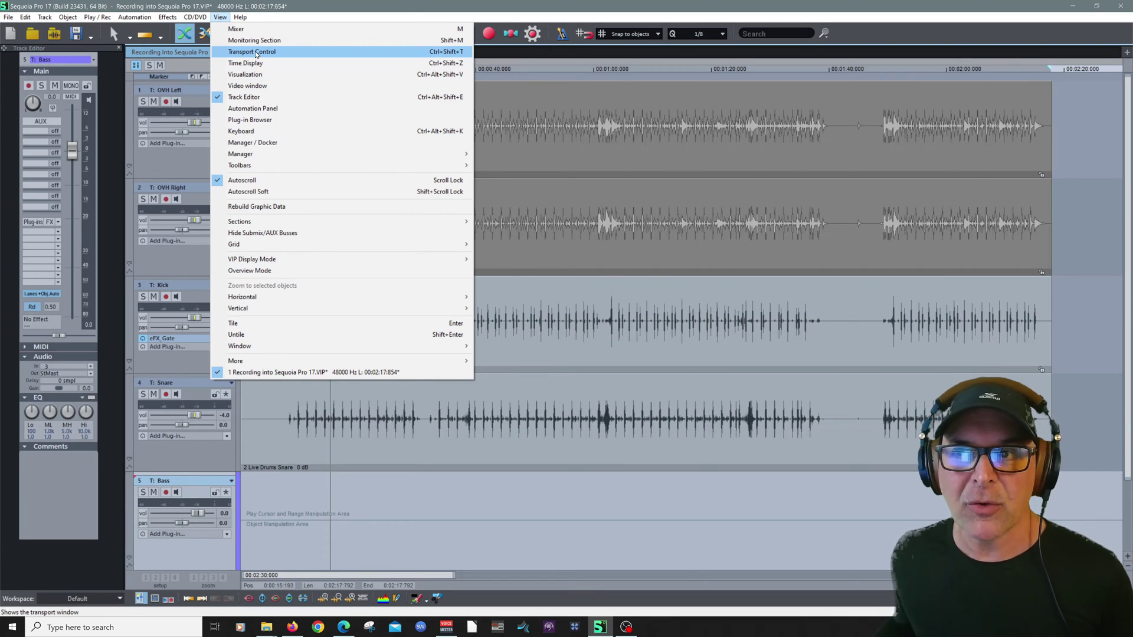
{"action": "left_click", "coordinate": [256, 52]}
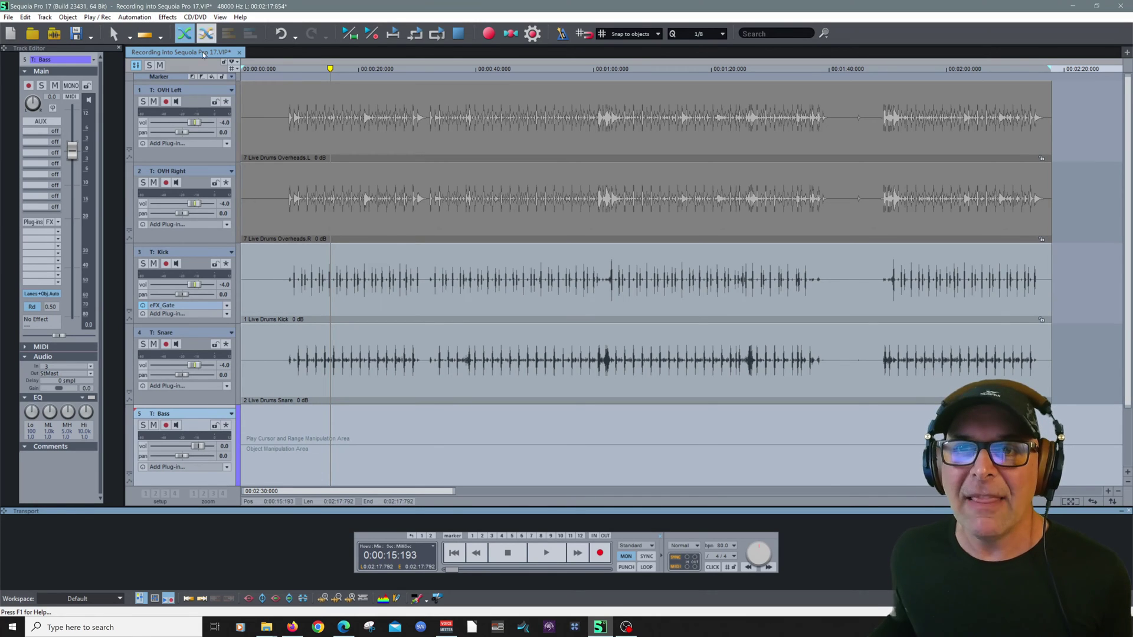
{"action": "left_click", "coordinate": [196, 92]}
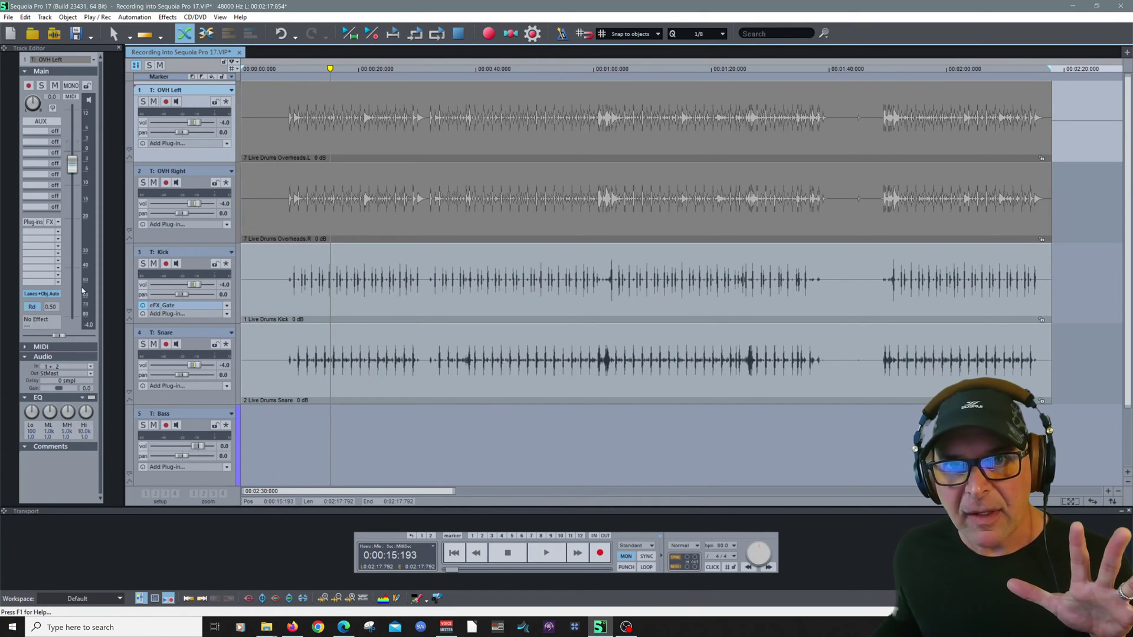
{"action": "left_click", "coordinate": [190, 176]}
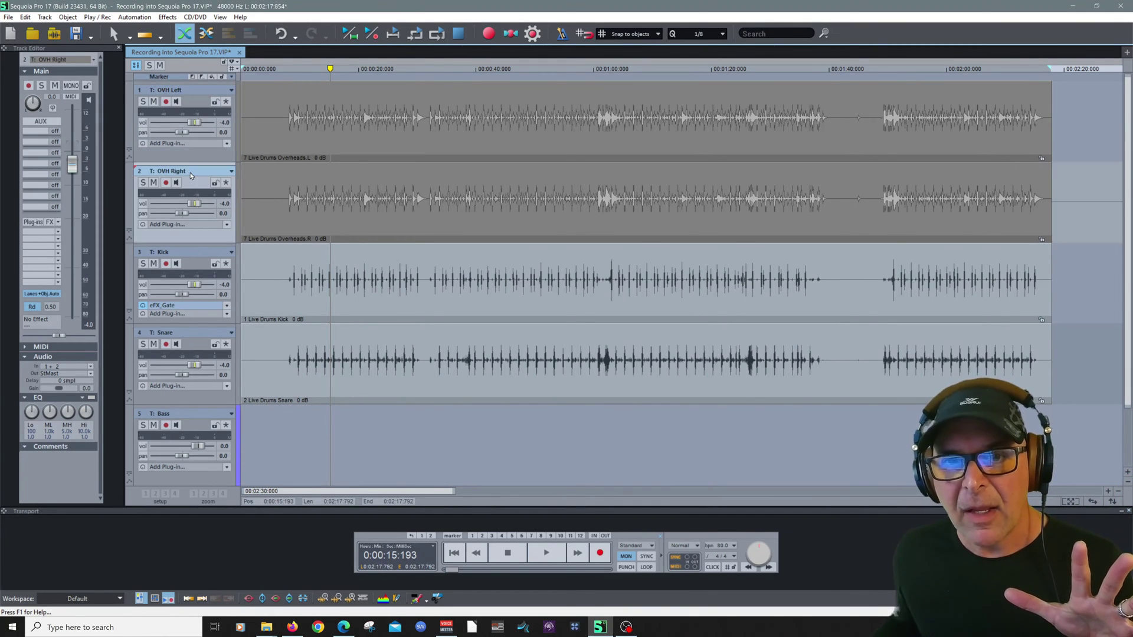
{"action": "left_click", "coordinate": [179, 251]}
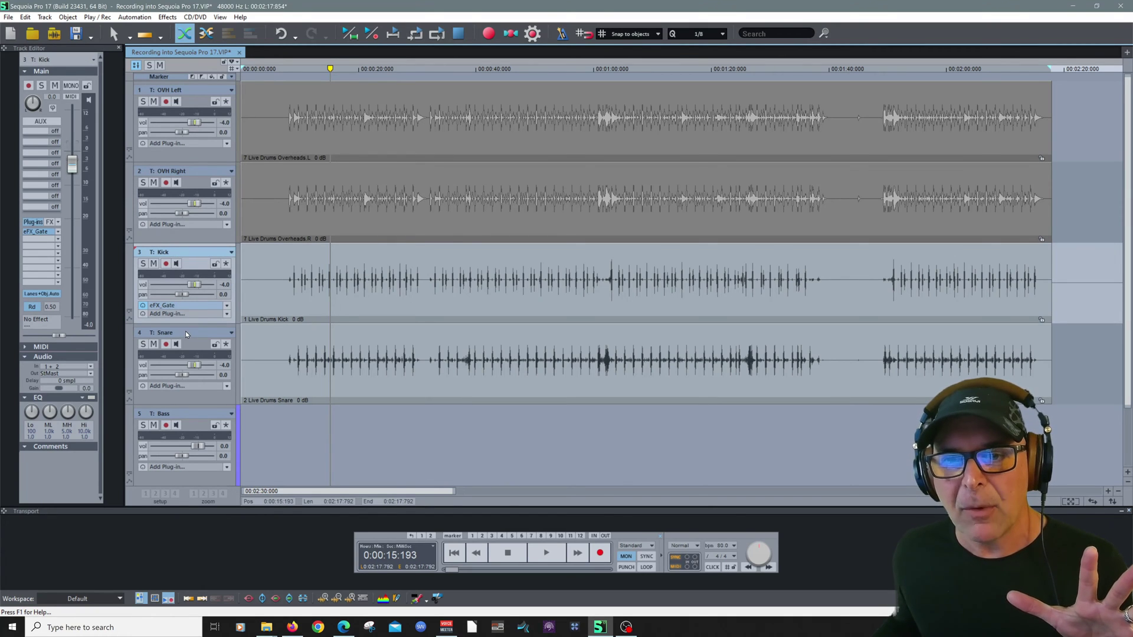
{"action": "left_click", "coordinate": [185, 331]}
{"action": "left_click", "coordinate": [192, 253]}
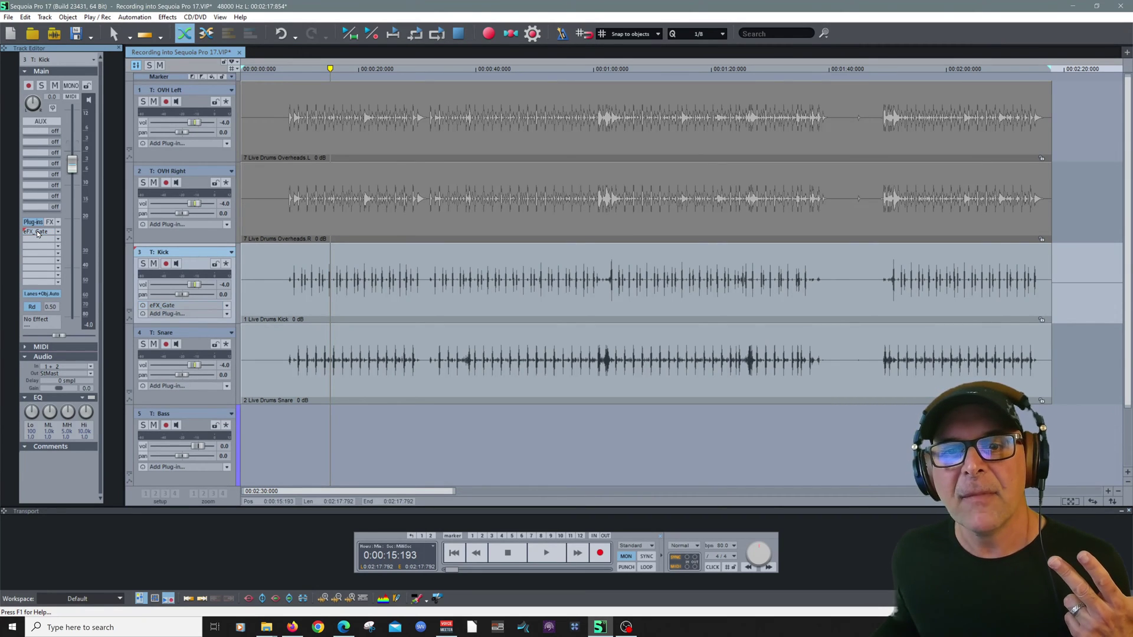
{"action": "left_click", "coordinate": [59, 234]}
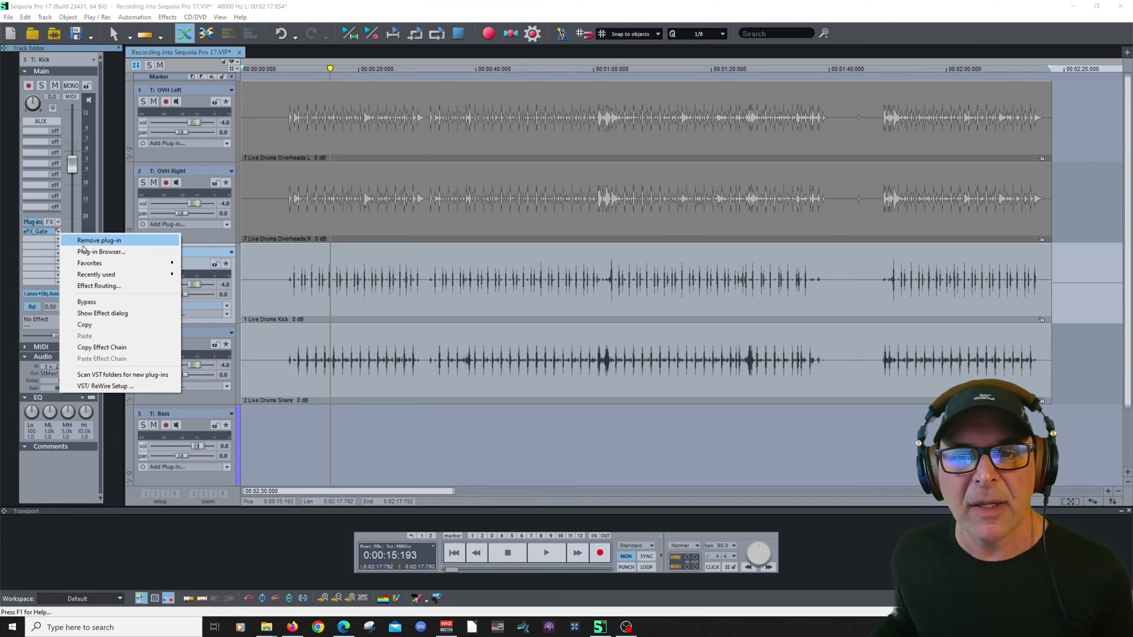
{"action": "left_click", "coordinate": [68, 209]}
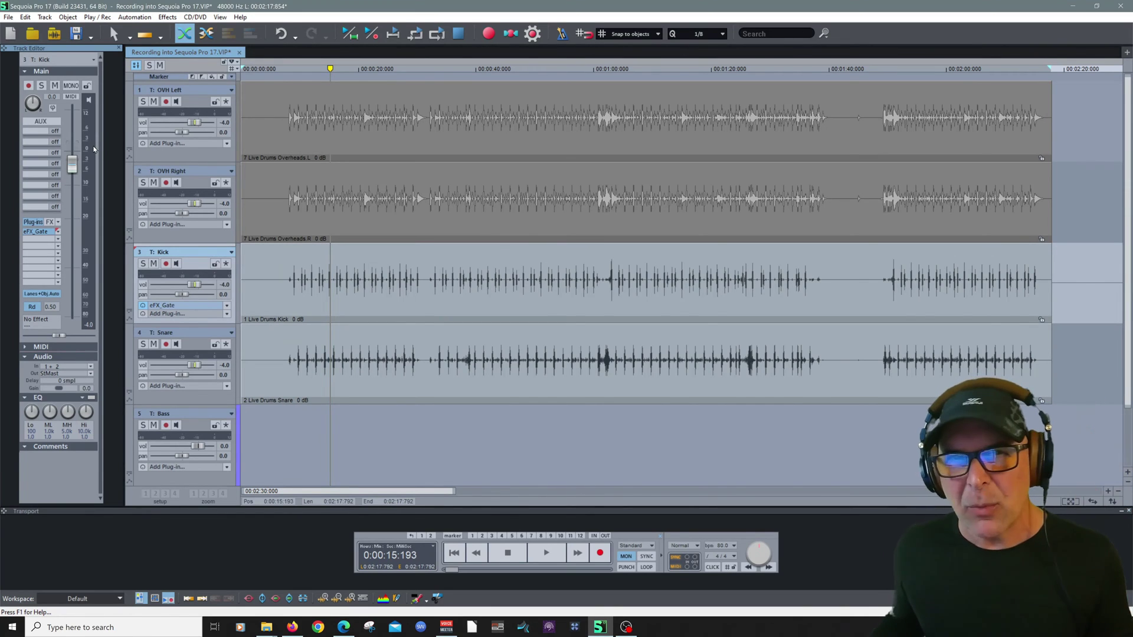
{"action": "left_click", "coordinate": [192, 97]}
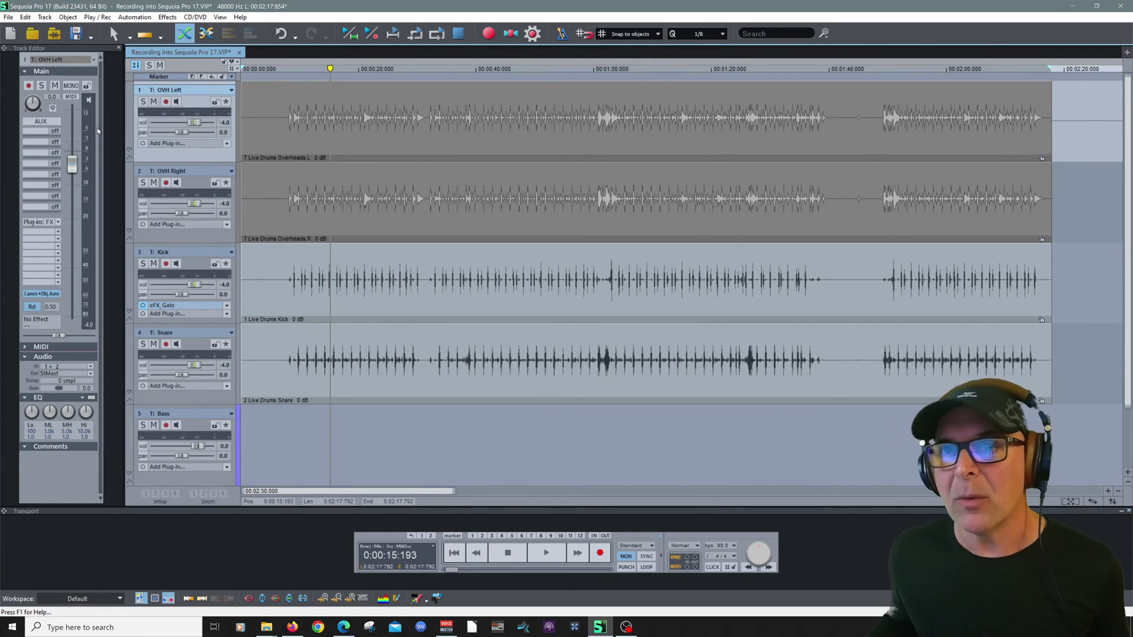
Set the project tempo to 80 bpm.
{"action": "left_click", "coordinate": [223, 19]}
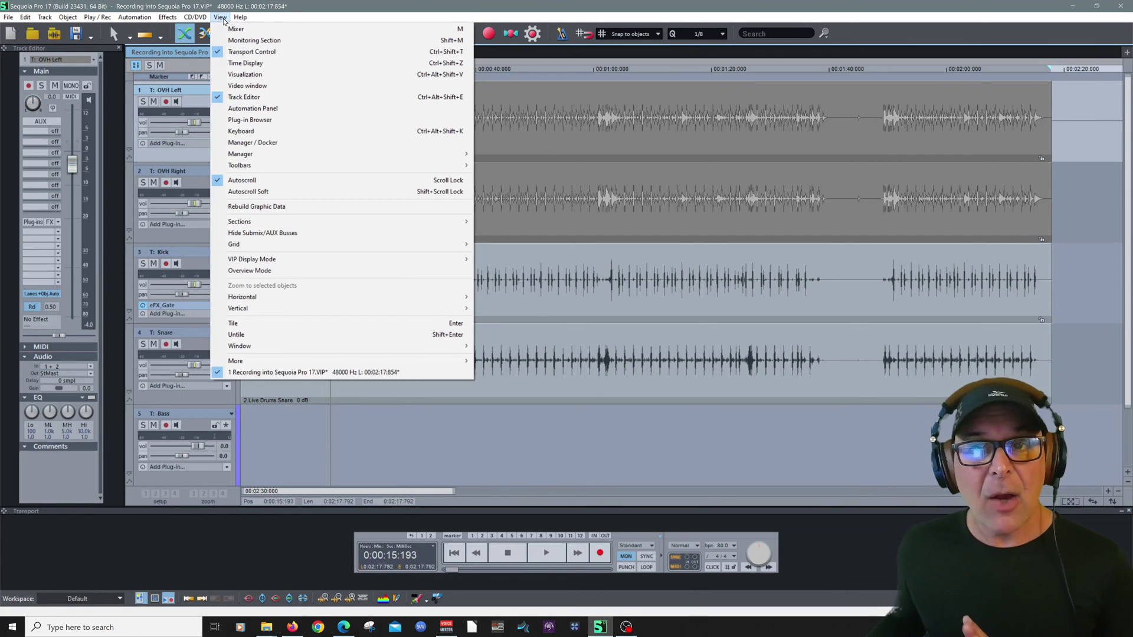
{"action": "mouse_move", "coordinate": [242, 17]}
{"action": "left_click", "coordinate": [289, 5]}
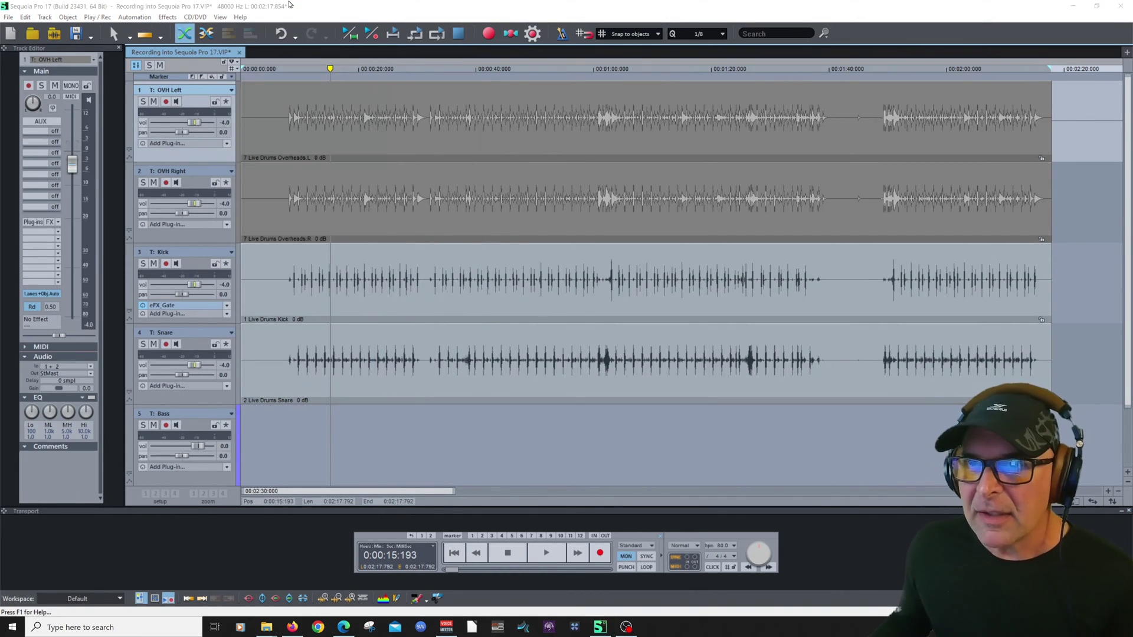
{"action": "left_click", "coordinate": [735, 549]}
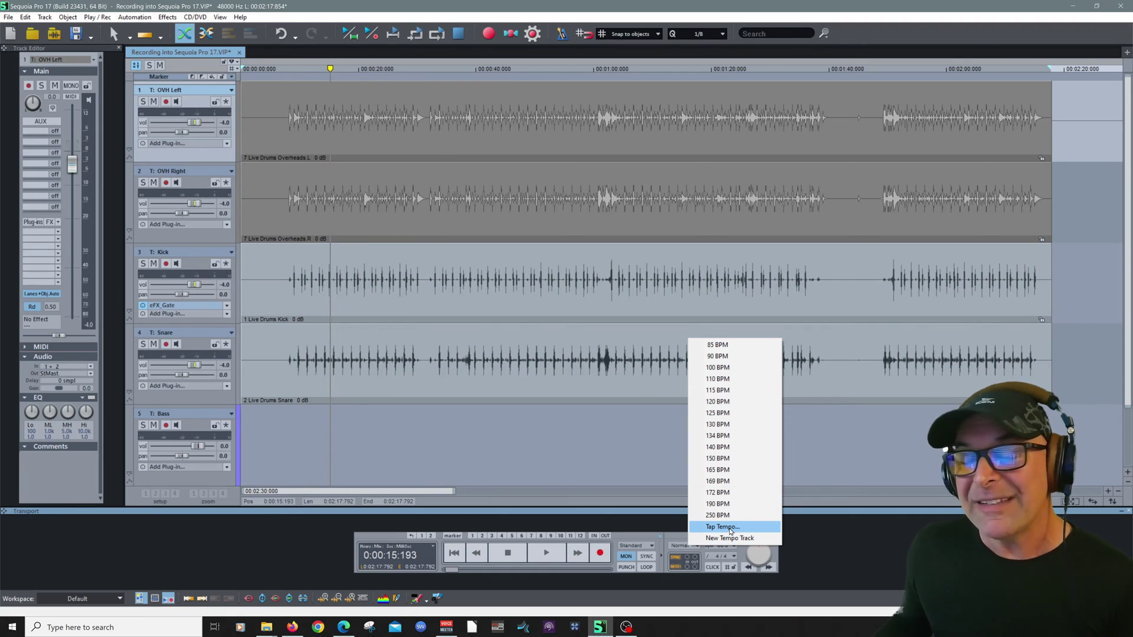
{"action": "left_click", "coordinate": [664, 525]}
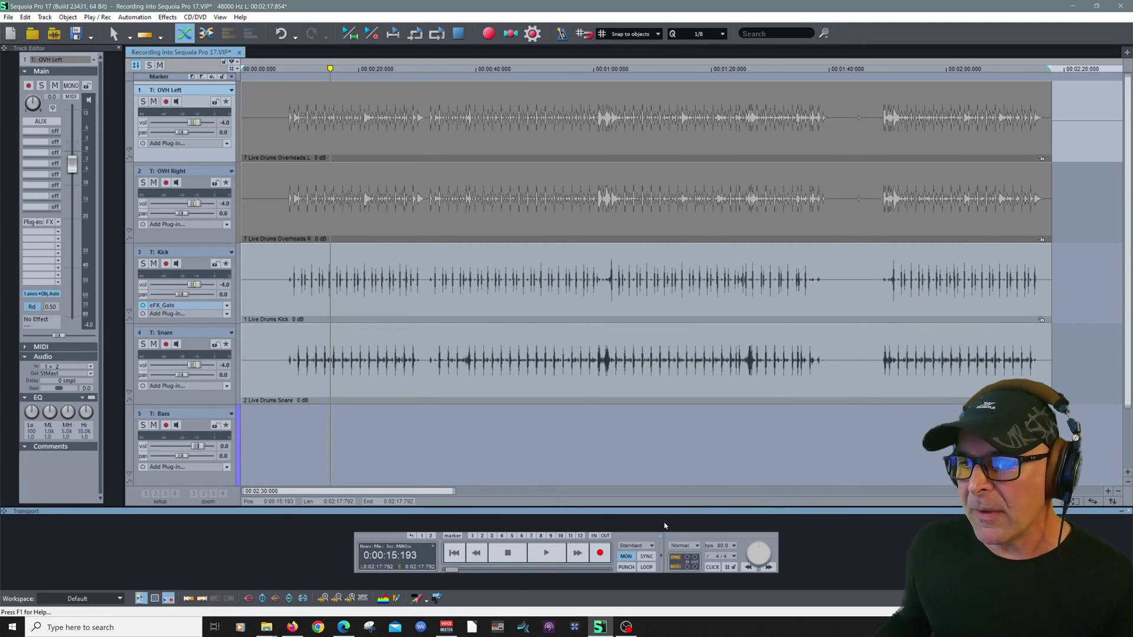
{"action": "double_click", "coordinate": [725, 545]}
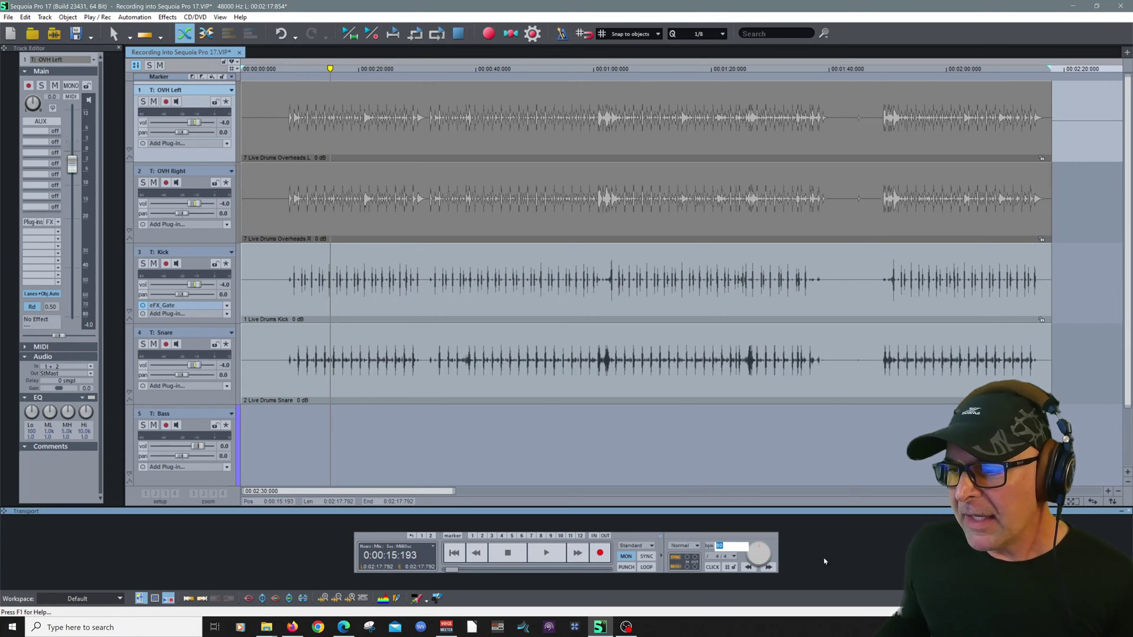
{"action": "left_click", "coordinate": [711, 568]}
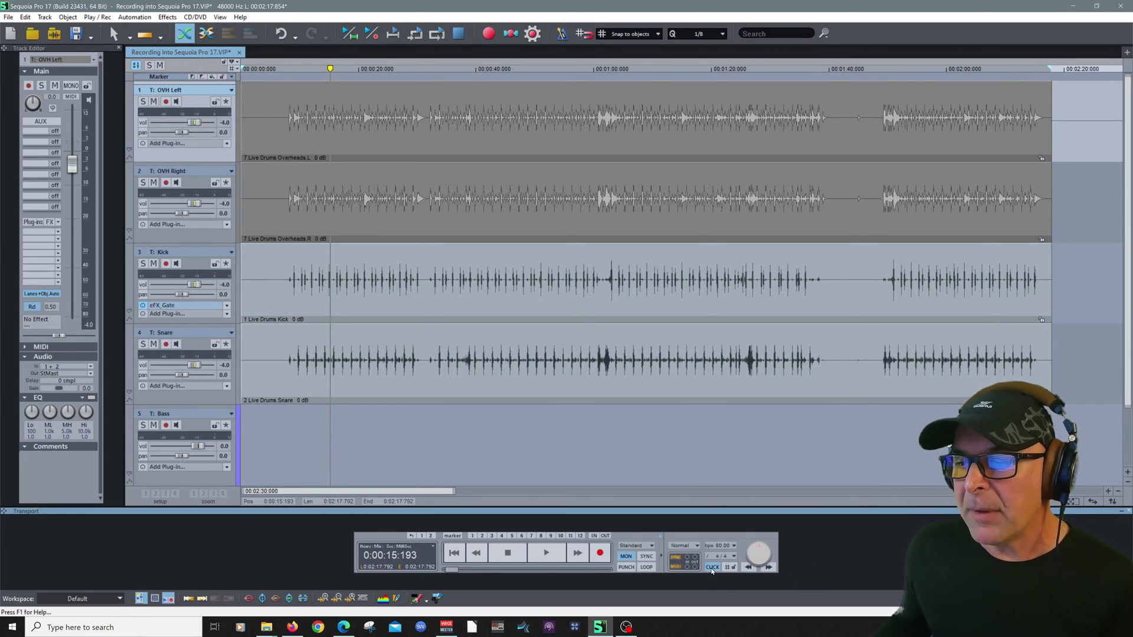
Switch on the metronome and play from the project start to hear the click.
{"action": "key", "text": "x"}
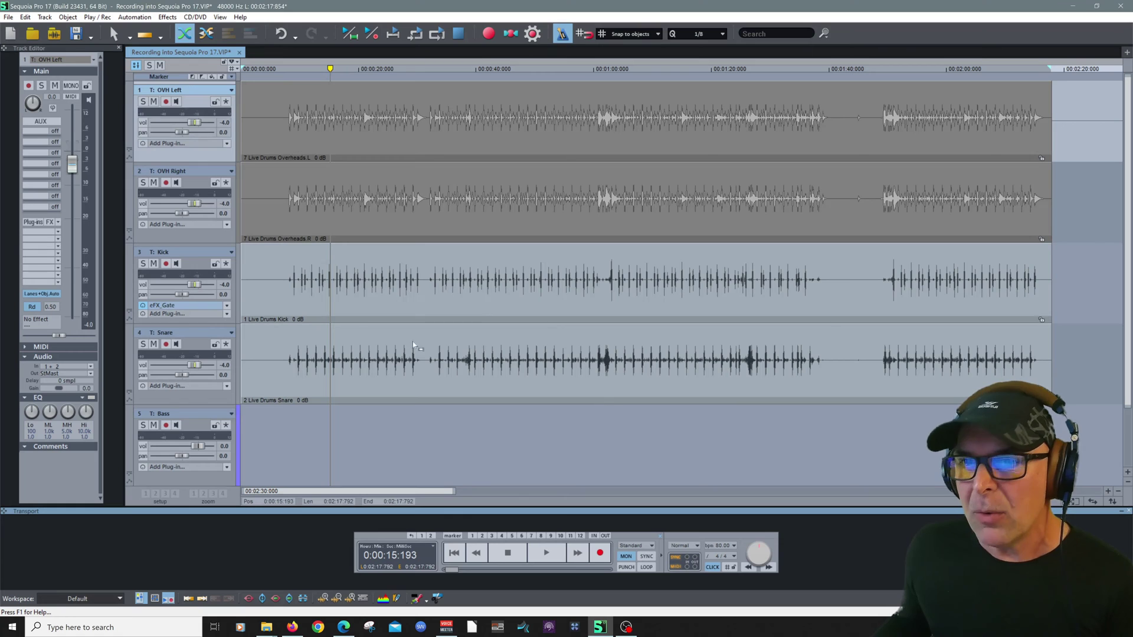
{"action": "left_click", "coordinate": [454, 552]}
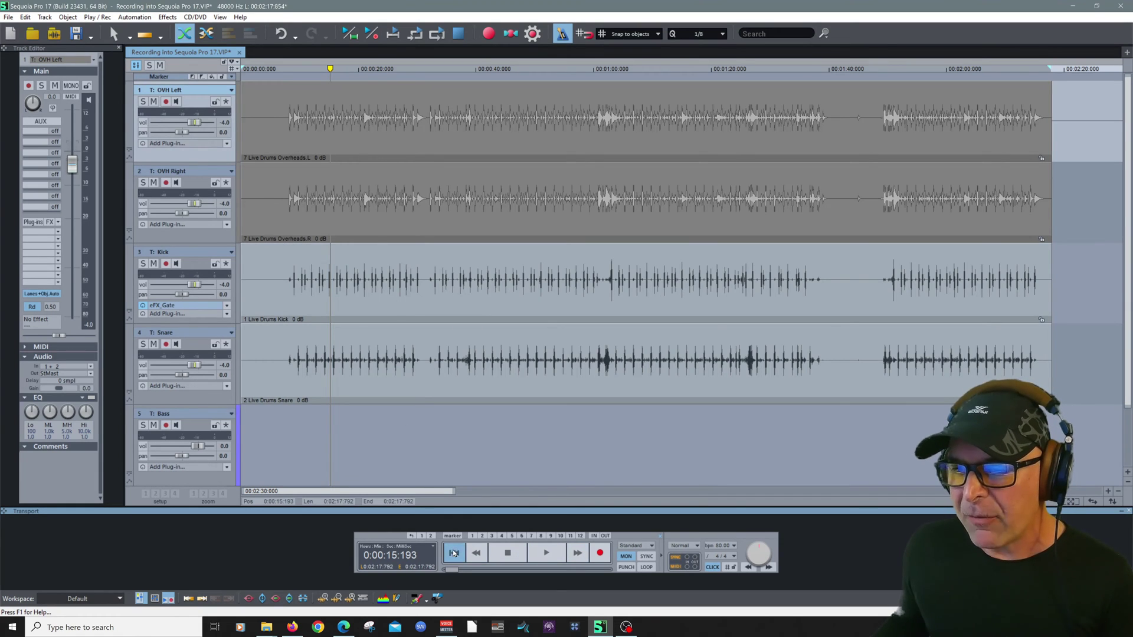
{"action": "left_click", "coordinate": [548, 554]}
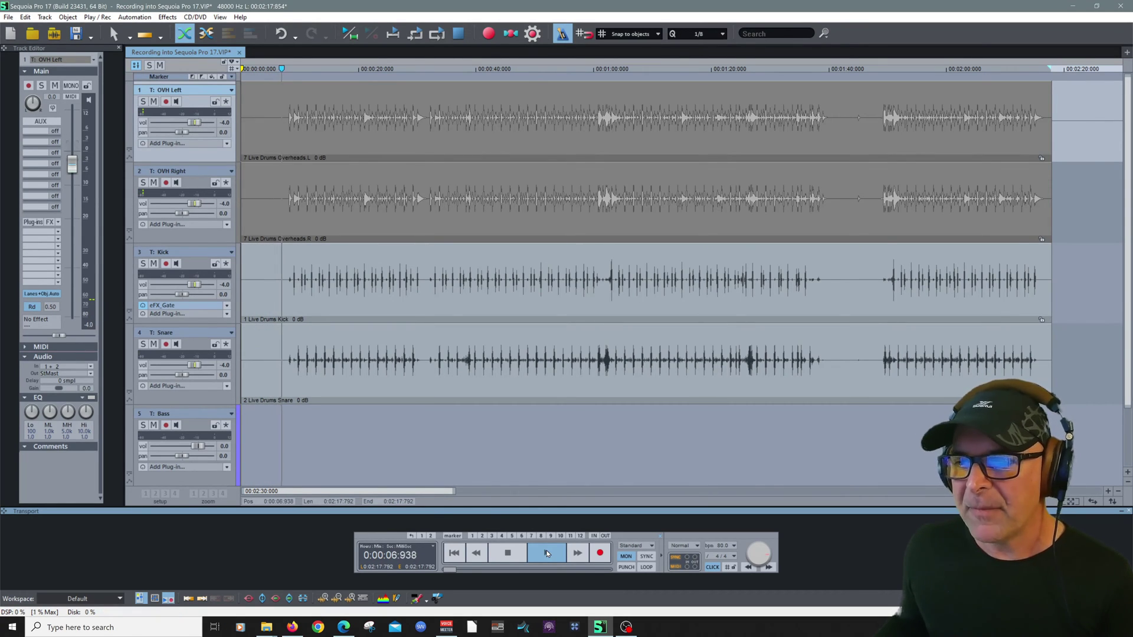
{"action": "left_click", "coordinate": [547, 554]}
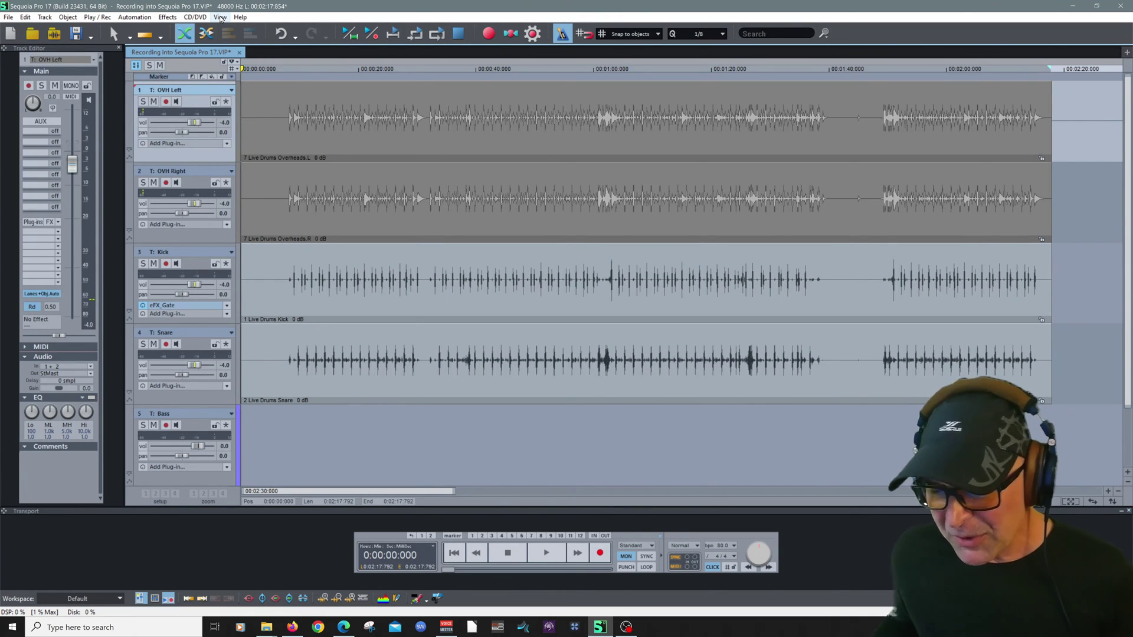
{"action": "left_click", "coordinate": [26, 18]}
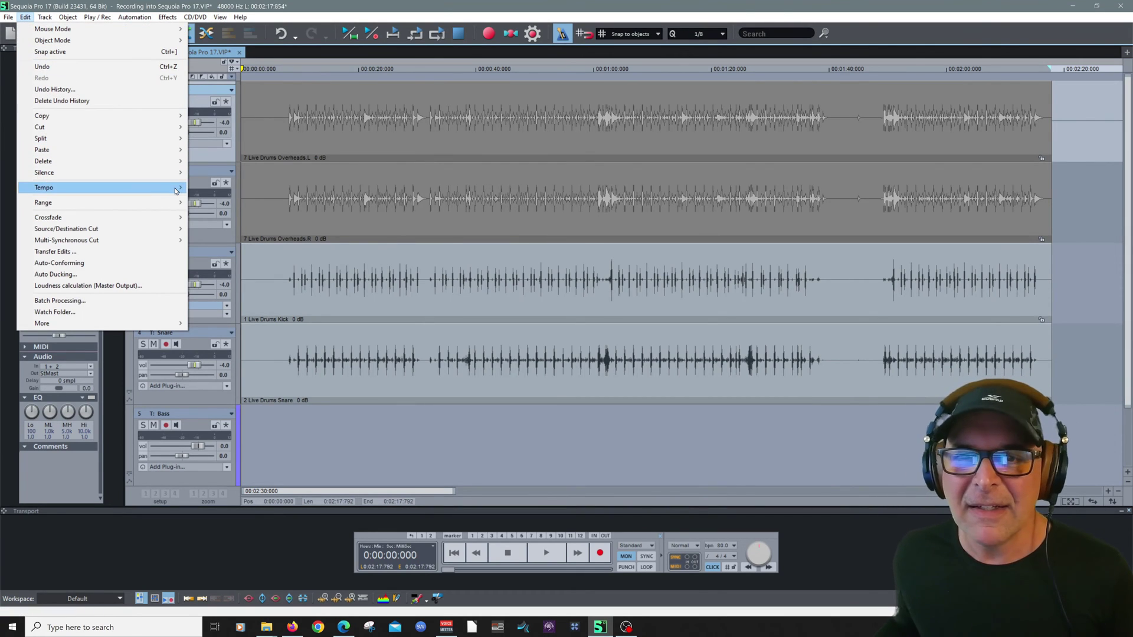
Create a click track from project start to the last object.
{"action": "mouse_move", "coordinate": [177, 189]}
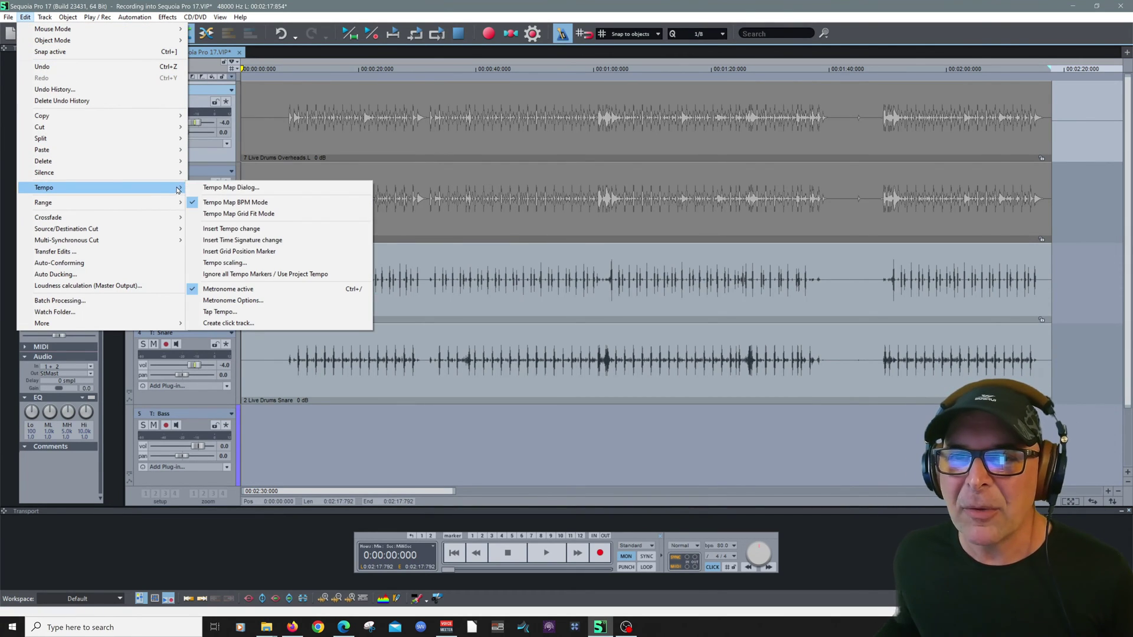
{"action": "left_click", "coordinate": [231, 323]}
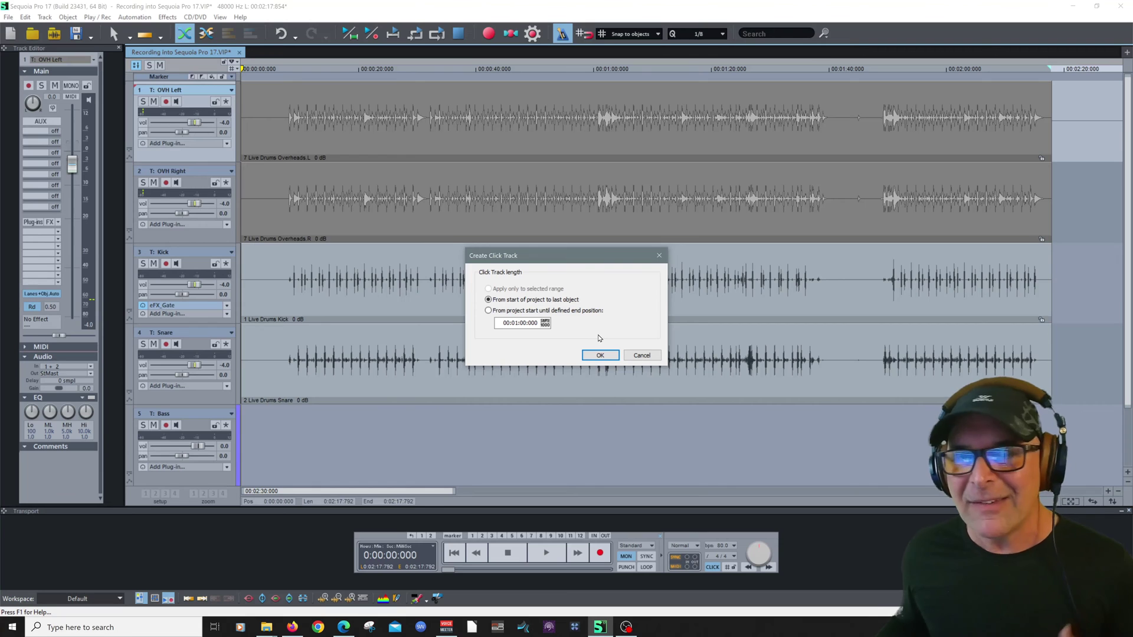
{"action": "left_click", "coordinate": [609, 356]}
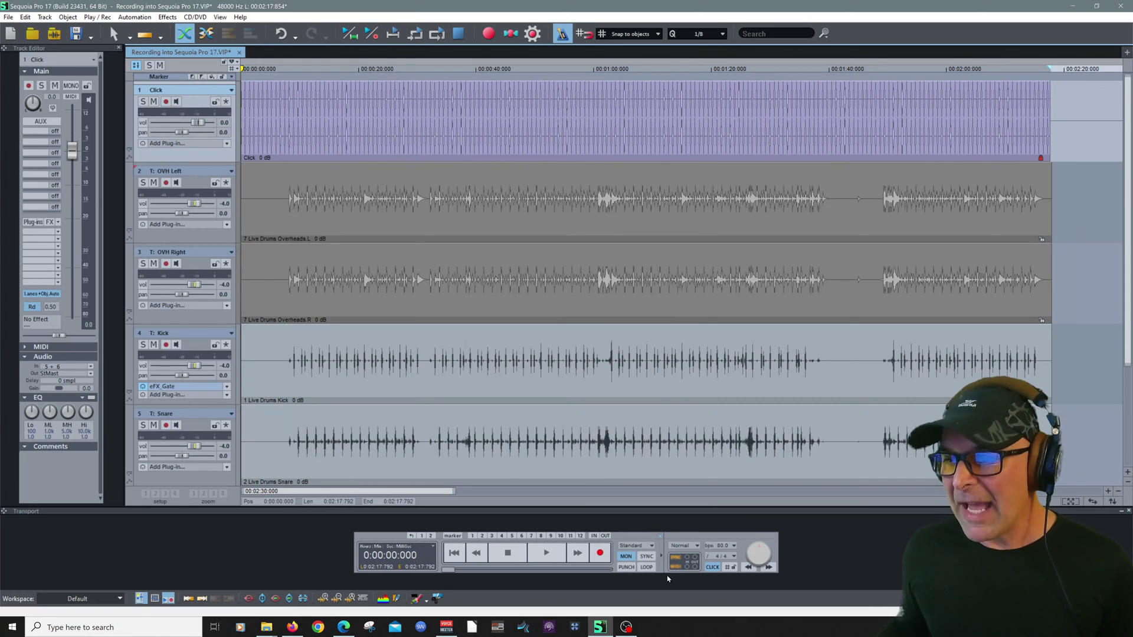
Turn off the metronome, solo the Click track and play it briefly.
{"action": "left_click", "coordinate": [709, 568]}
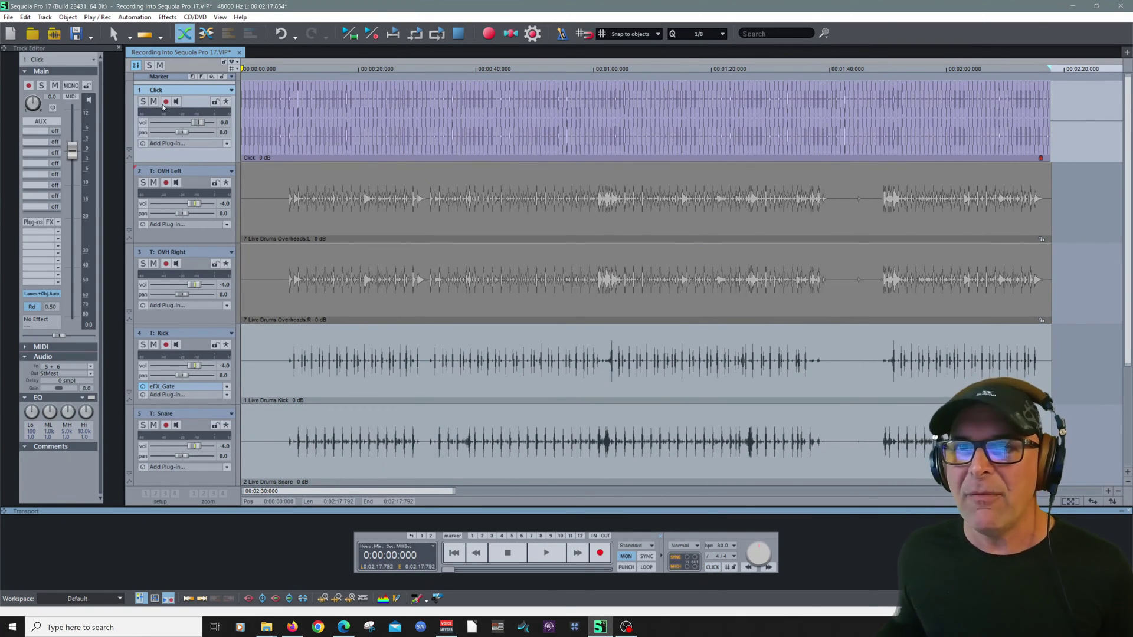
{"action": "left_click", "coordinate": [143, 101]}
{"action": "key", "text": "space"}
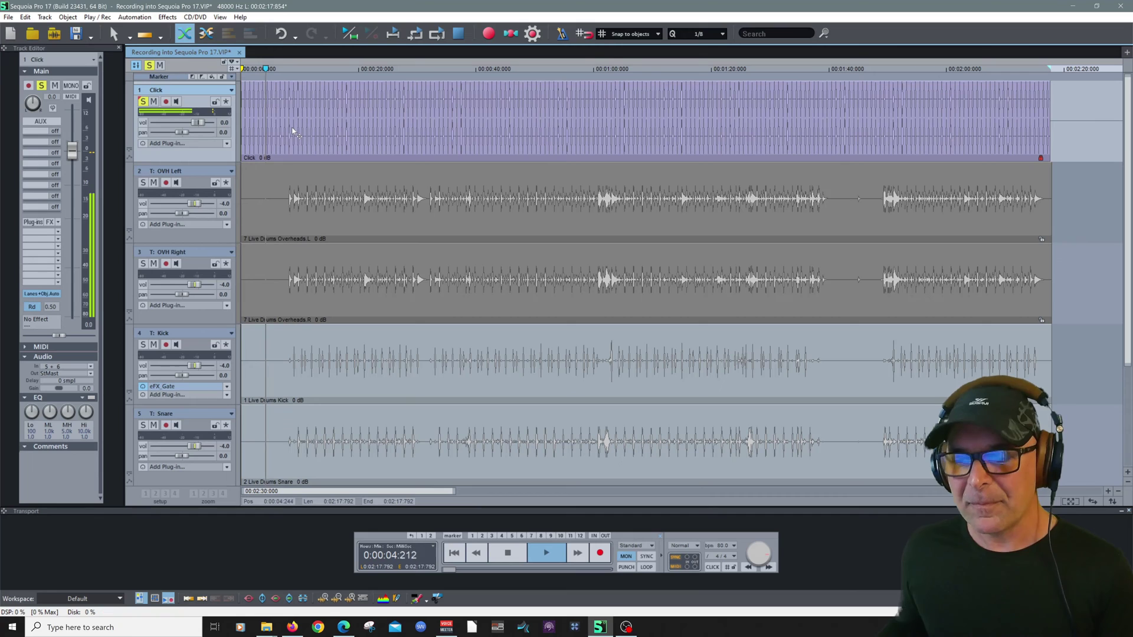
{"action": "key", "text": "space"}
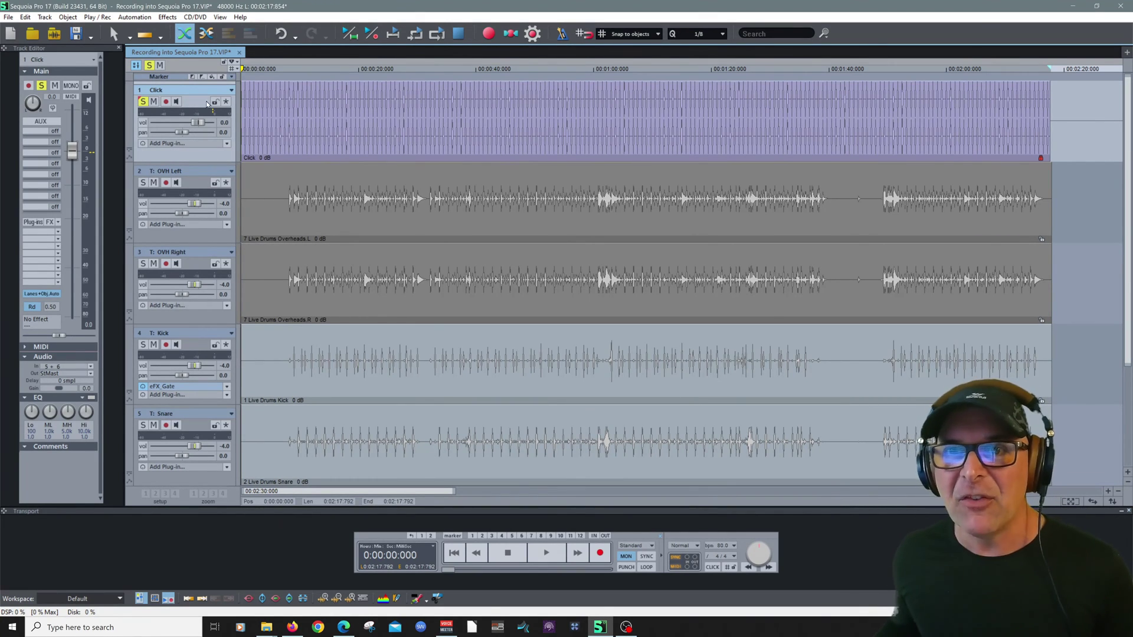
EQ the Click track: cut highs to about -18.8 dB, boost lows, raise mid-highs.
{"action": "left_click", "coordinate": [59, 59]}
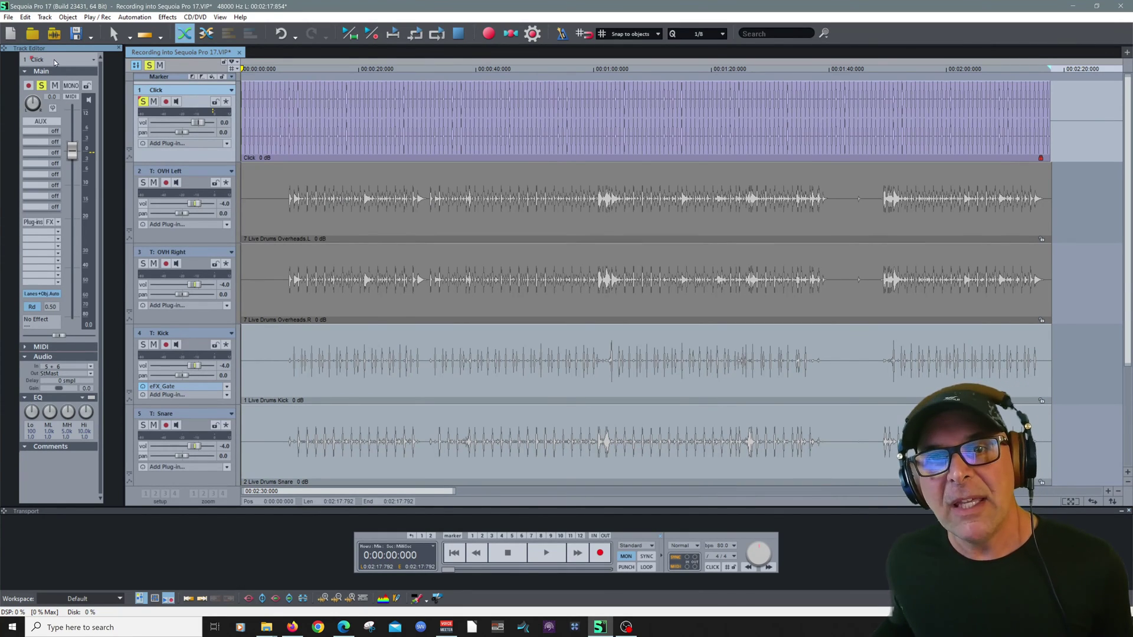
{"action": "left_click", "coordinate": [51, 398]}
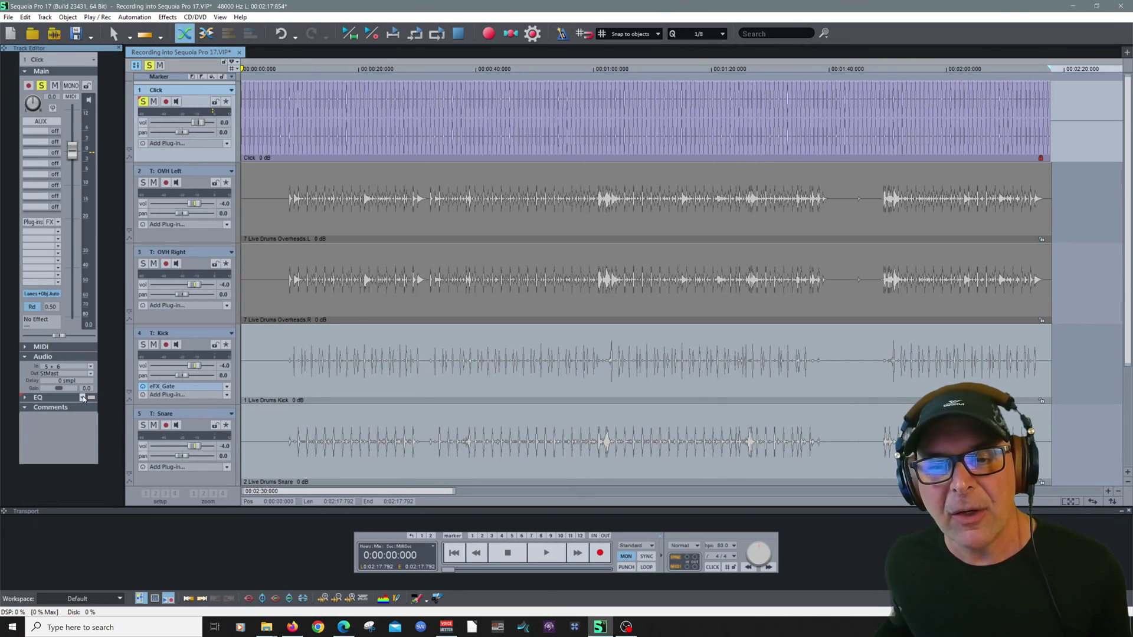
{"action": "right_click", "coordinate": [84, 398]}
{"action": "left_click", "coordinate": [34, 400]}
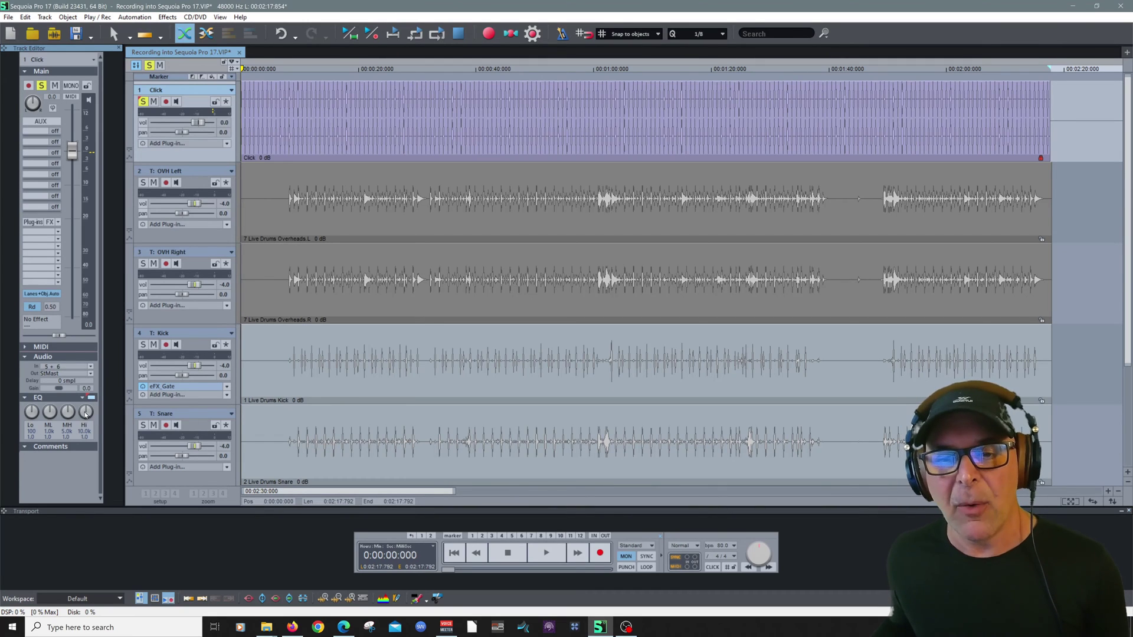
{"action": "left_click_drag", "start_coordinate": [86, 415], "coordinate": [86, 436]}
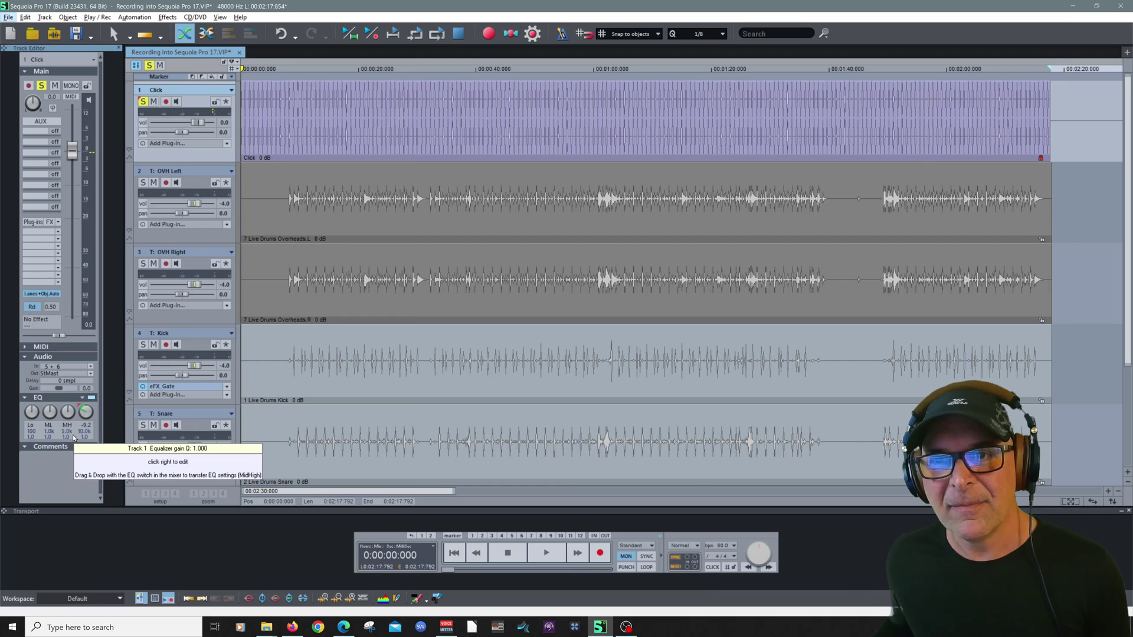
{"action": "left_click", "coordinate": [547, 558]}
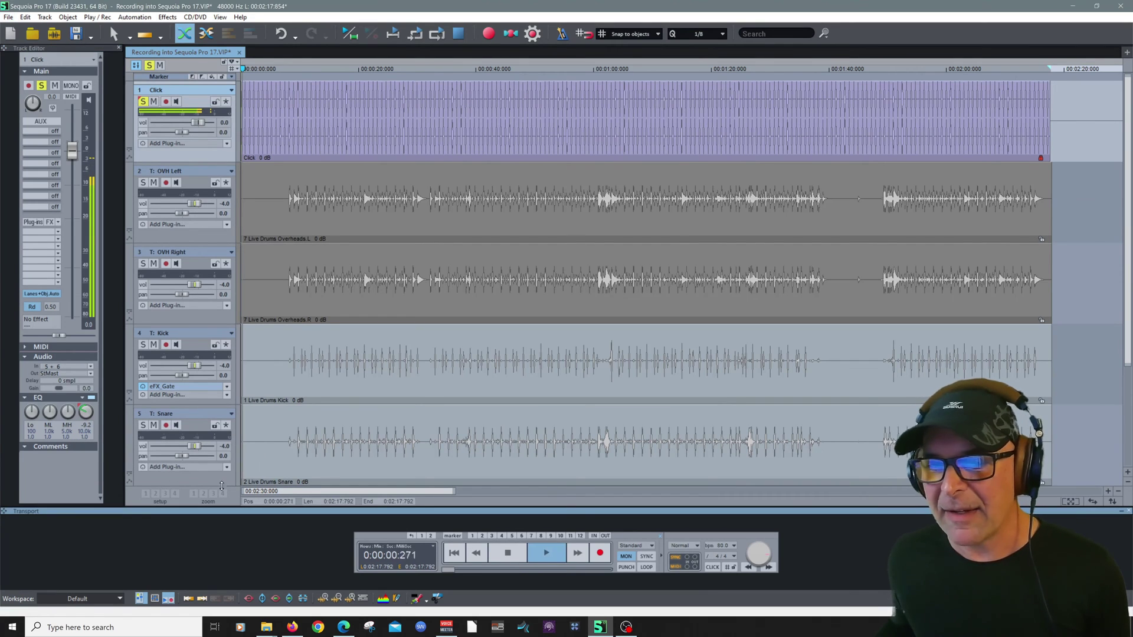
{"action": "left_click_drag", "start_coordinate": [86, 416], "coordinate": [85, 436]}
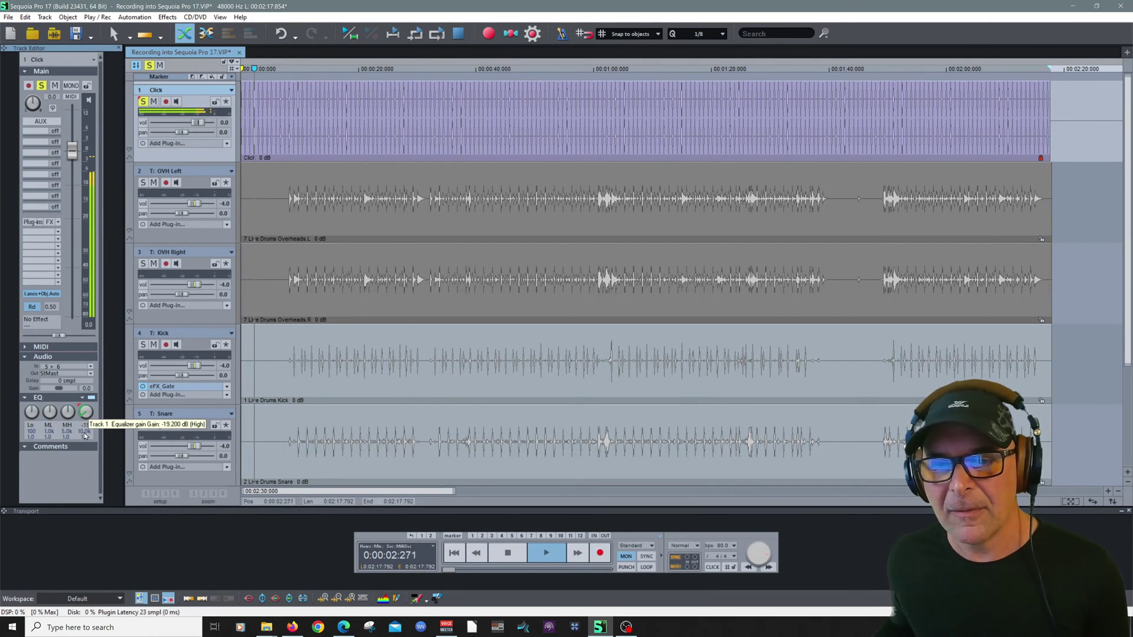
{"action": "left_click_drag", "start_coordinate": [32, 412], "coordinate": [32, 384]}
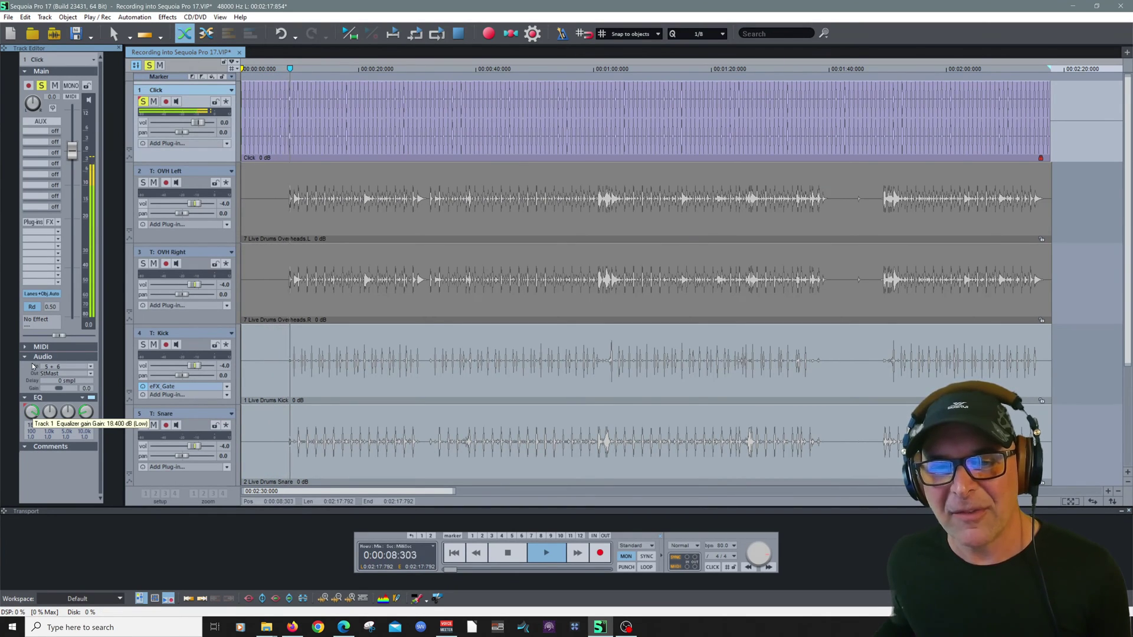
{"action": "left_click_drag", "start_coordinate": [81, 399], "coordinate": [87, 373]}
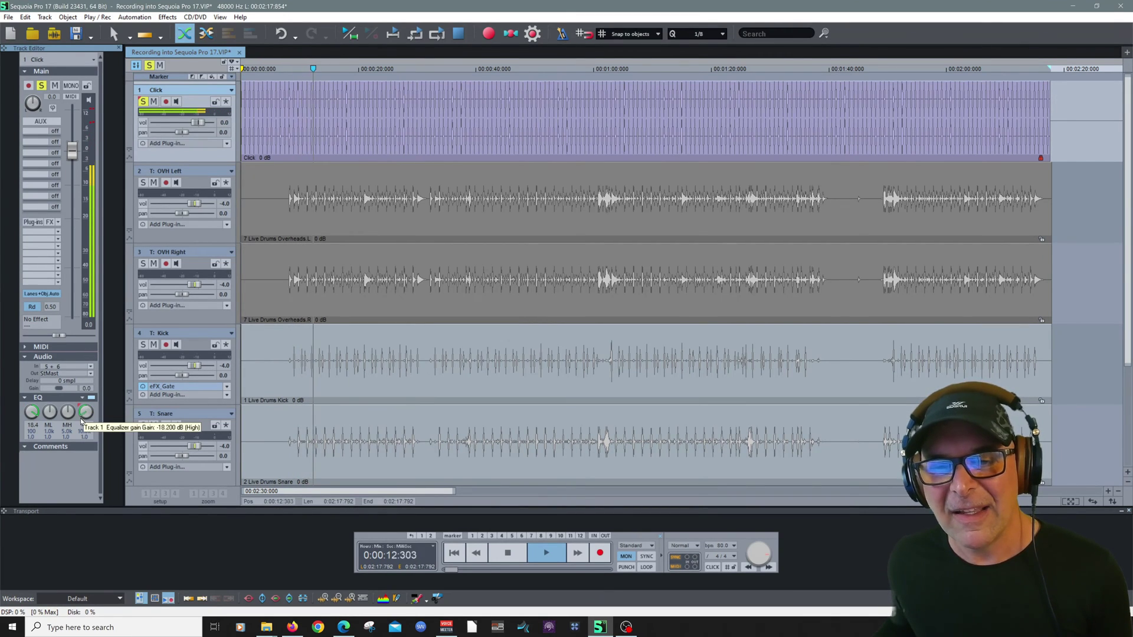
{"action": "left_click_drag", "start_coordinate": [69, 413], "coordinate": [53, 434]}
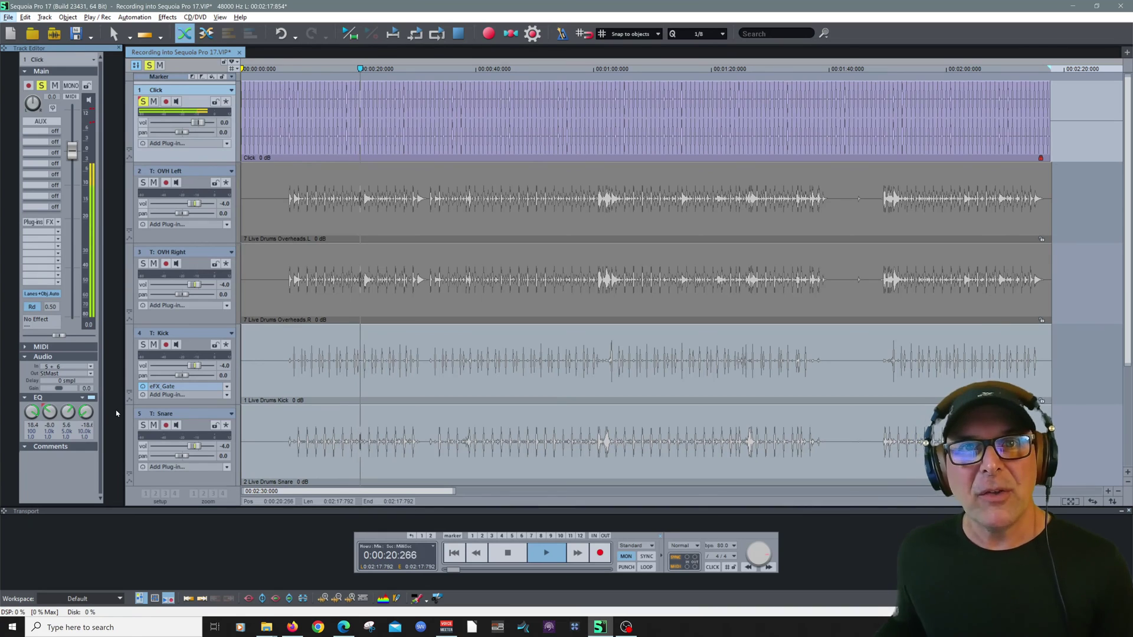
{"action": "left_click", "coordinate": [522, 558]}
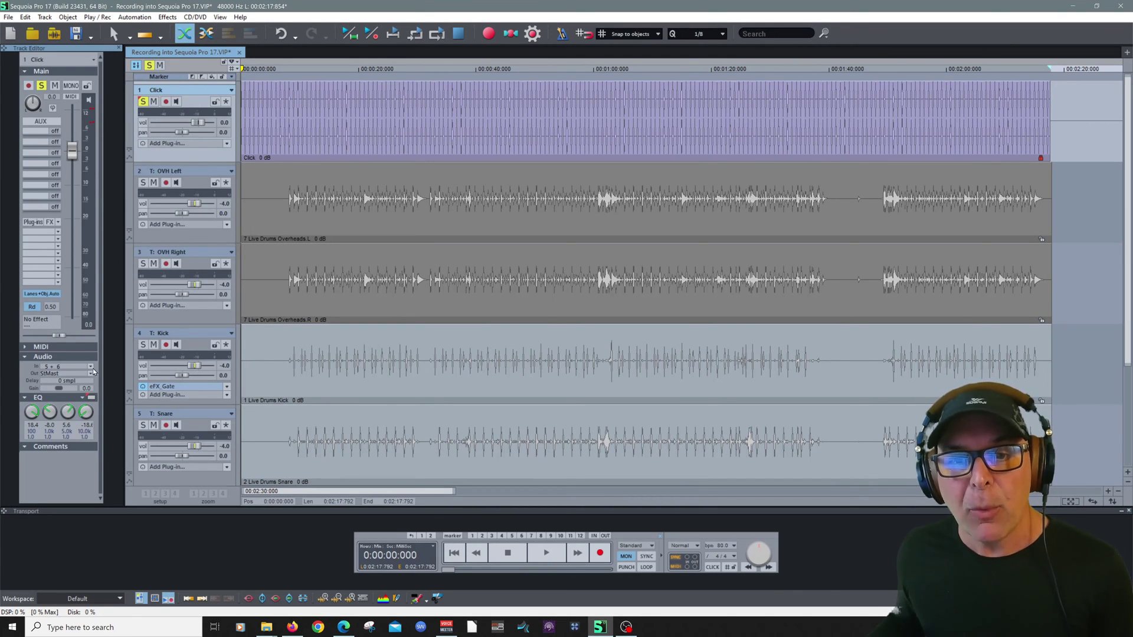
Search the Plug-in Browser for 'EQ' and add Dynamic Equalizer to the Click track.
{"action": "left_click", "coordinate": [57, 235]}
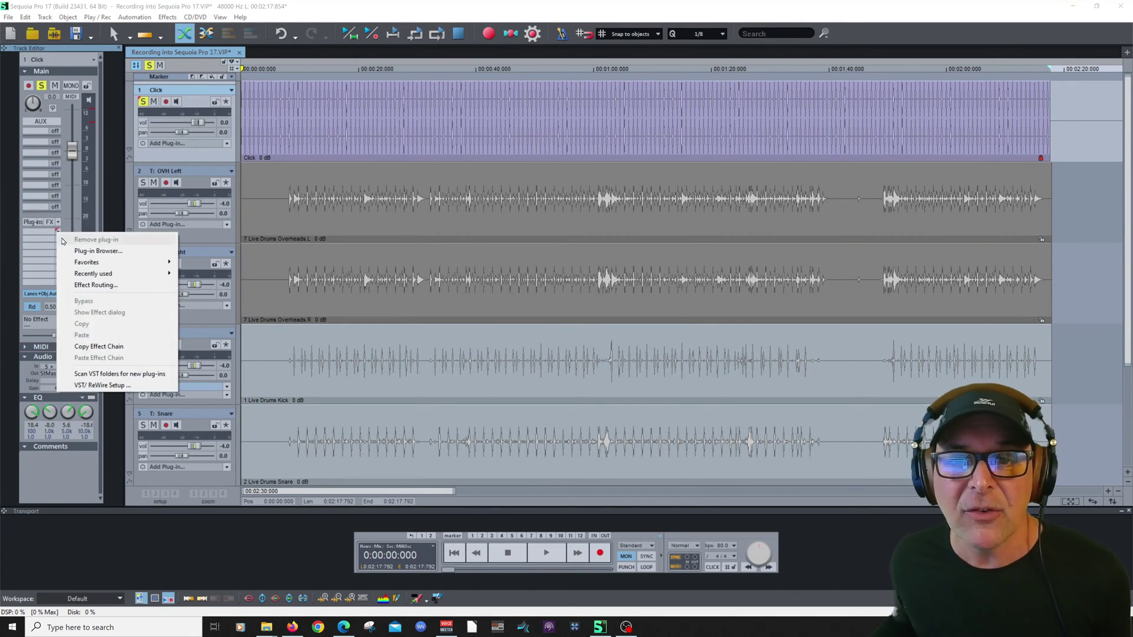
{"action": "left_click", "coordinate": [93, 252]}
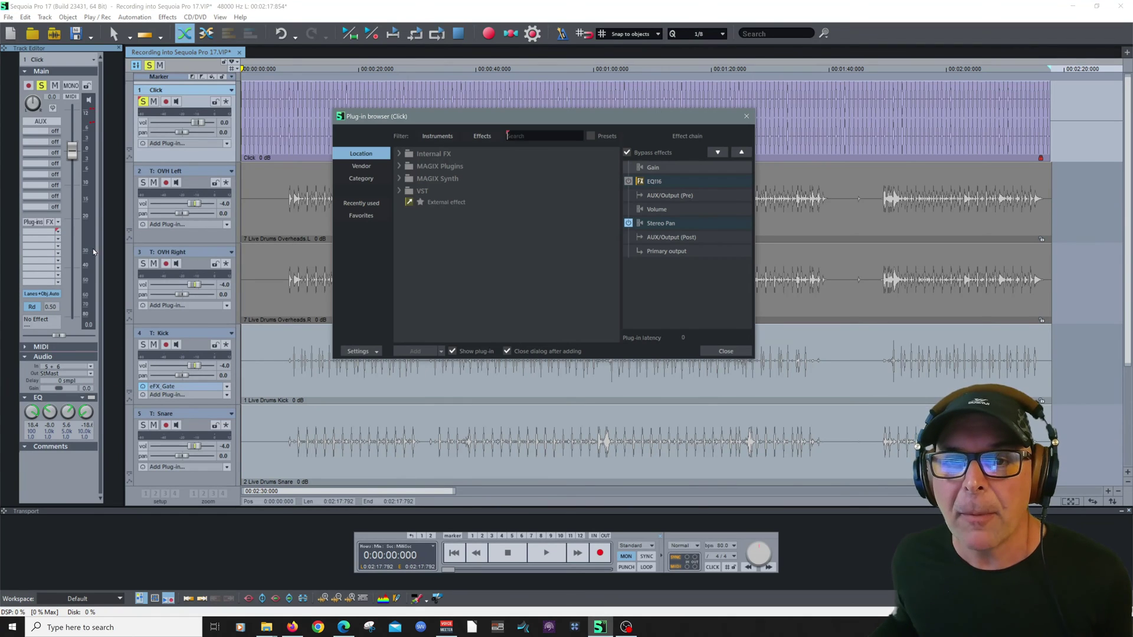
{"action": "left_click", "coordinate": [398, 166]}
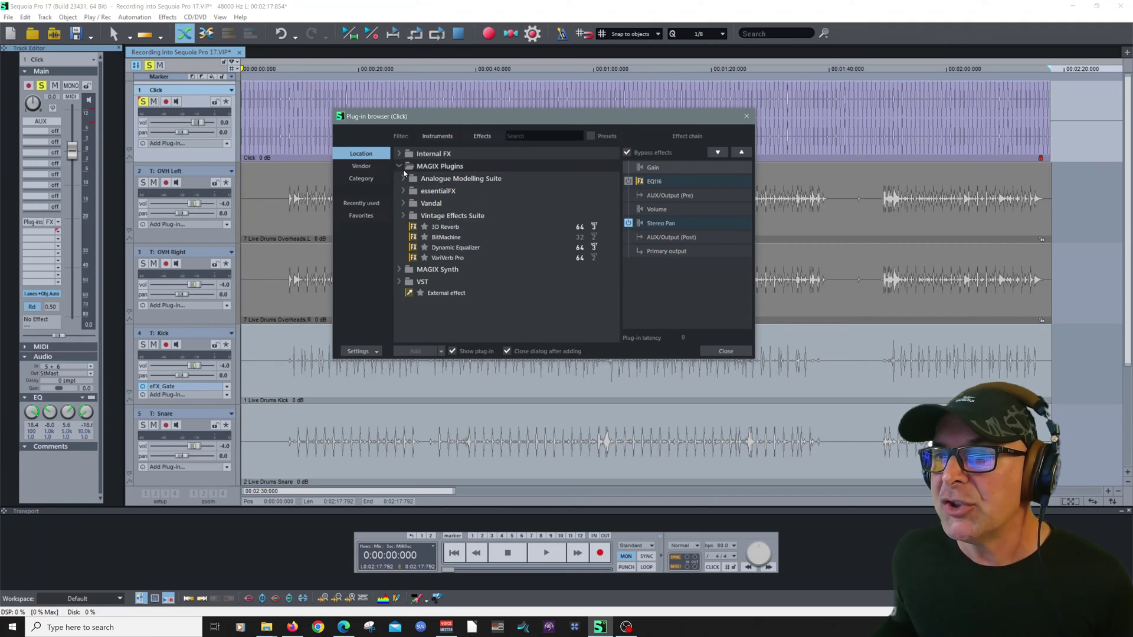
{"action": "left_click", "coordinate": [540, 135]}
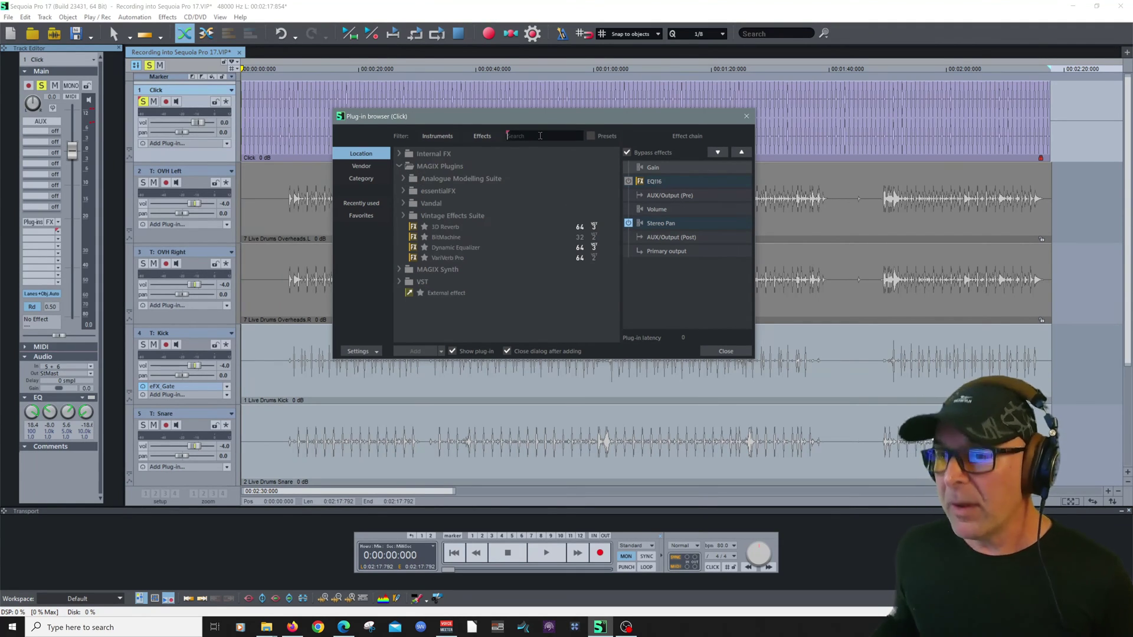
{"action": "type", "text": "EQ"}
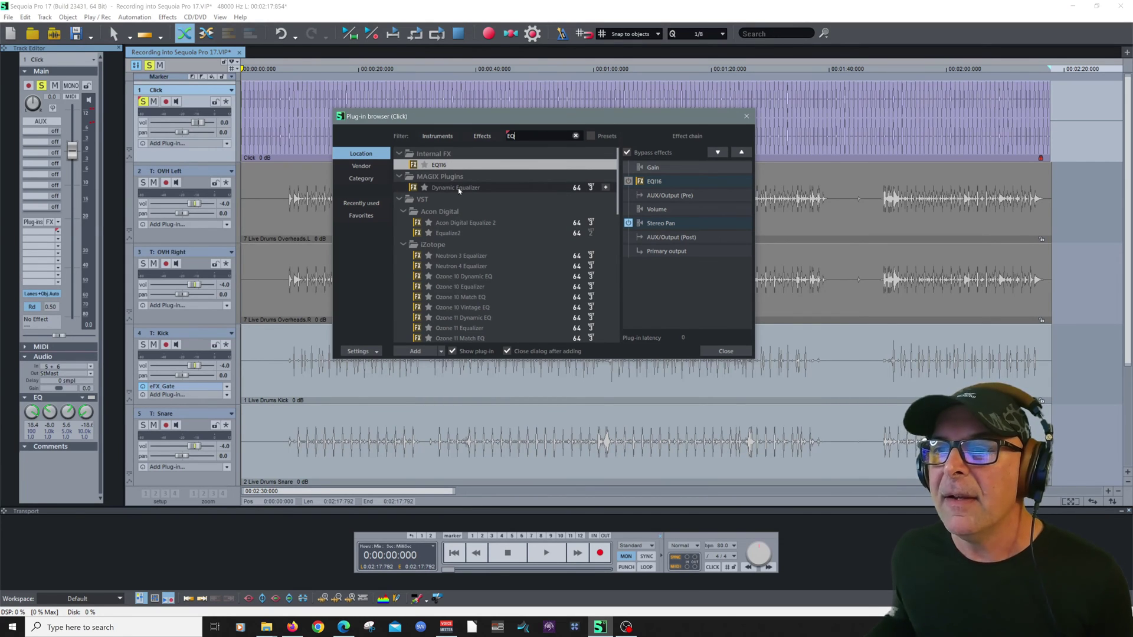
{"action": "left_click", "coordinate": [606, 188]}
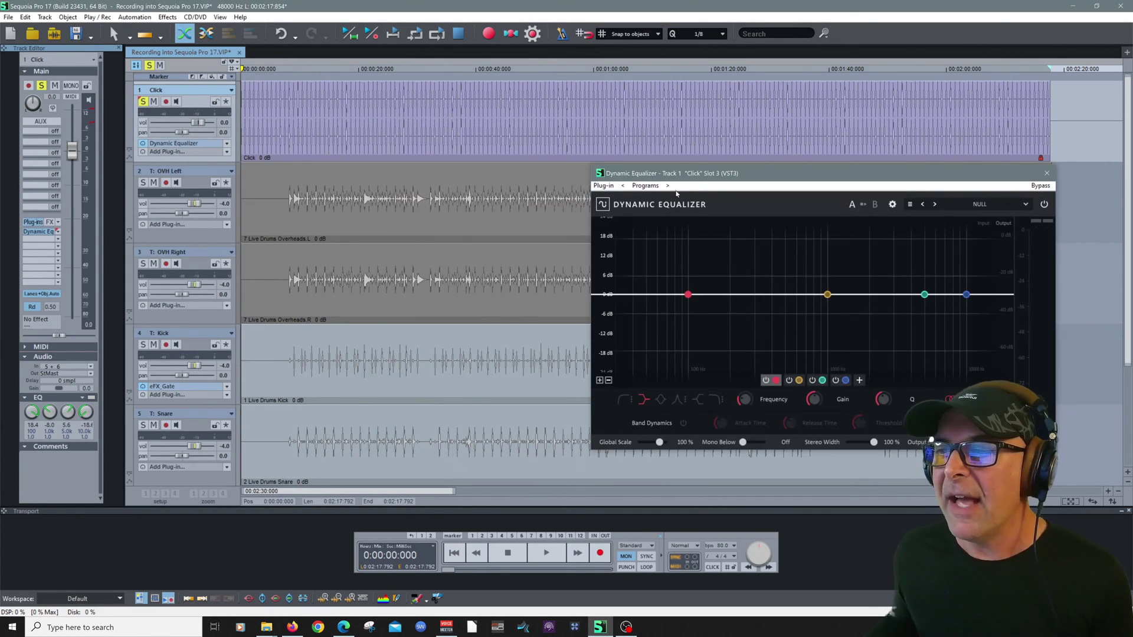
Make band 1 a low-cut and the top band a high-cut with a lowered cutoff.
{"action": "left_click_drag", "start_coordinate": [701, 177], "coordinate": [393, 160]}
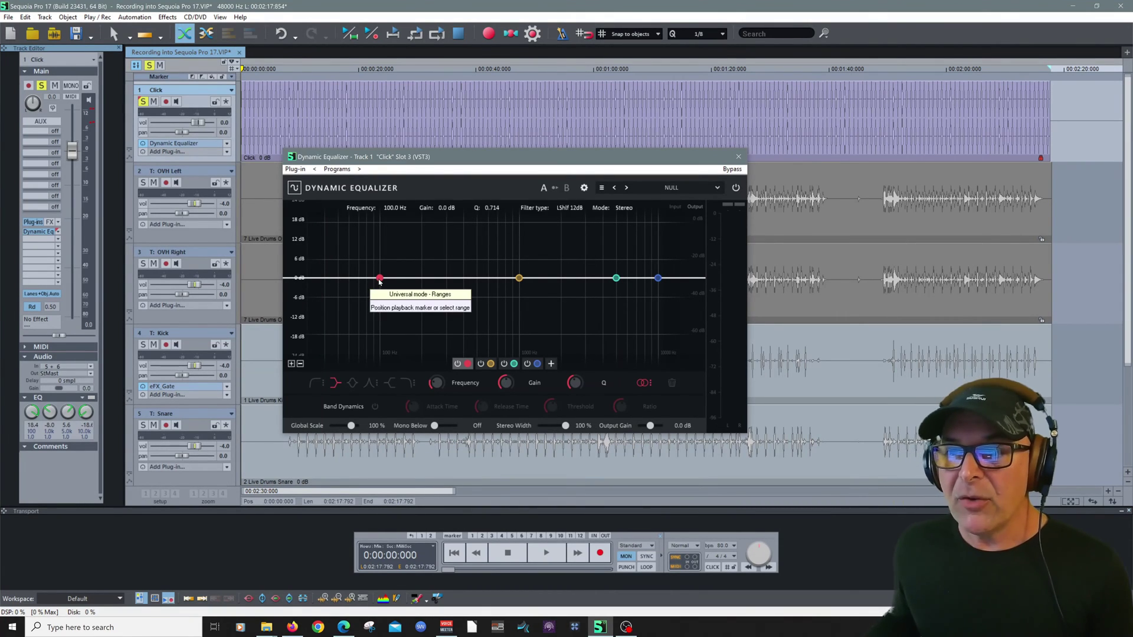
{"action": "left_click", "coordinate": [315, 383]}
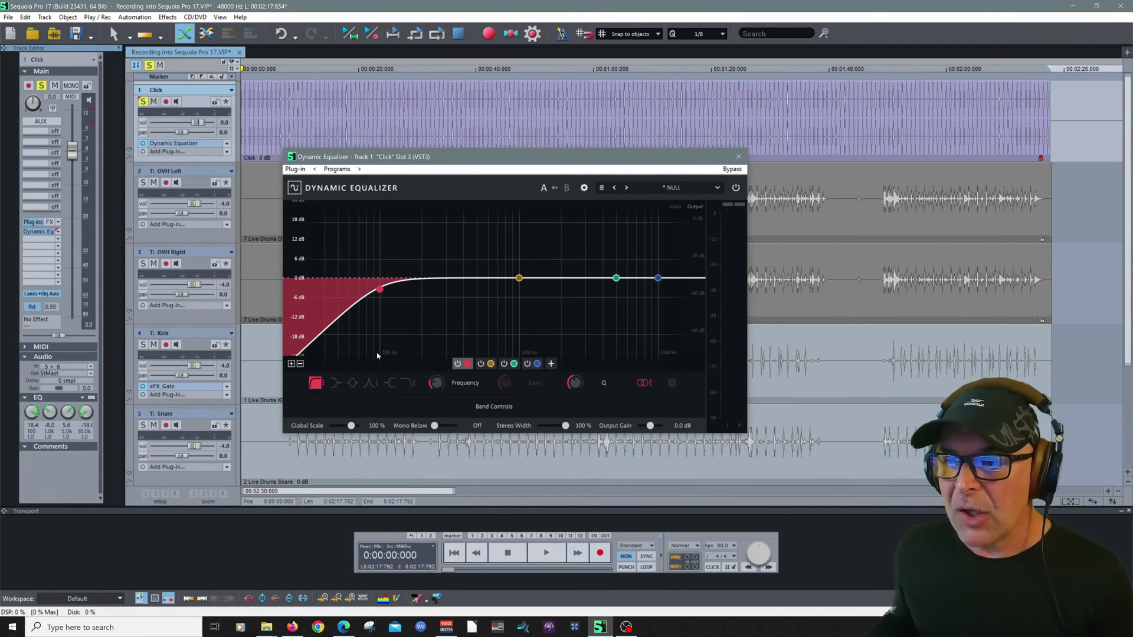
{"action": "left_click", "coordinate": [657, 278]}
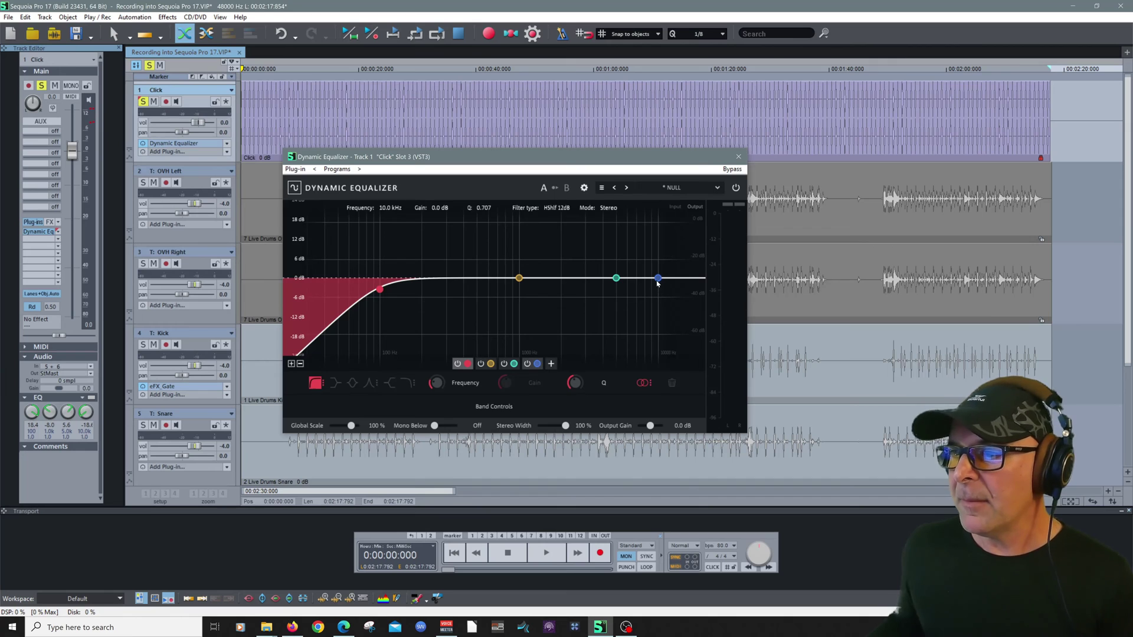
{"action": "left_click", "coordinate": [407, 383]}
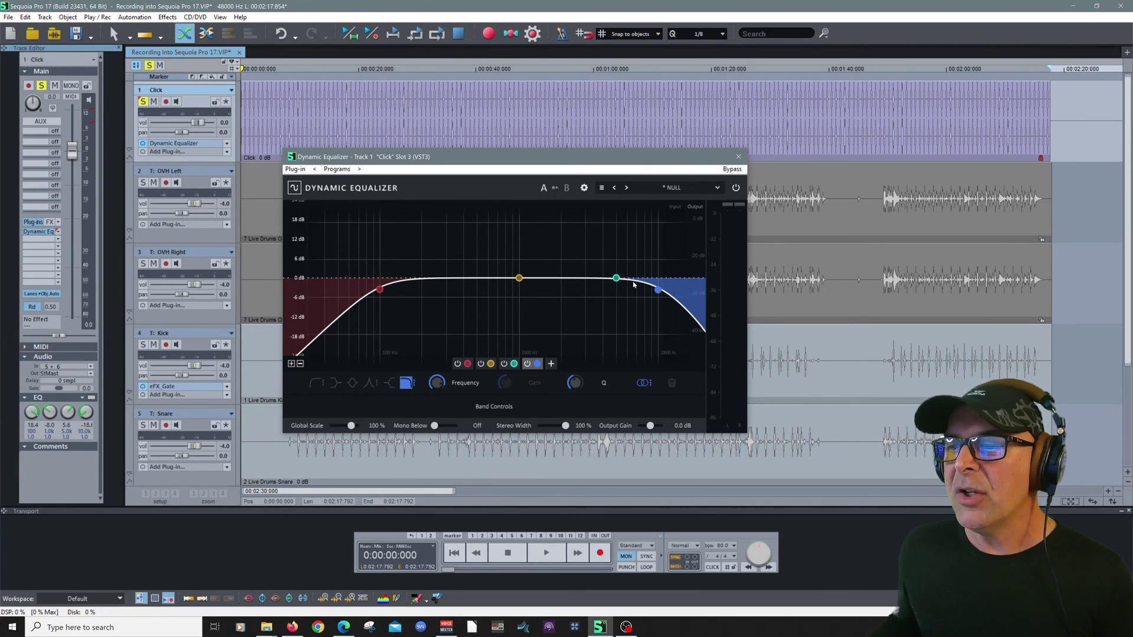
{"action": "left_click_drag", "start_coordinate": [658, 289], "coordinate": [578, 281]}
Play the project to hear the filtered click, then close the equalizer window.
{"action": "key", "text": "space"}
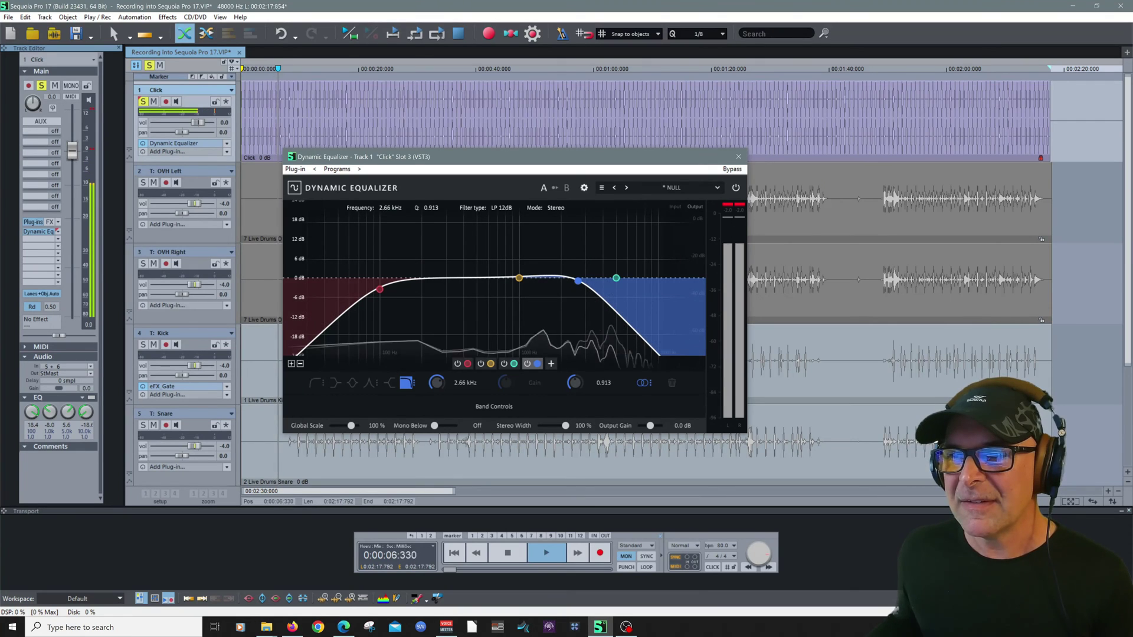
{"action": "left_click", "coordinate": [737, 158]}
{"action": "key", "text": "space"}
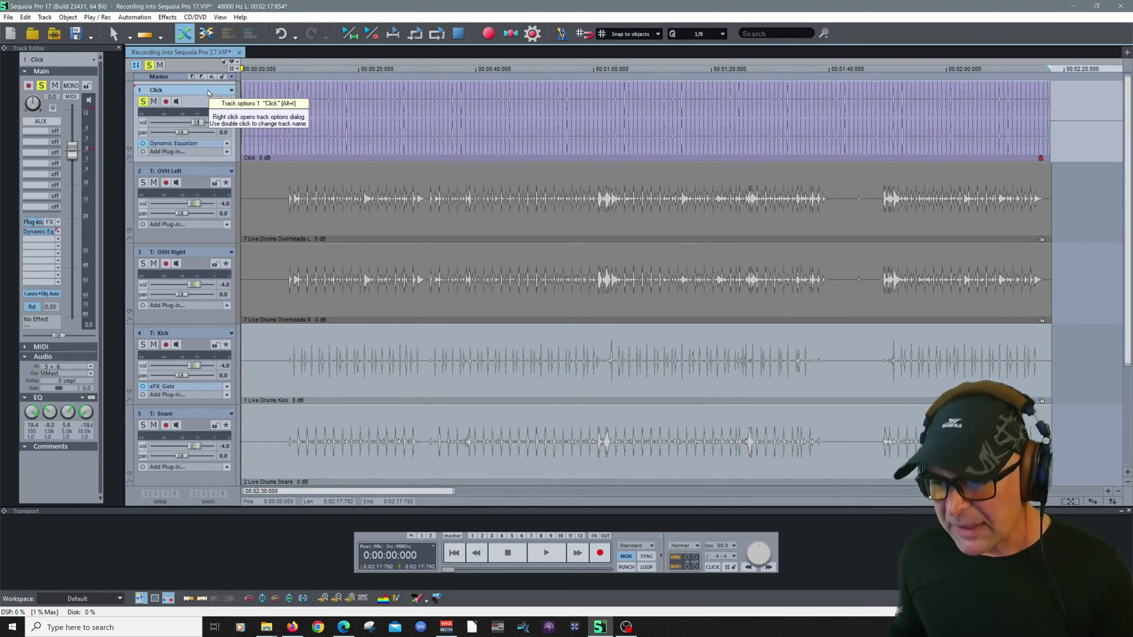
Show the Click track's volume automation lane and make it taller.
{"action": "left_click", "coordinate": [130, 151]}
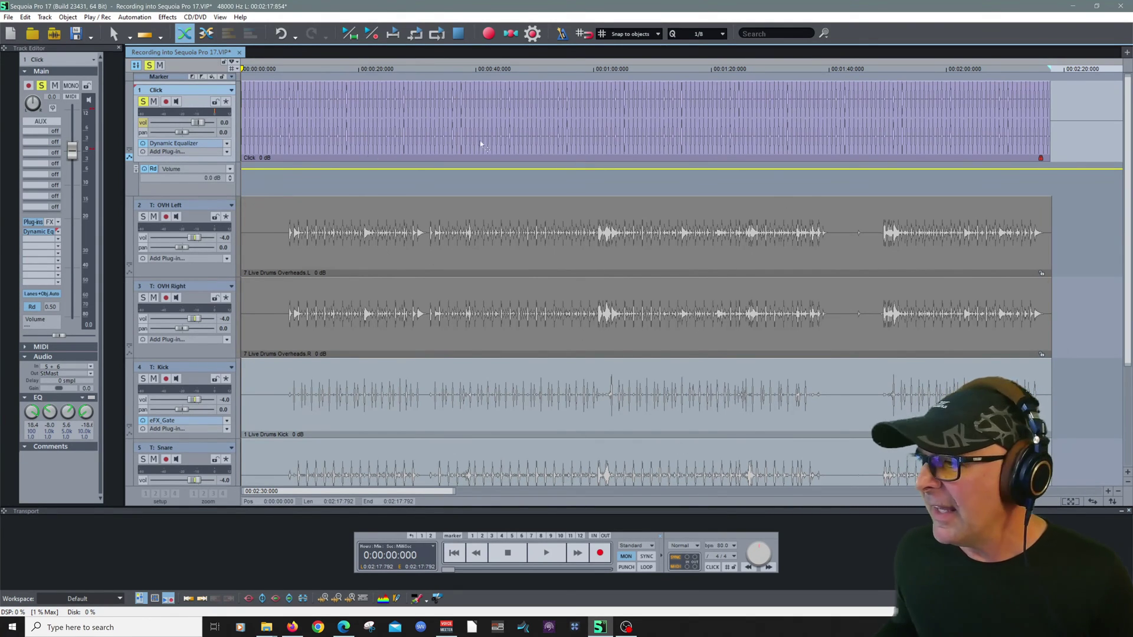
{"action": "left_click_drag", "start_coordinate": [201, 194], "coordinate": [202, 216]}
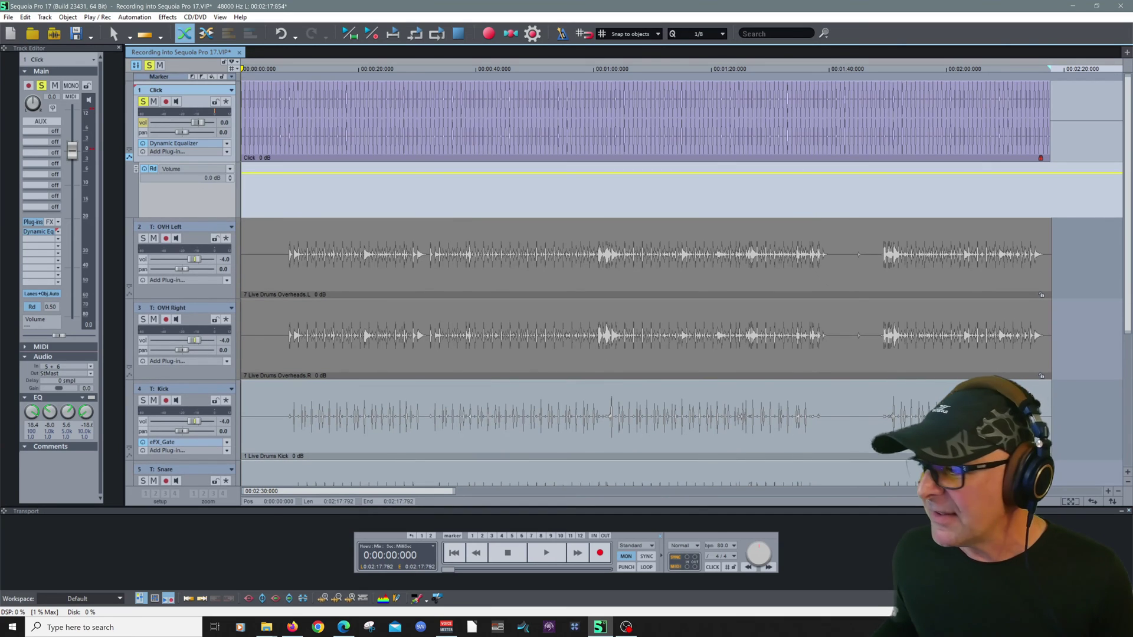
Zoom into the first seconds and pull the click volume down to about -13 dB, checking from 6 s.
{"action": "left_click", "coordinate": [1107, 492]}
{"action": "left_click", "coordinate": [1107, 492]}
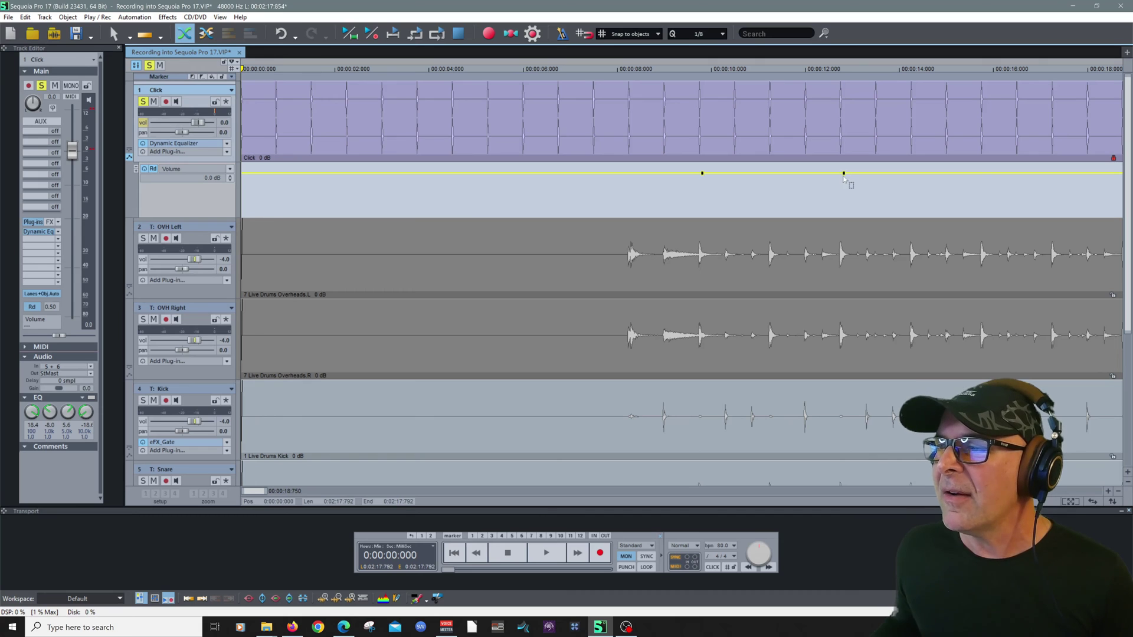
{"action": "left_click_drag", "start_coordinate": [844, 177], "coordinate": [844, 185]}
{"action": "left_click", "coordinate": [521, 63]}
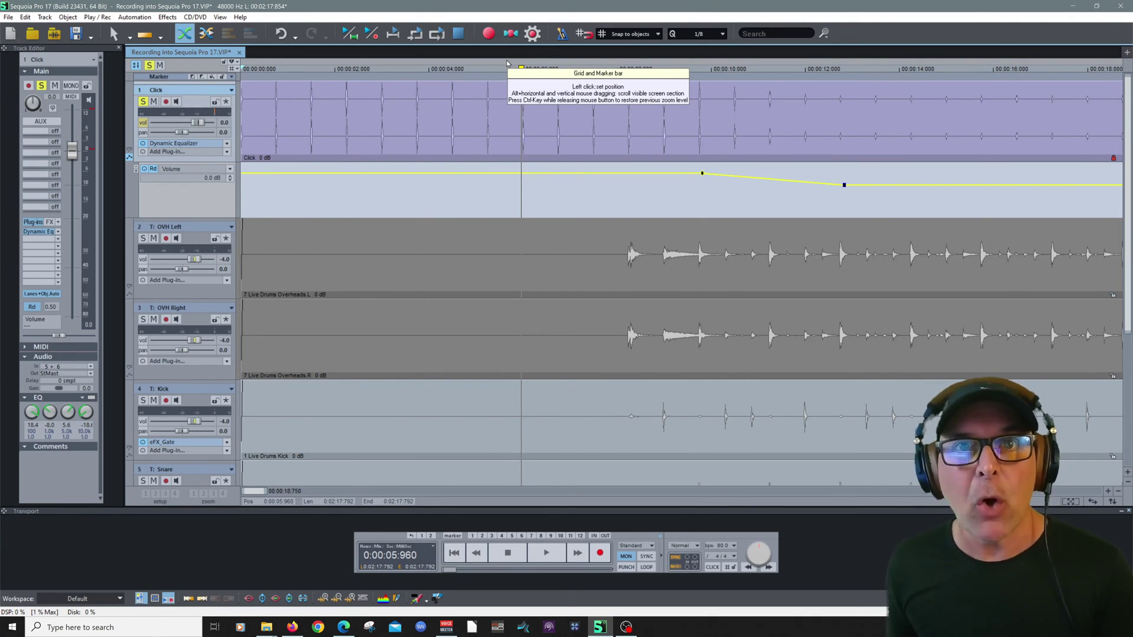
{"action": "key", "text": "space"}
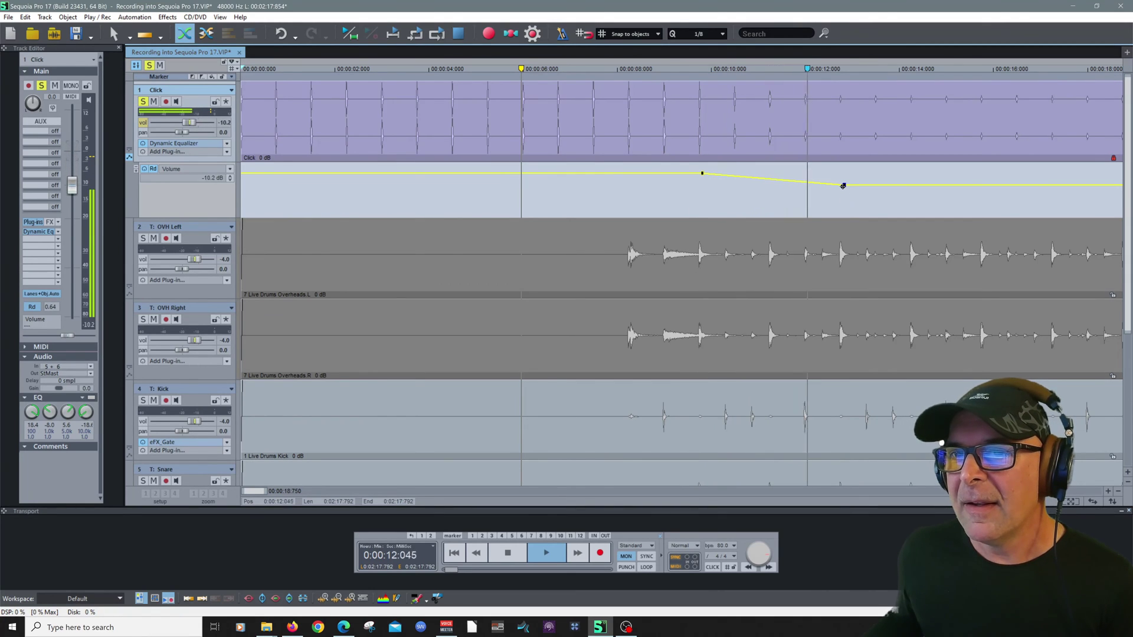
{"action": "key", "text": "space"}
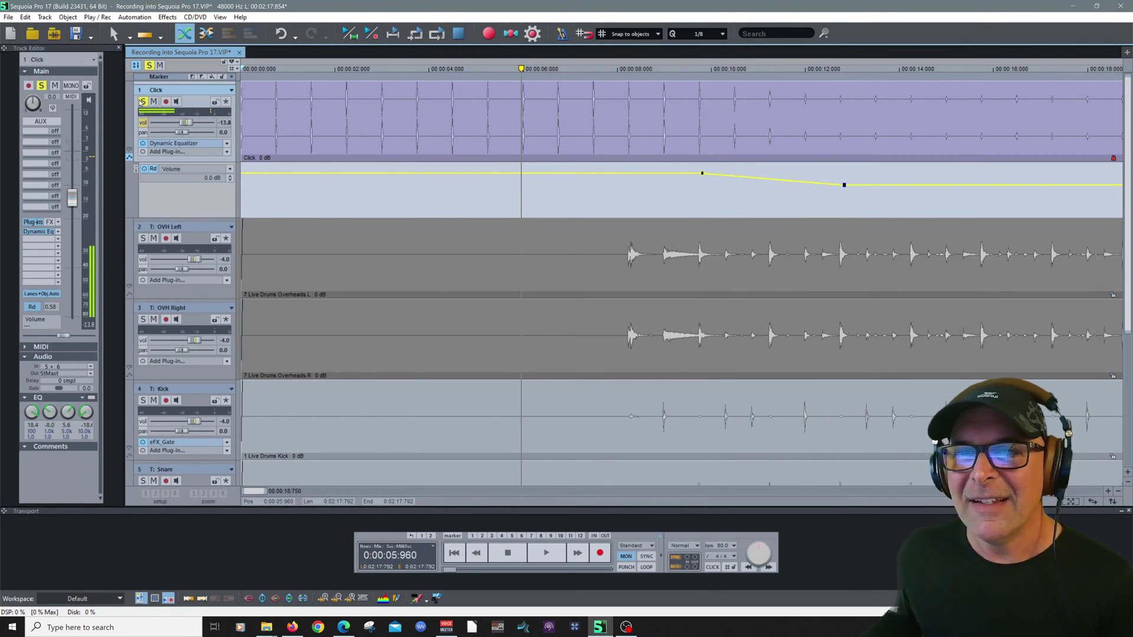
Unsolo the Click track, listen from about 4 seconds, then zoom out to the whole project.
{"action": "left_click", "coordinate": [144, 102]}
{"action": "left_click", "coordinate": [442, 70]}
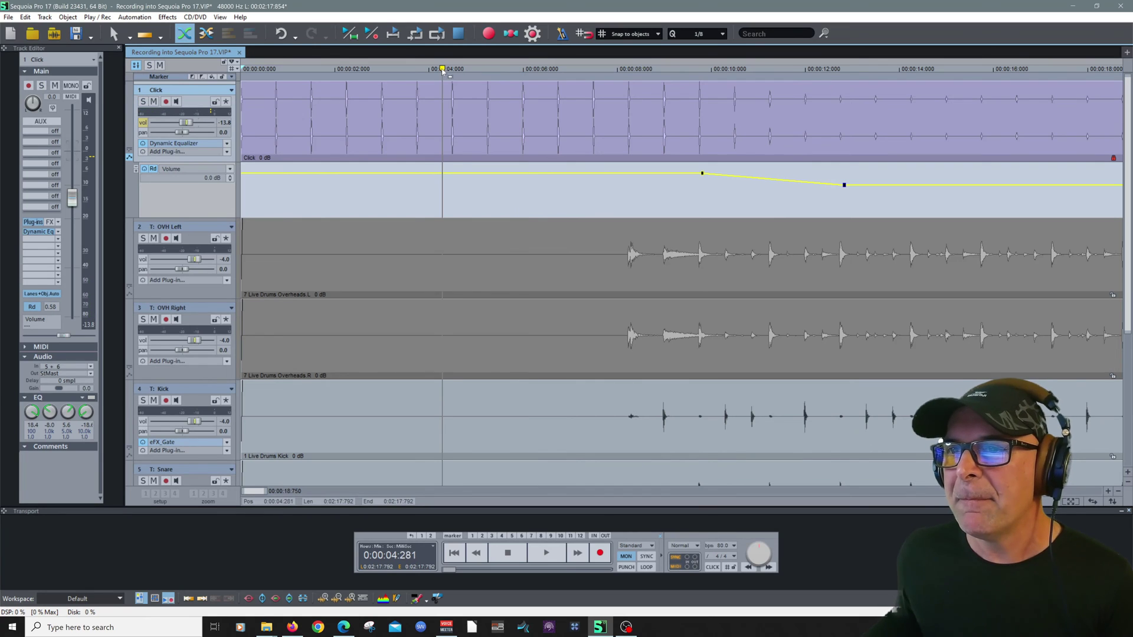
{"action": "key", "text": "space"}
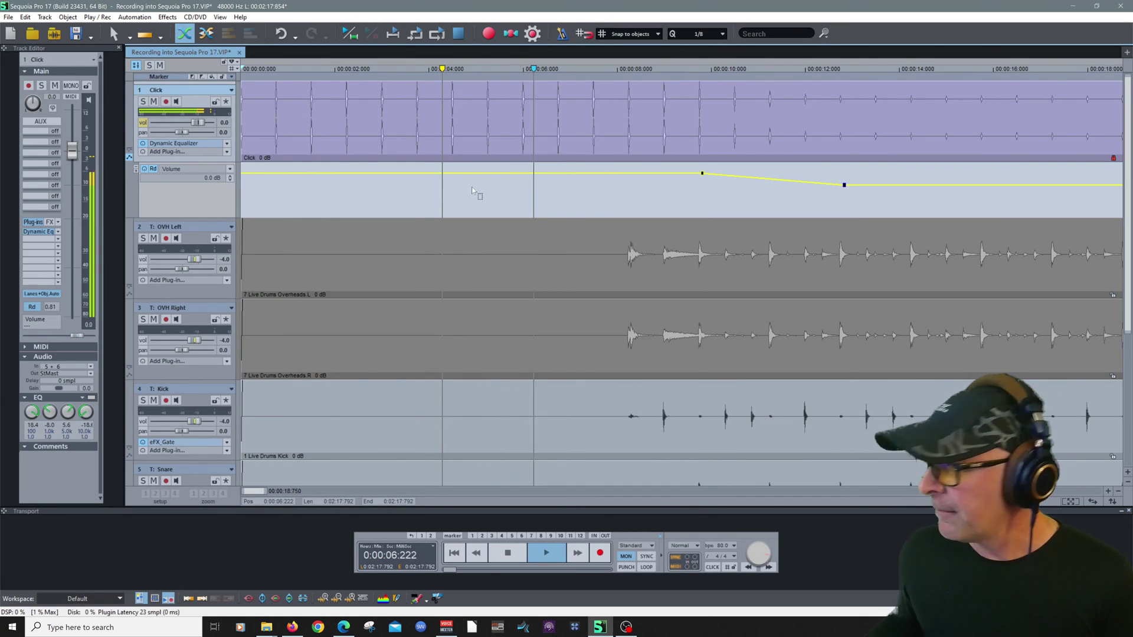
{"action": "key", "text": "space"}
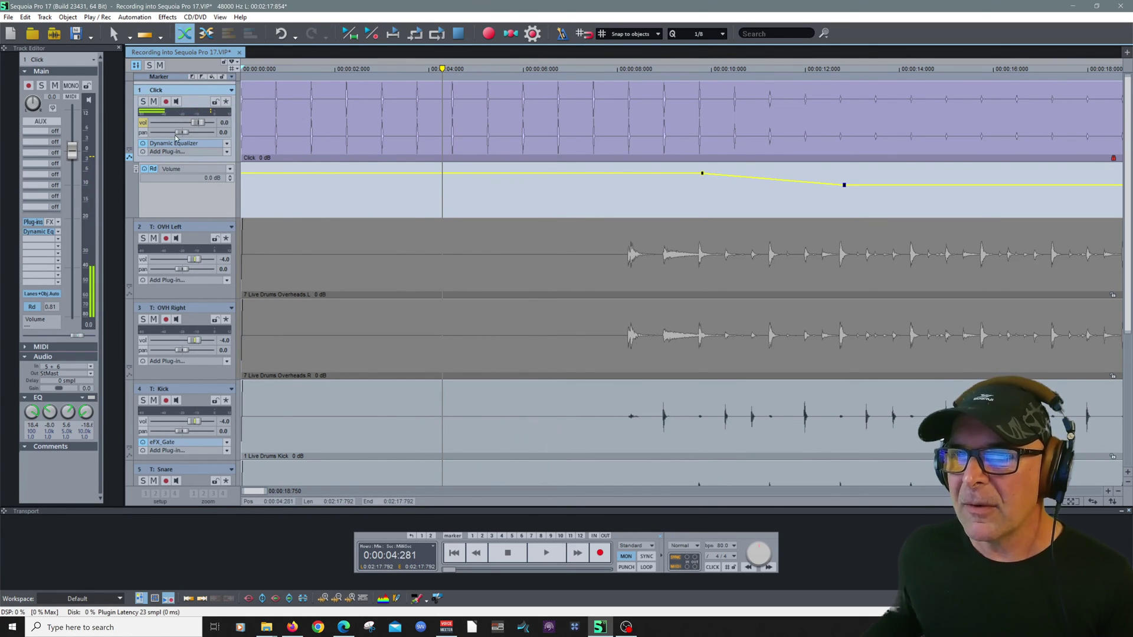
{"action": "key", "text": "space"}
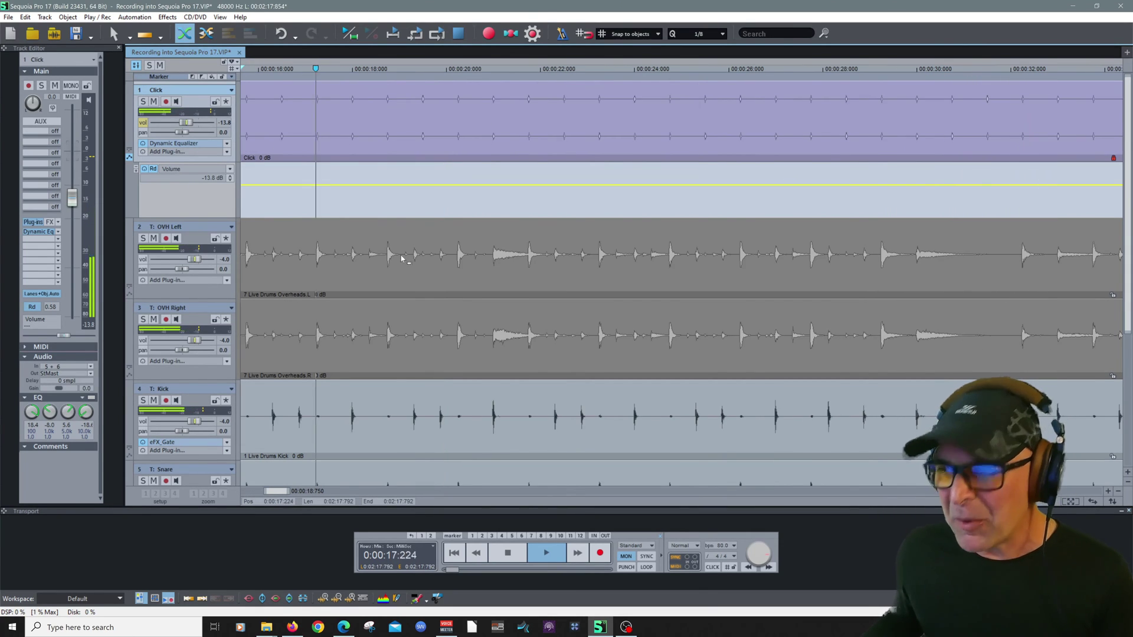
{"action": "key", "text": "space"}
{"action": "left_click", "coordinate": [1112, 502]}
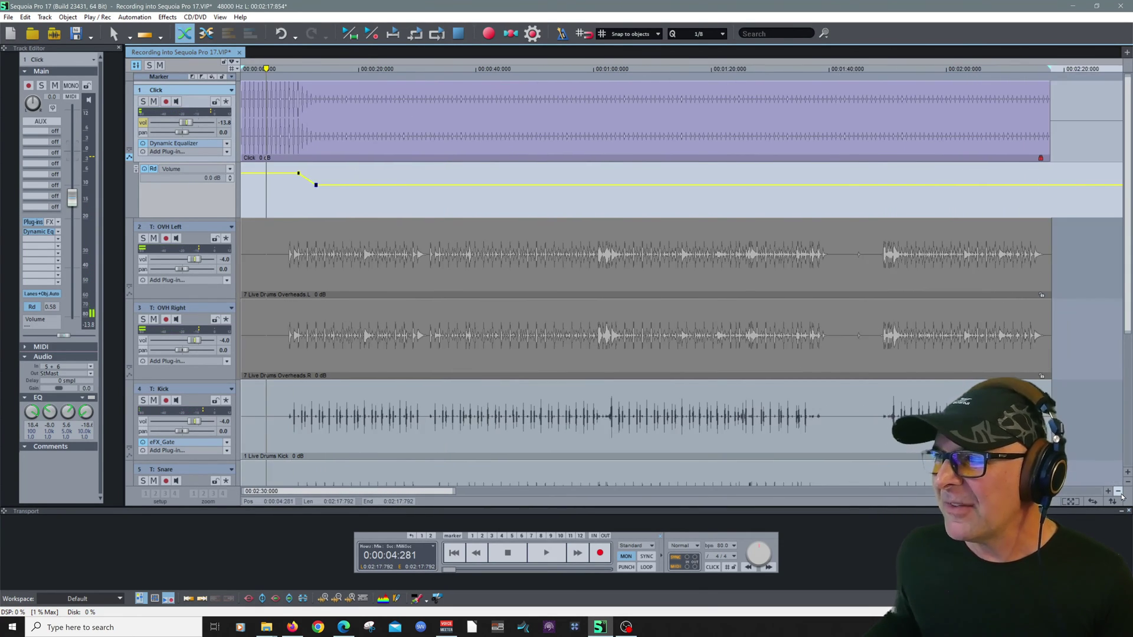
Add volume points around the 1:44 drum break and raise the click to about -7 dB.
{"action": "left_click", "coordinate": [548, 71]}
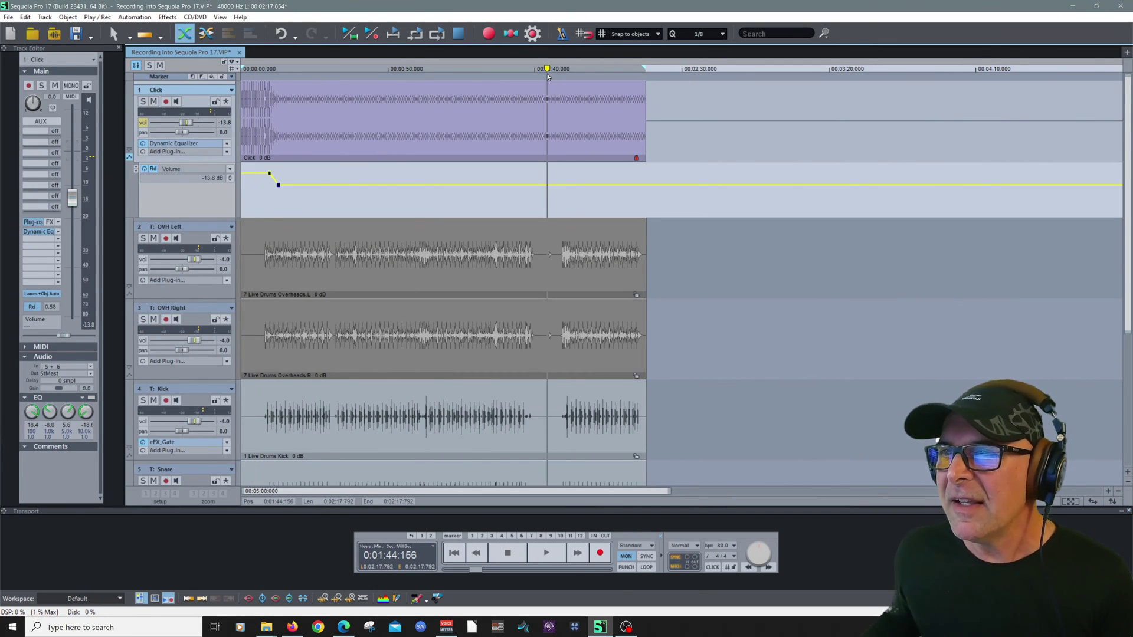
{"action": "left_click", "coordinate": [1109, 491]}
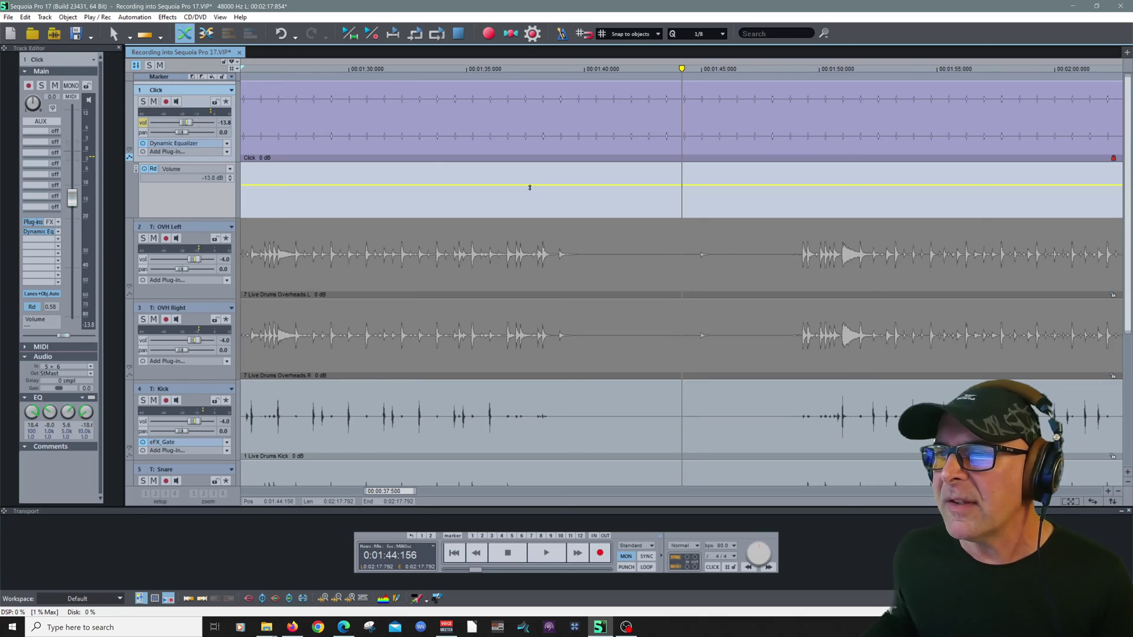
{"action": "left_click", "coordinate": [801, 184]}
{"action": "left_click", "coordinate": [855, 185]}
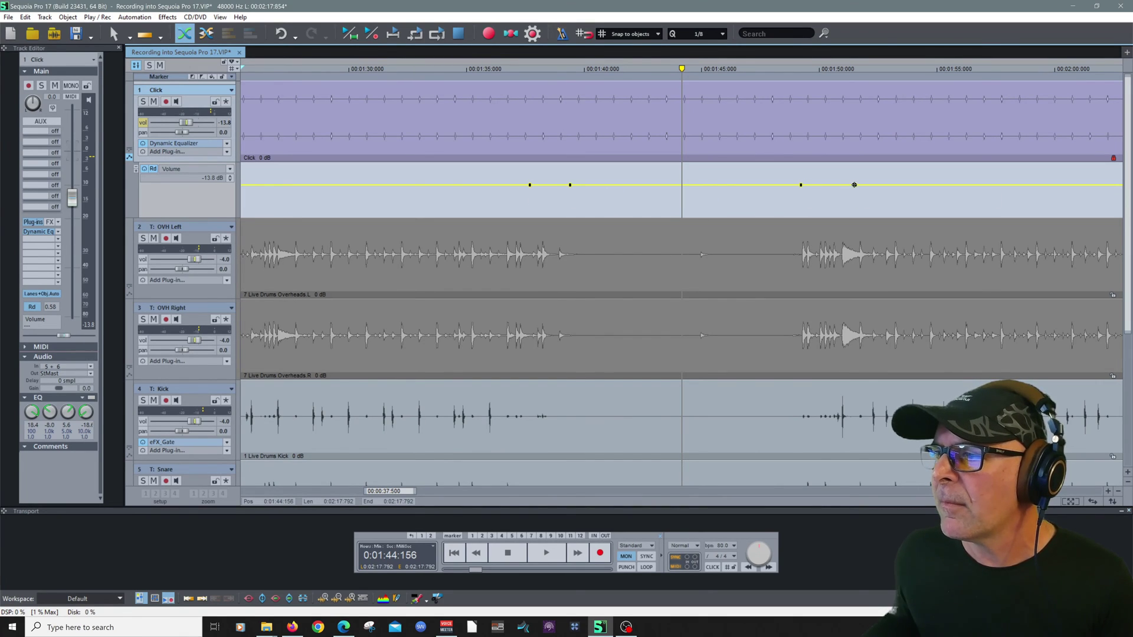
{"action": "left_click_drag", "start_coordinate": [572, 185], "coordinate": [581, 178]}
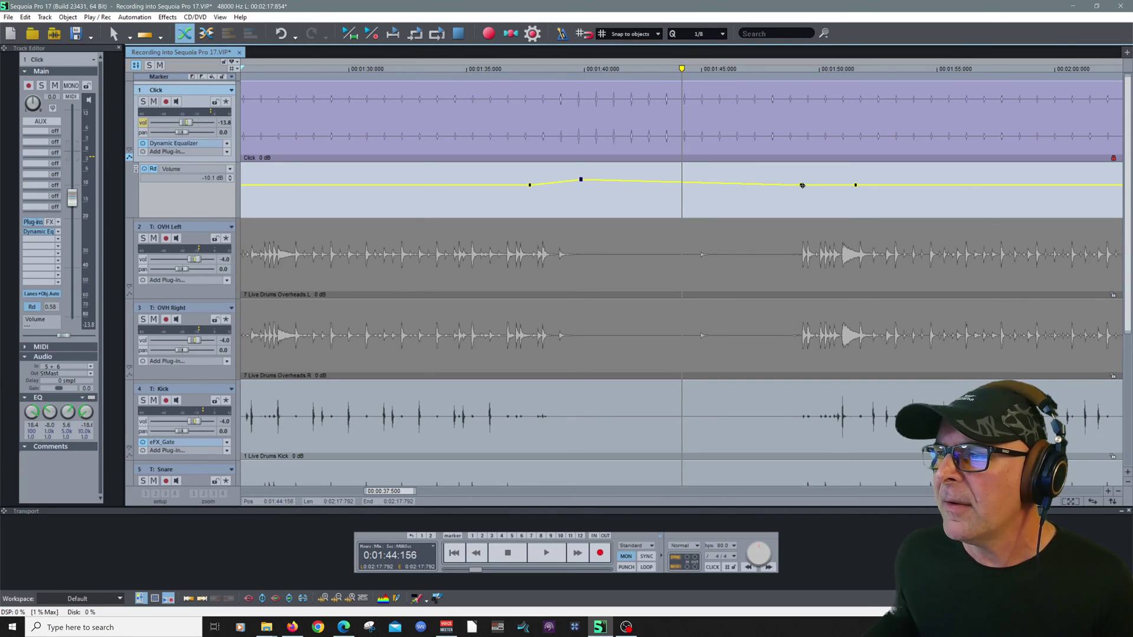
{"action": "left_click_drag", "start_coordinate": [802, 185], "coordinate": [795, 179]}
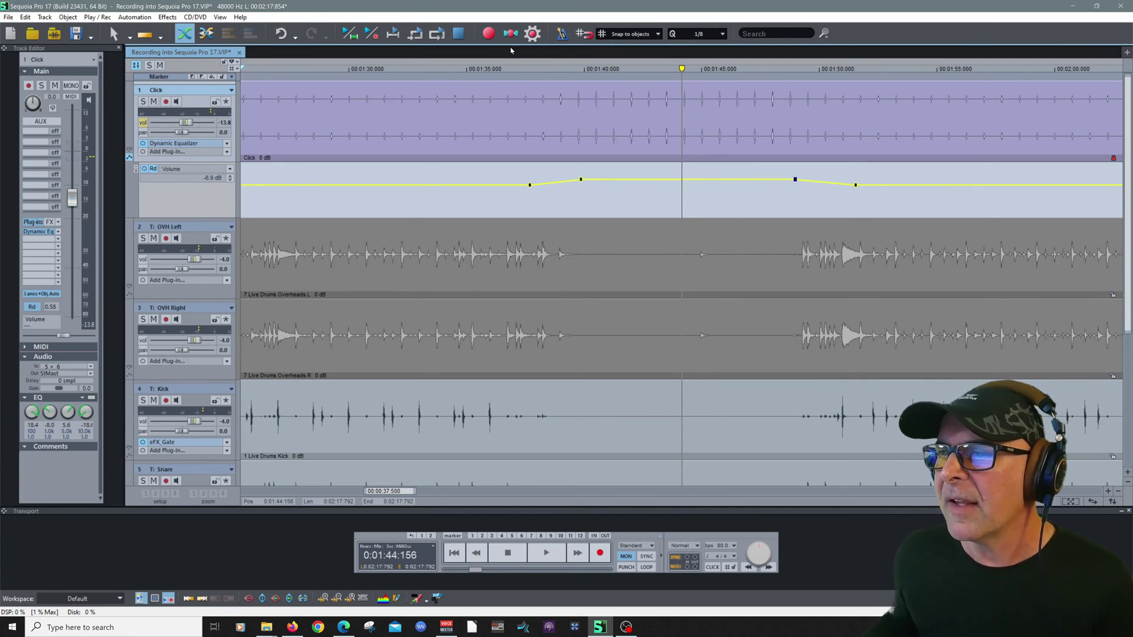
Play from about 1:36 to check the break, zoom out, and make the automation lane shorter.
{"action": "left_click", "coordinate": [506, 68]}
{"action": "key", "text": "space"}
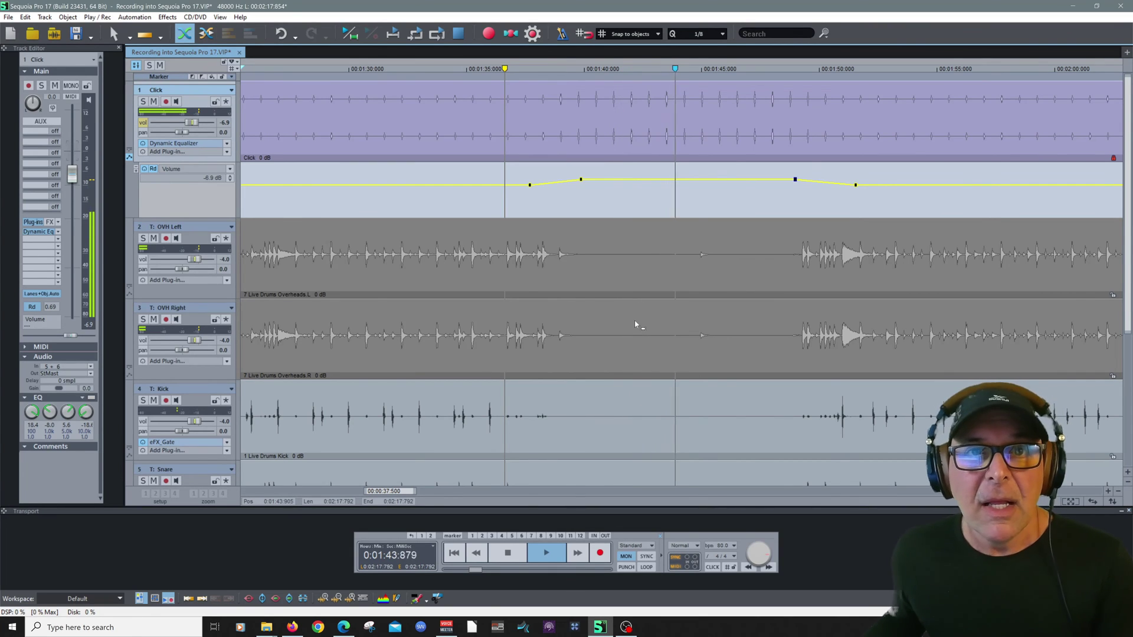
{"action": "key", "text": "space"}
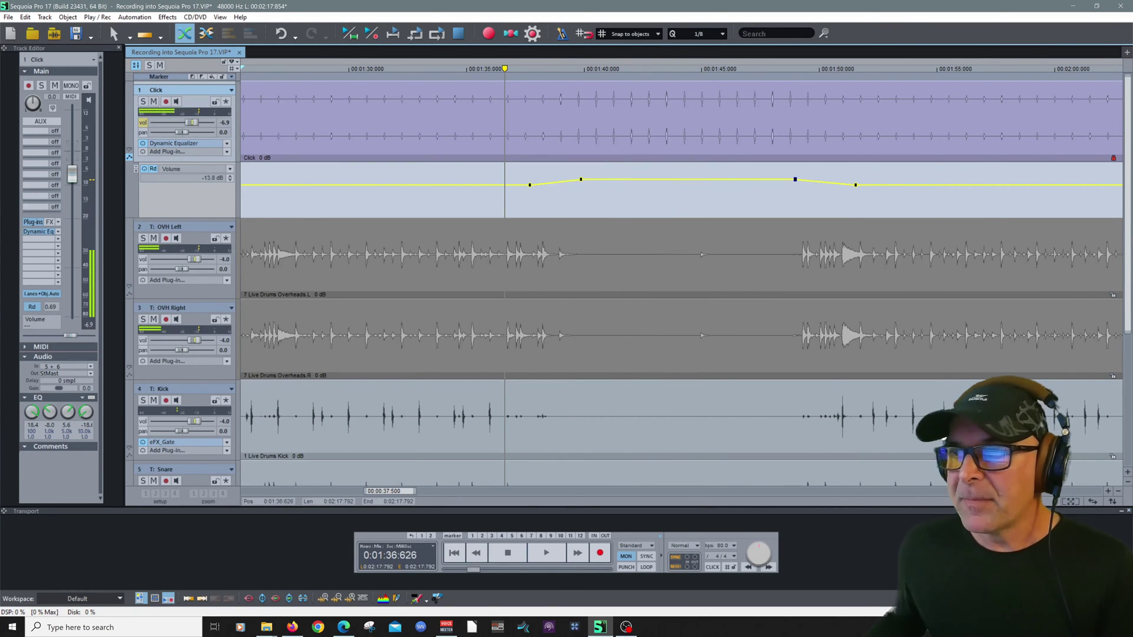
{"action": "left_click", "coordinate": [1119, 494]}
{"action": "left_click", "coordinate": [1117, 495]}
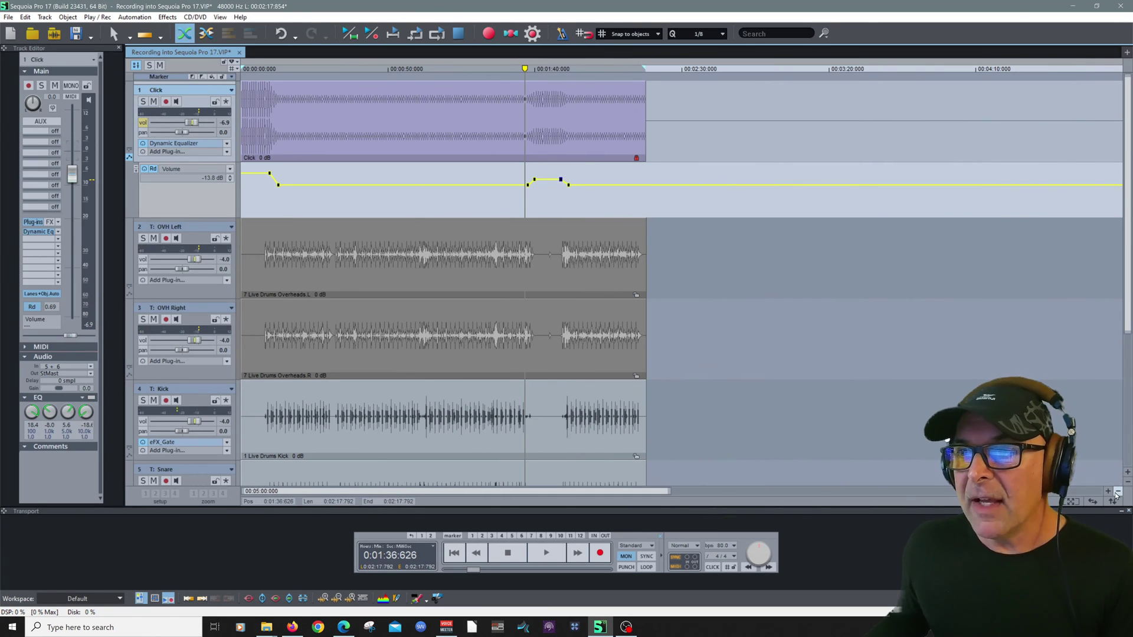
{"action": "left_click_drag", "start_coordinate": [208, 219], "coordinate": [216, 189]}
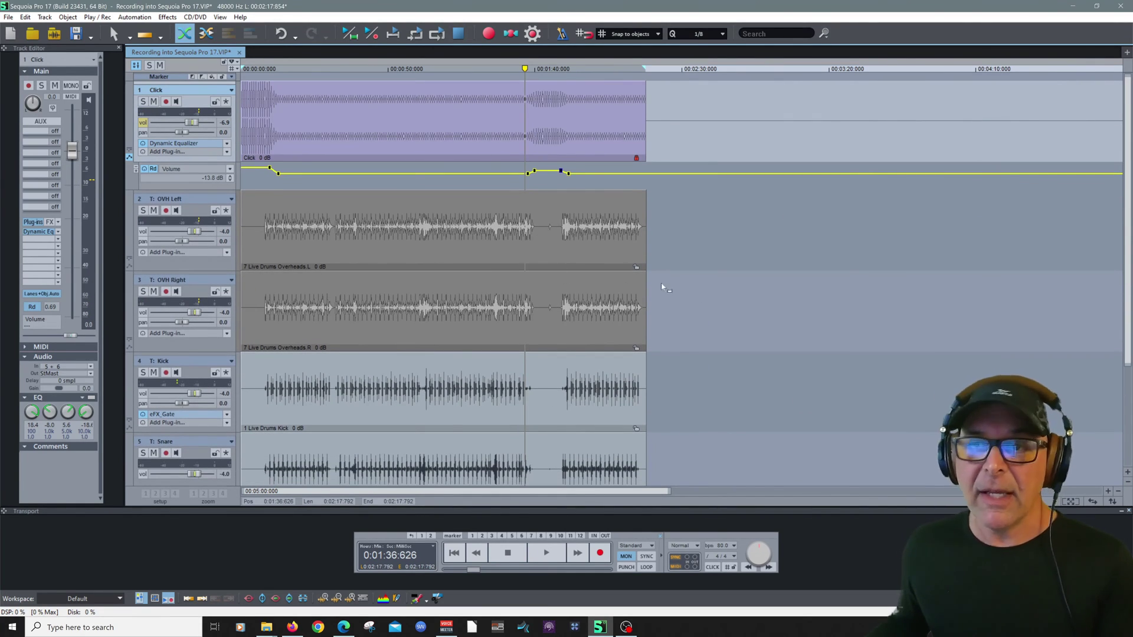
Zoom in around the break, select the Bass track, then select the Click track to review it.
{"action": "left_click", "coordinate": [1108, 491]}
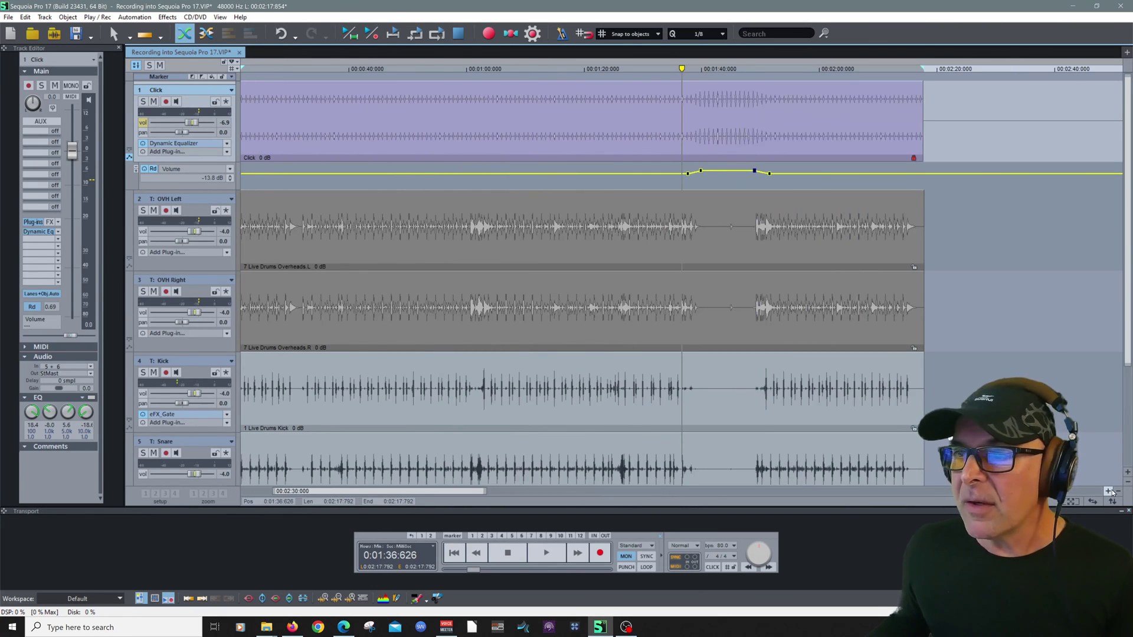
{"action": "left_click", "coordinate": [1108, 492]}
{"action": "scroll", "coordinate": [494, 247], "scroll_direction": "down", "scroll_amount": 3}
{"action": "left_click", "coordinate": [370, 401]}
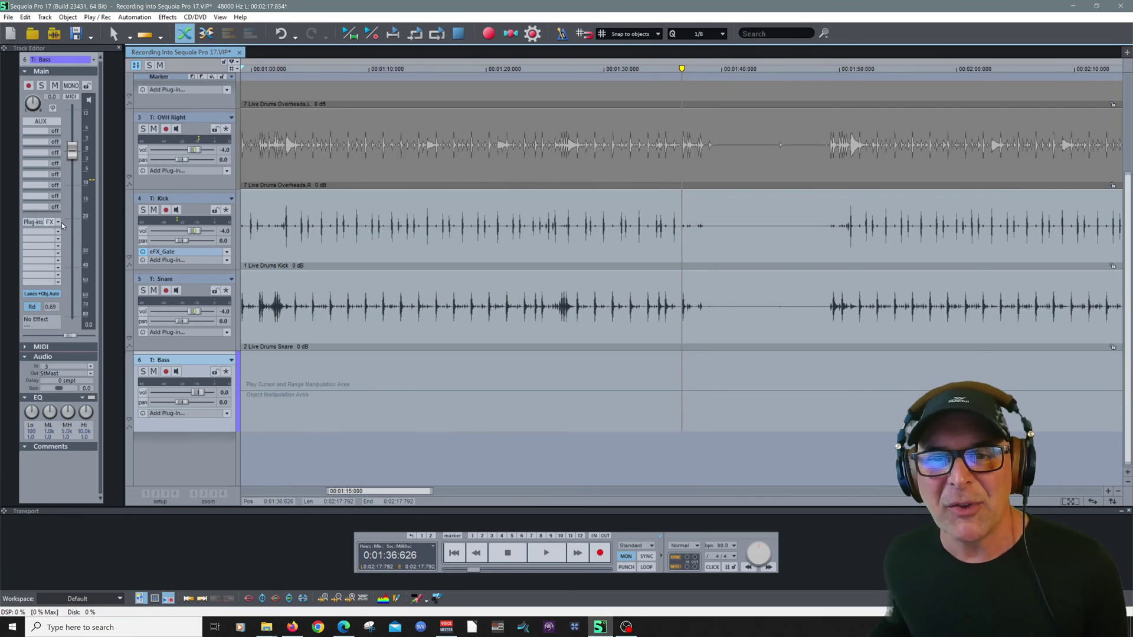
{"action": "scroll", "coordinate": [174, 142], "scroll_direction": "up", "scroll_amount": 3}
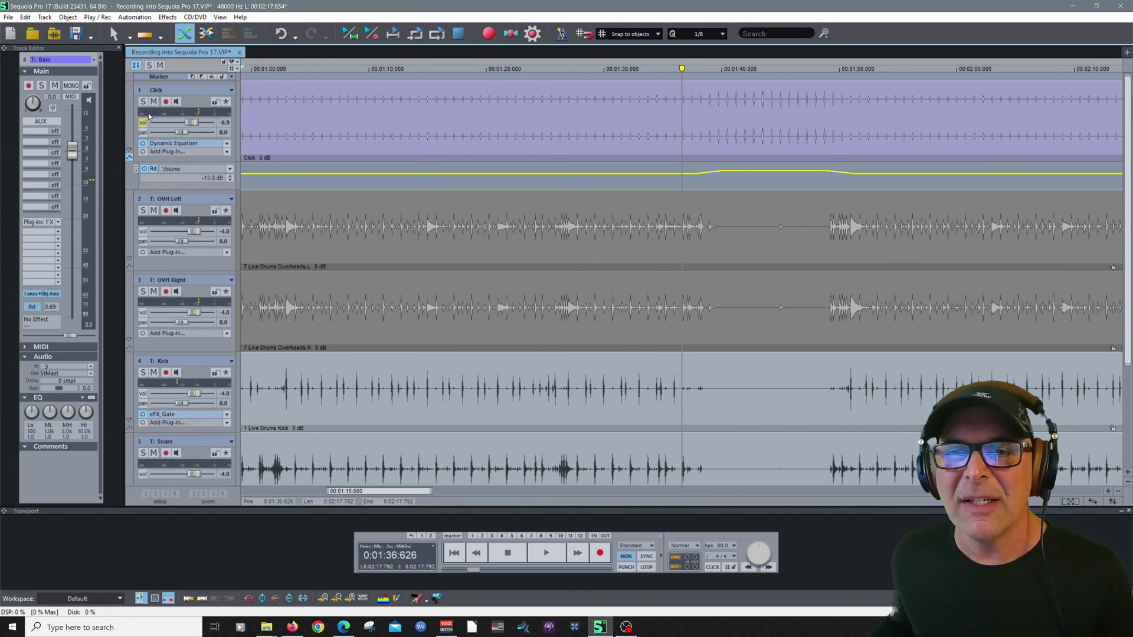
{"action": "left_click", "coordinate": [189, 92]}
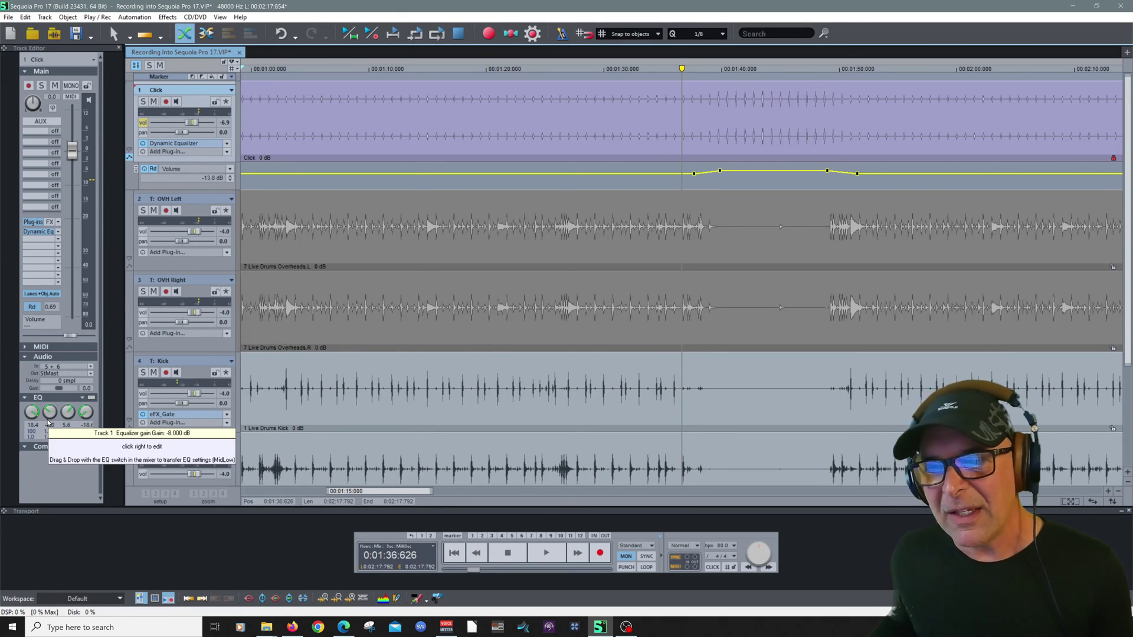
{"action": "scroll", "coordinate": [298, 304], "scroll_direction": "down", "scroll_amount": 3}
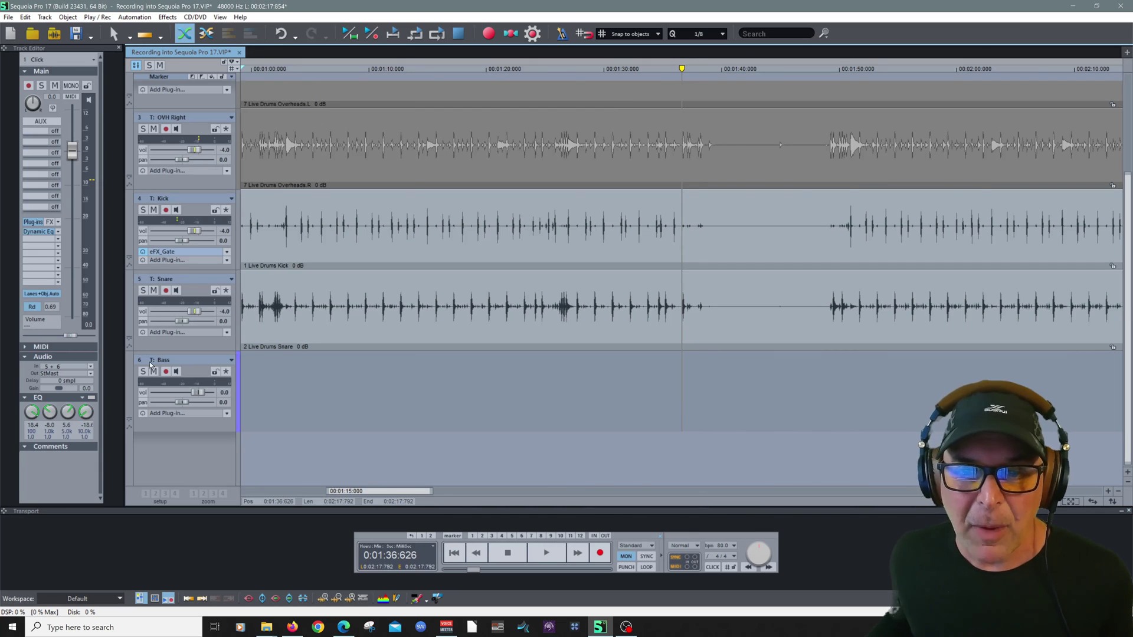
Confirm the Bass track's options with Mono selected for audio recording.
{"action": "double_click", "coordinate": [180, 363]}
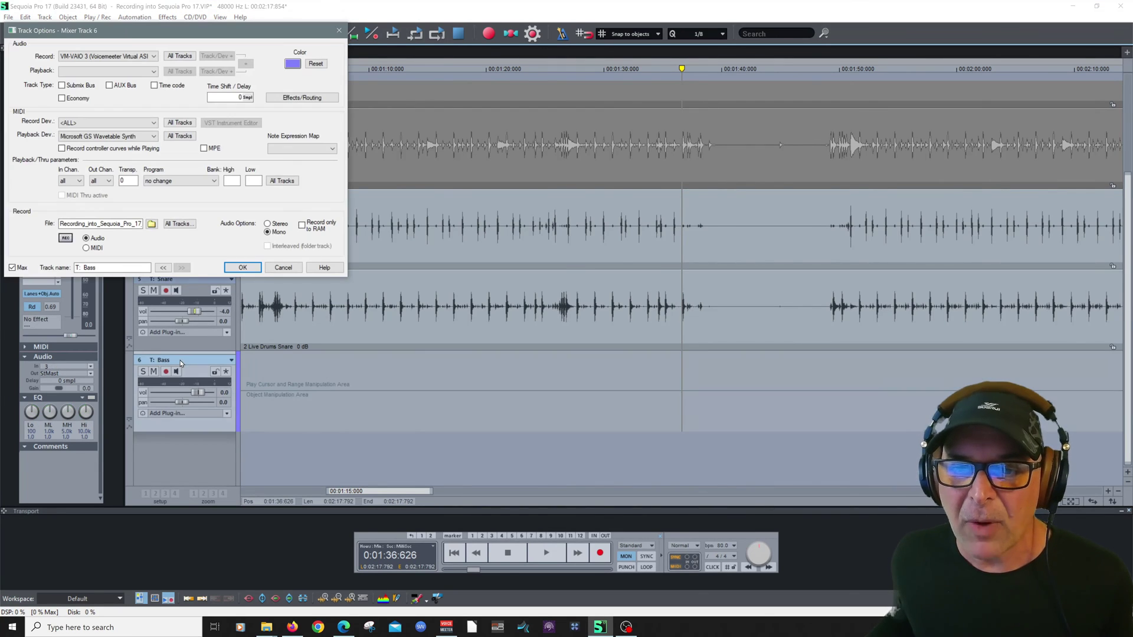
{"action": "left_click", "coordinate": [242, 268]}
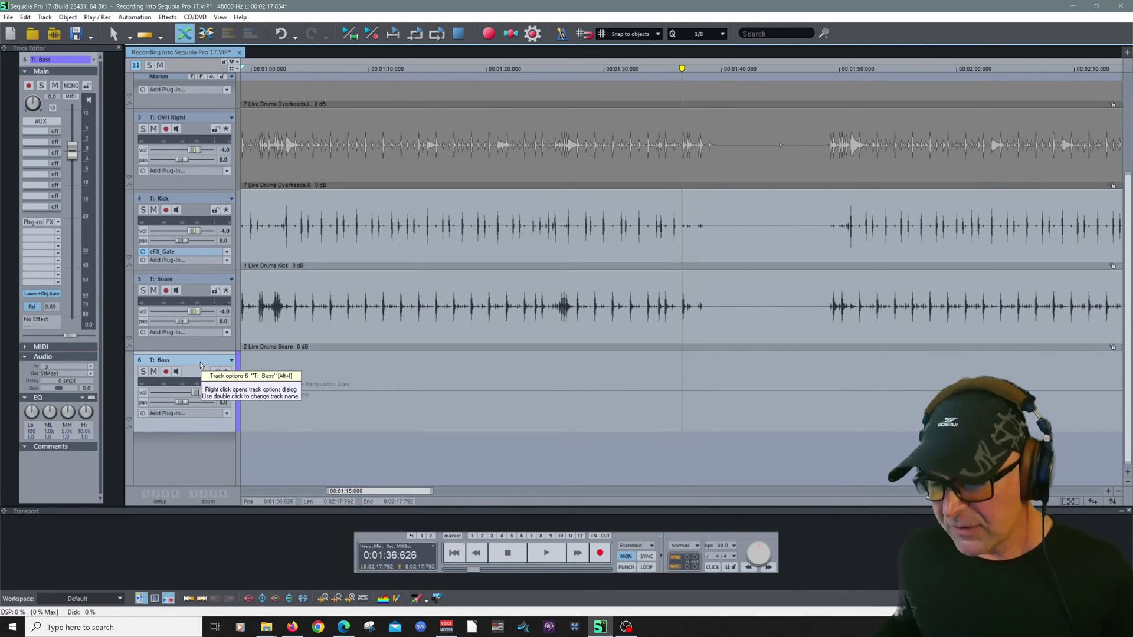
Show the Bass track's Lane 1 take lane and toggle its automation lane open and closed.
{"action": "left_click", "coordinate": [128, 420]}
{"action": "scroll", "coordinate": [291, 391], "scroll_direction": "down", "scroll_amount": 2}
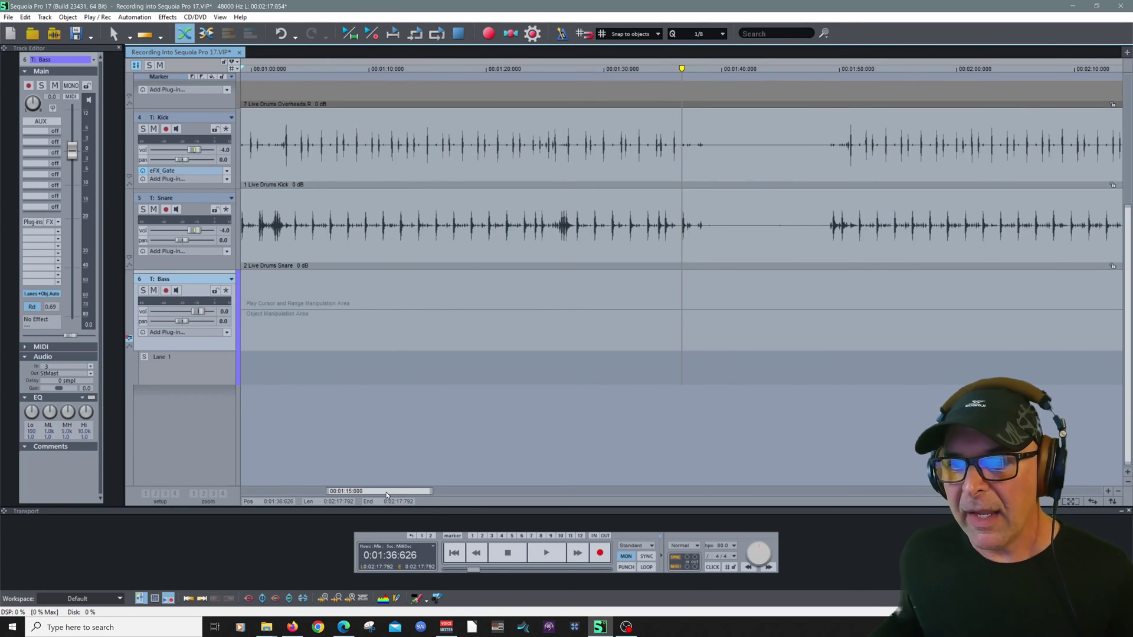
{"action": "left_click_drag", "start_coordinate": [386, 495], "coordinate": [311, 489]}
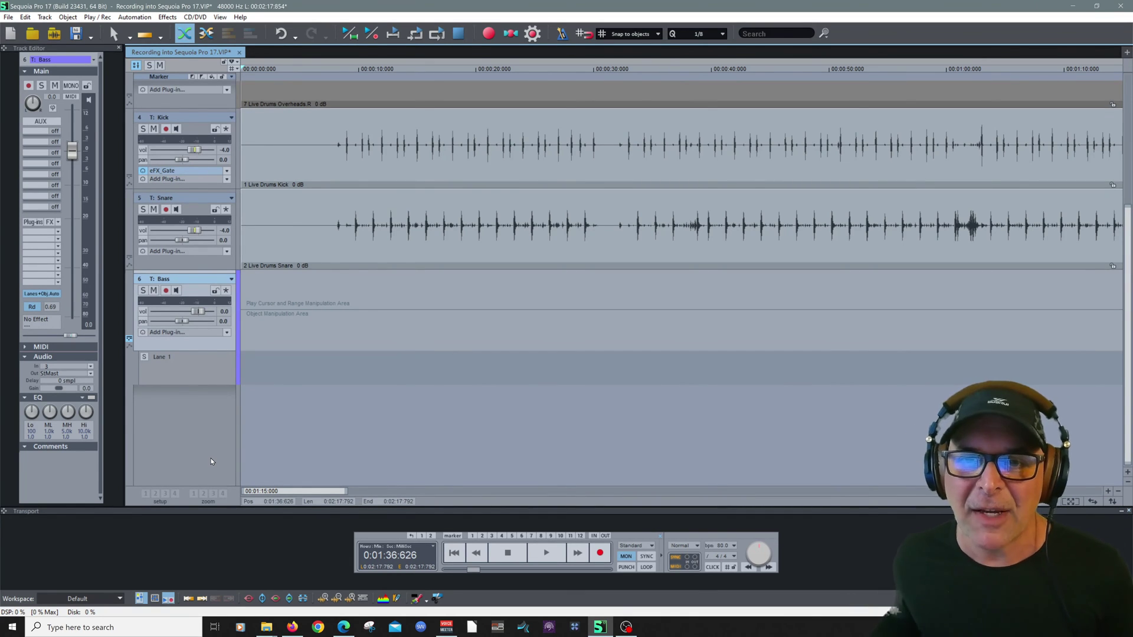
{"action": "left_click", "coordinate": [129, 339]}
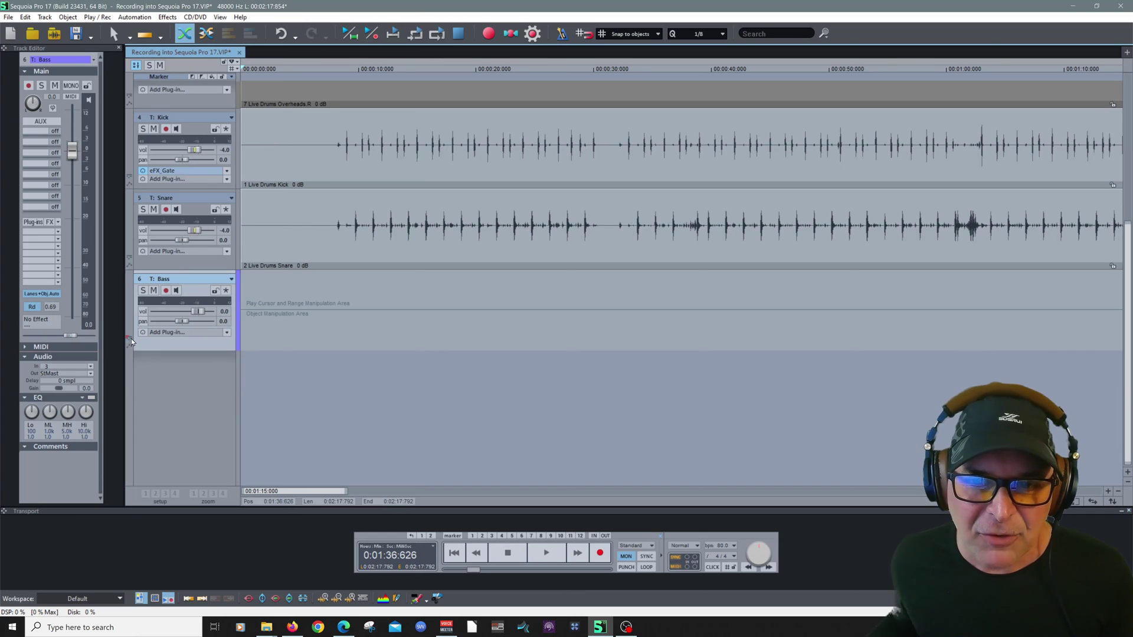
{"action": "left_click", "coordinate": [129, 339]}
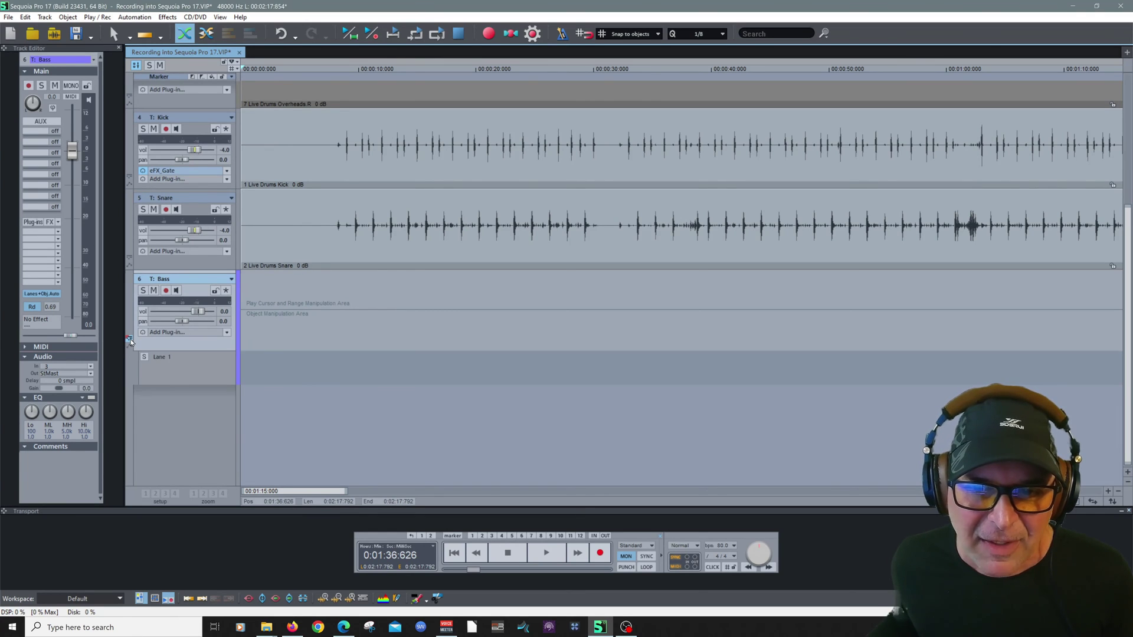
{"action": "left_click", "coordinate": [130, 348]}
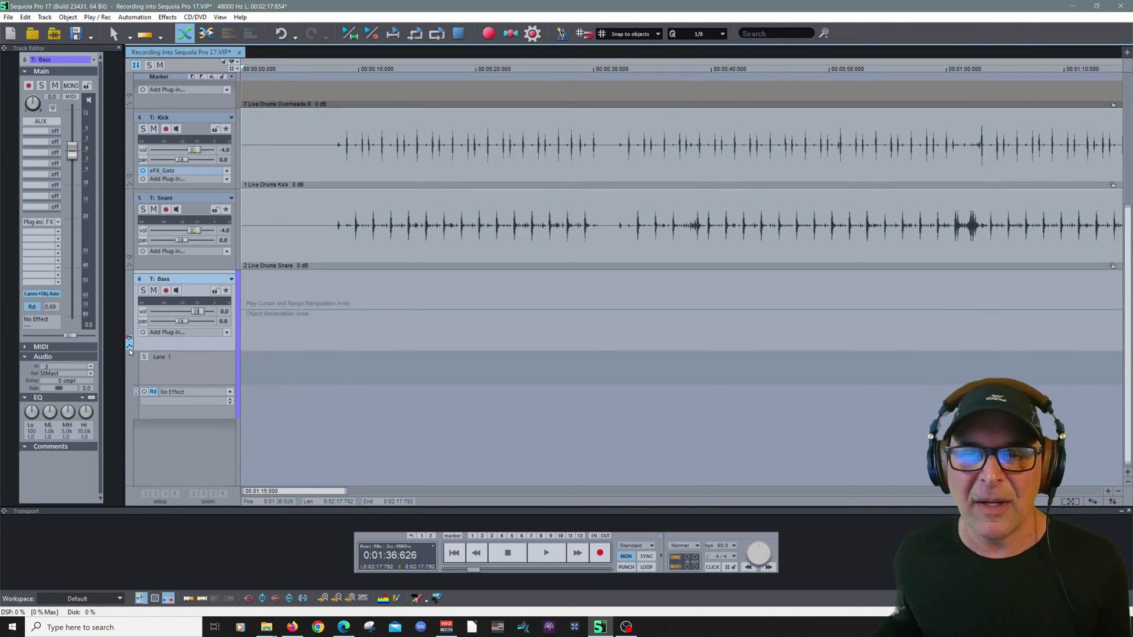
{"action": "left_click", "coordinate": [130, 349]}
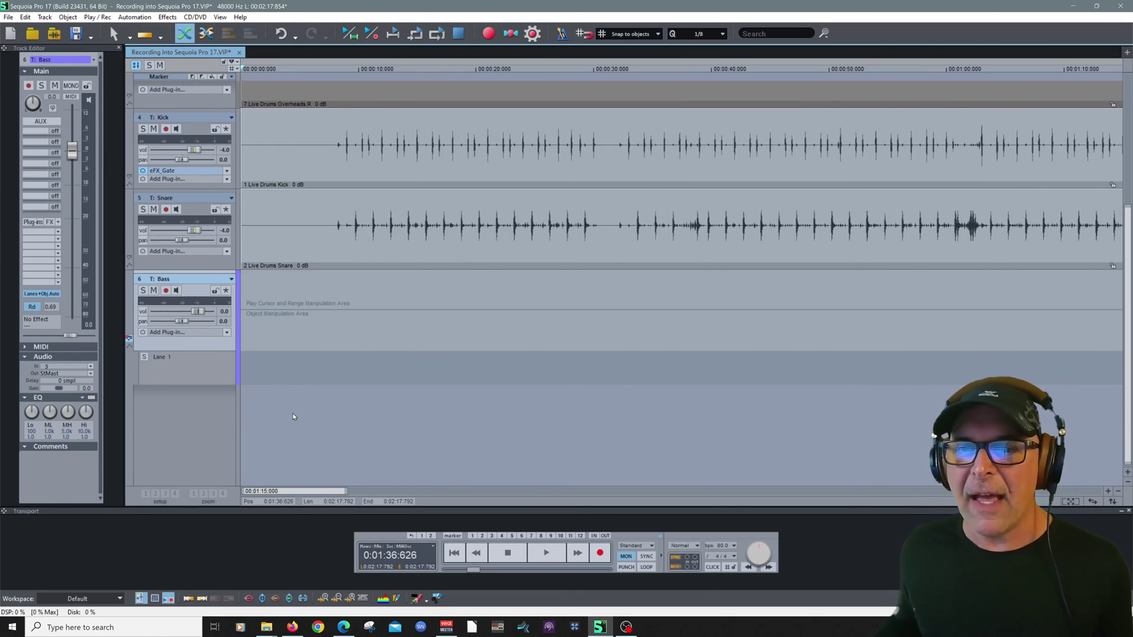
Record-arm the Bass track, turn on its input monitoring, and return the playhead to 0:00.
{"action": "left_click", "coordinate": [165, 291]}
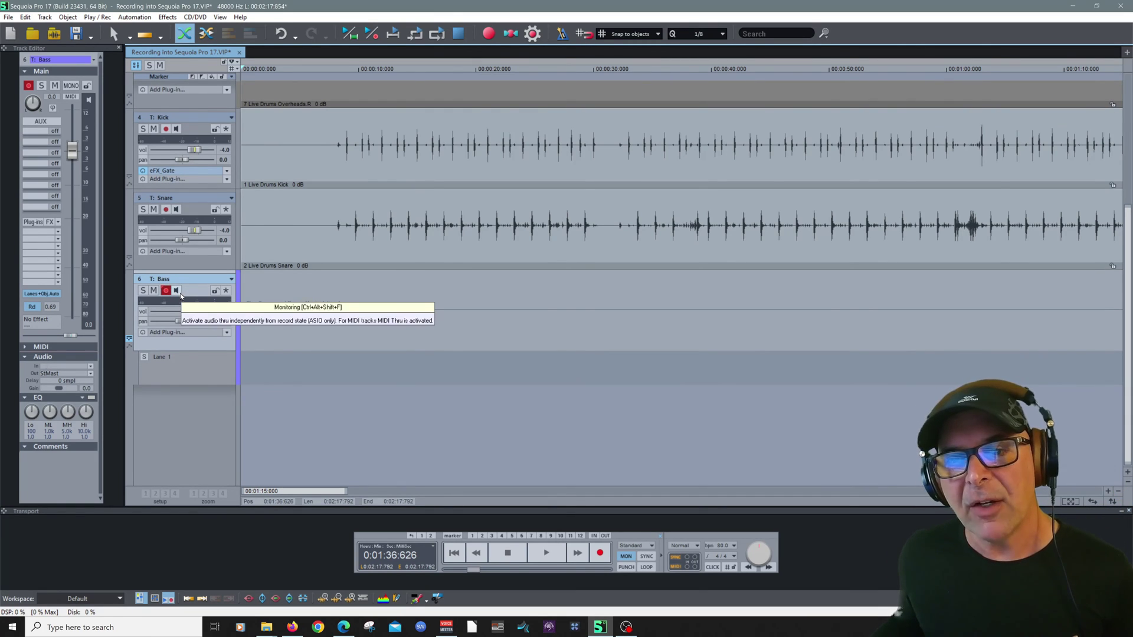
{"action": "left_click", "coordinate": [179, 294]}
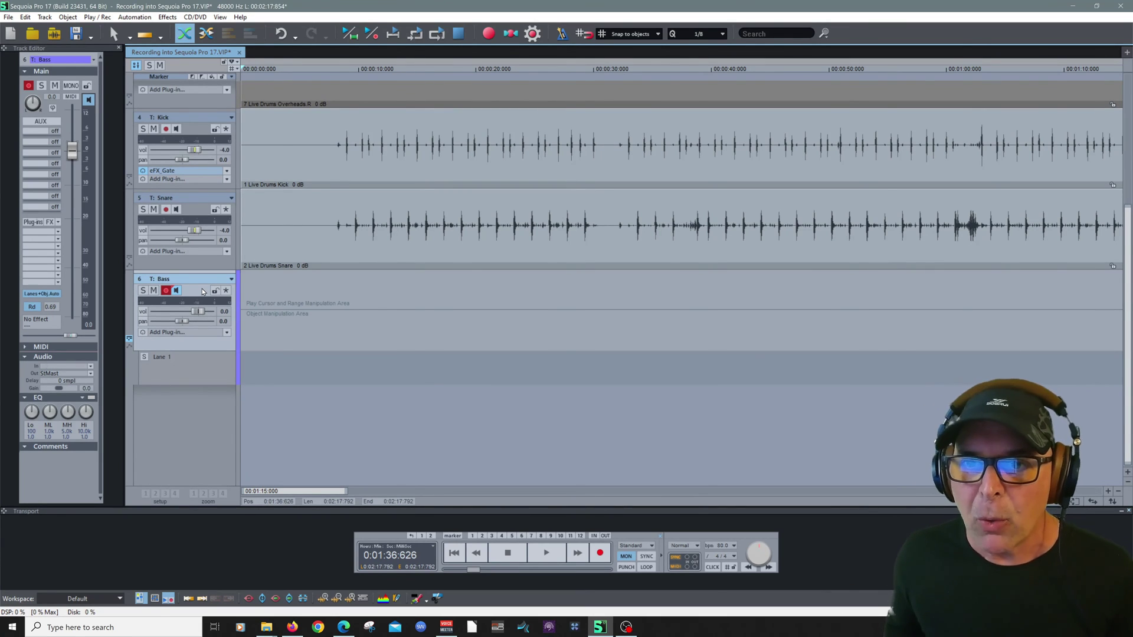
{"action": "left_click", "coordinate": [455, 553]}
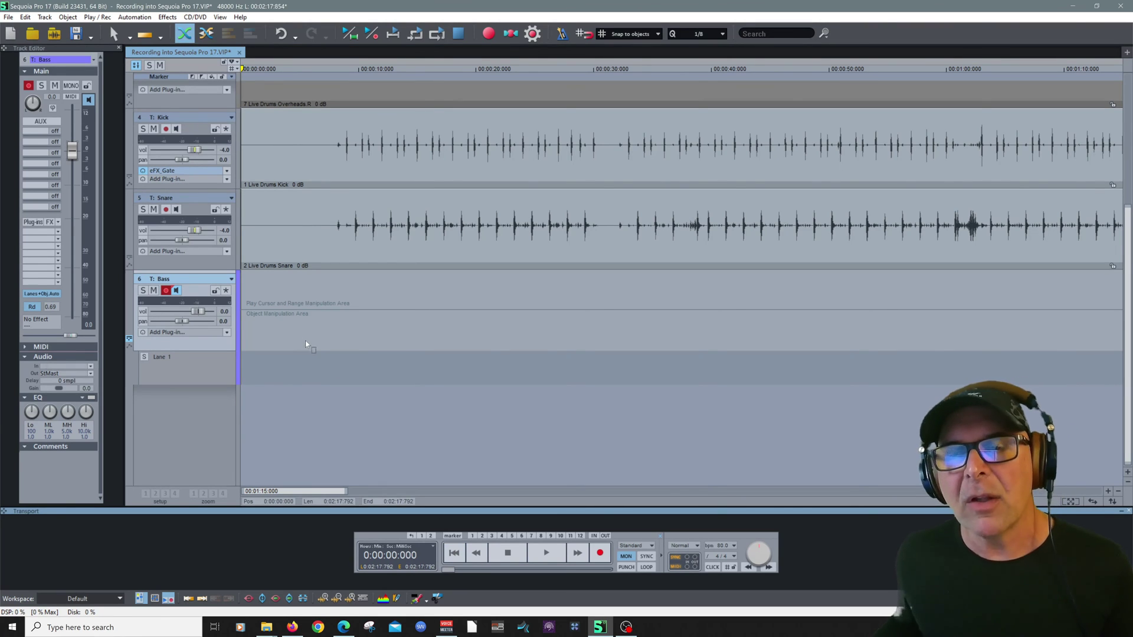
Bring the Bass track with its Sequoia BASS example take into view and open its track options.
{"action": "scroll", "coordinate": [310, 340], "scroll_direction": "up", "scroll_amount": 4}
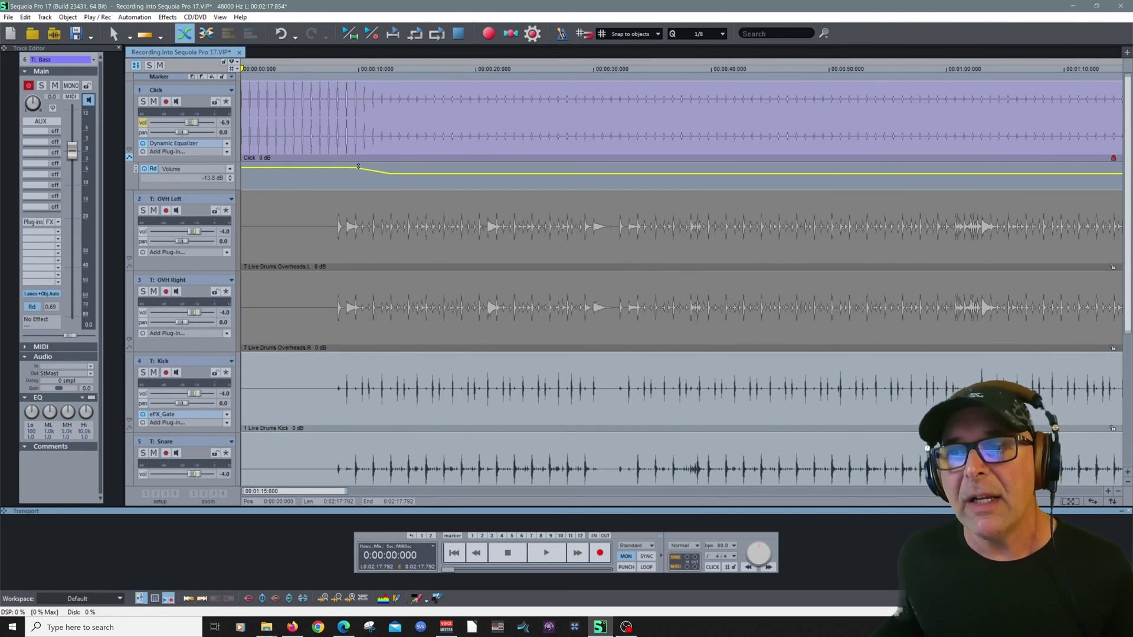
{"action": "scroll", "coordinate": [349, 247], "scroll_direction": "down", "scroll_amount": 3}
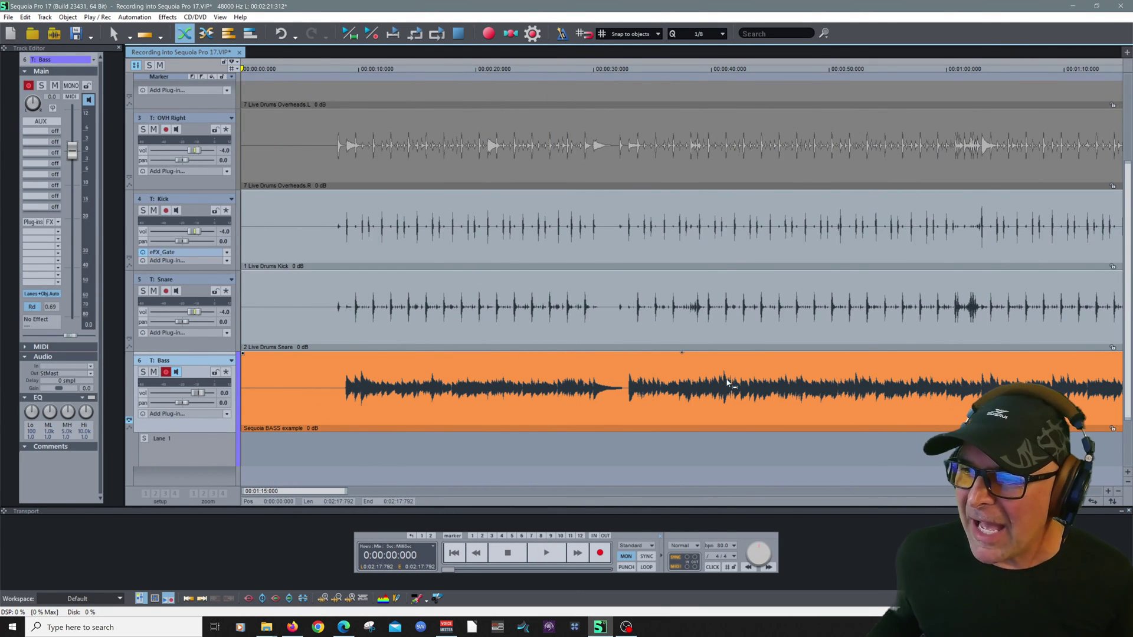
{"action": "double_click", "coordinate": [206, 360]}
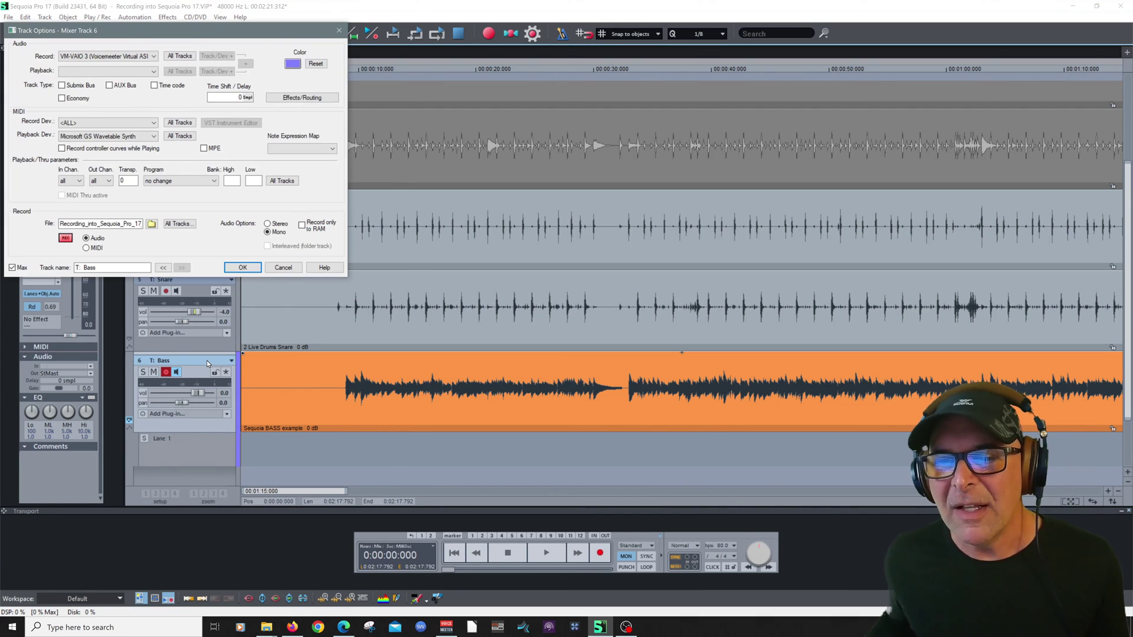
Change the Bass track colour to purple and apply it.
{"action": "left_click", "coordinate": [292, 64]}
{"action": "left_click", "coordinate": [223, 132]}
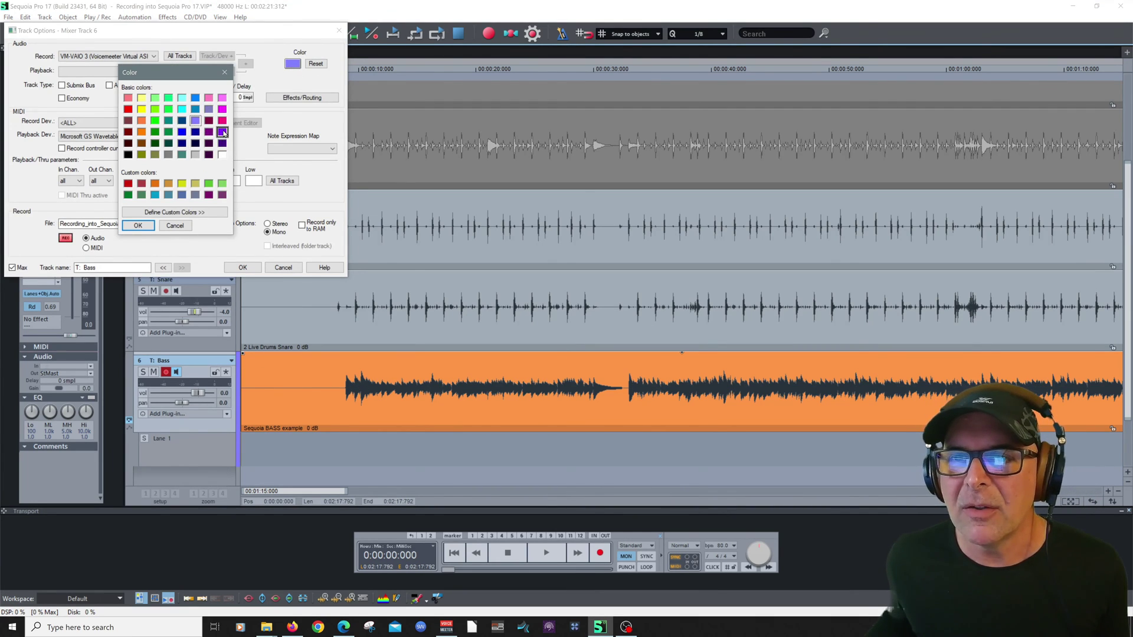
{"action": "left_click", "coordinate": [138, 225]}
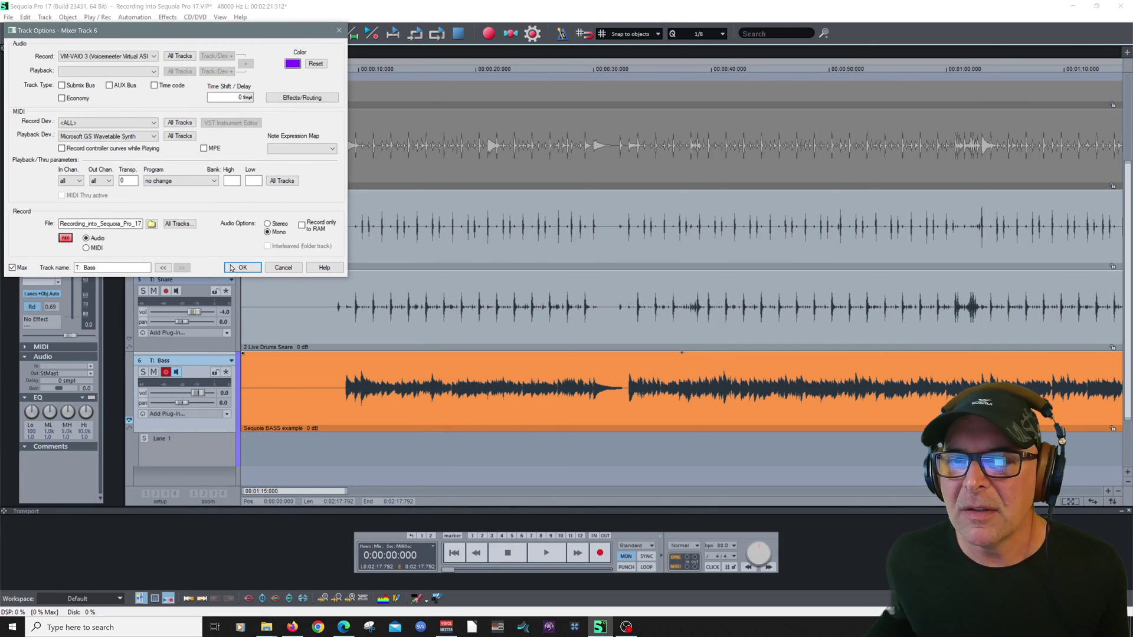
{"action": "left_click", "coordinate": [241, 268]}
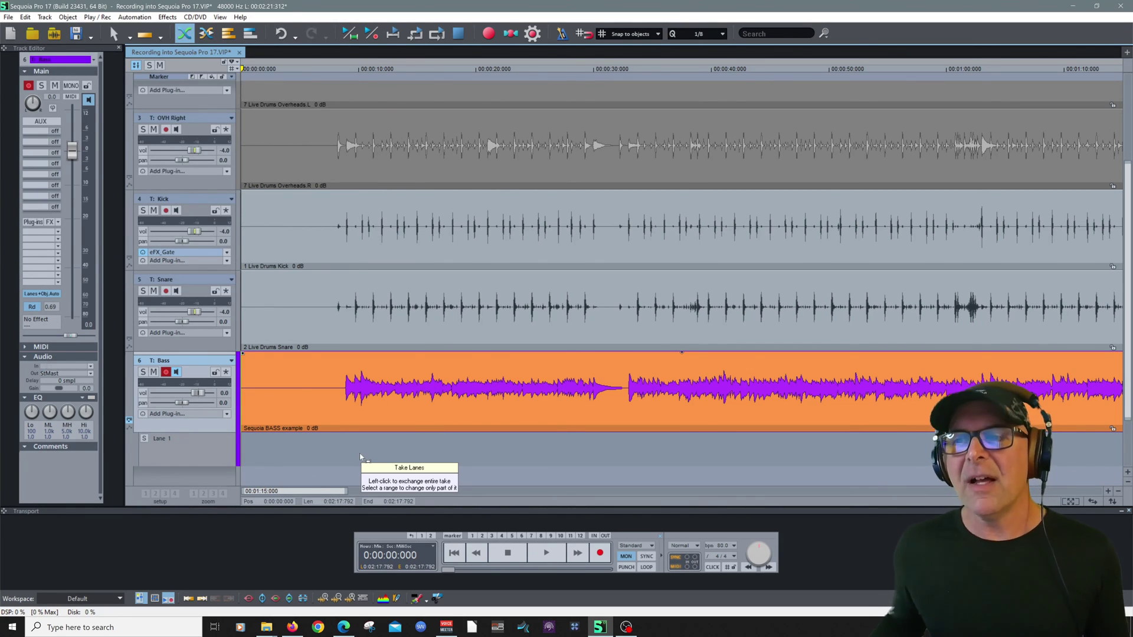
Play the bass against the drums from about 3.7 seconds, then turn off the Bass track's input monitoring.
{"action": "left_click", "coordinate": [285, 69]}
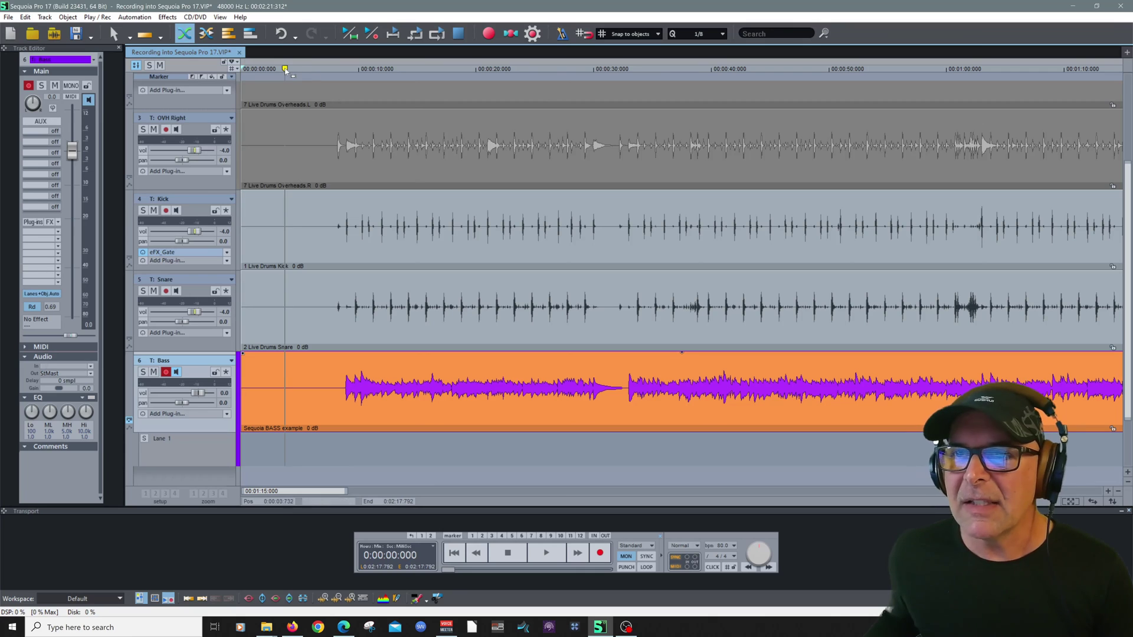
{"action": "key", "text": "space"}
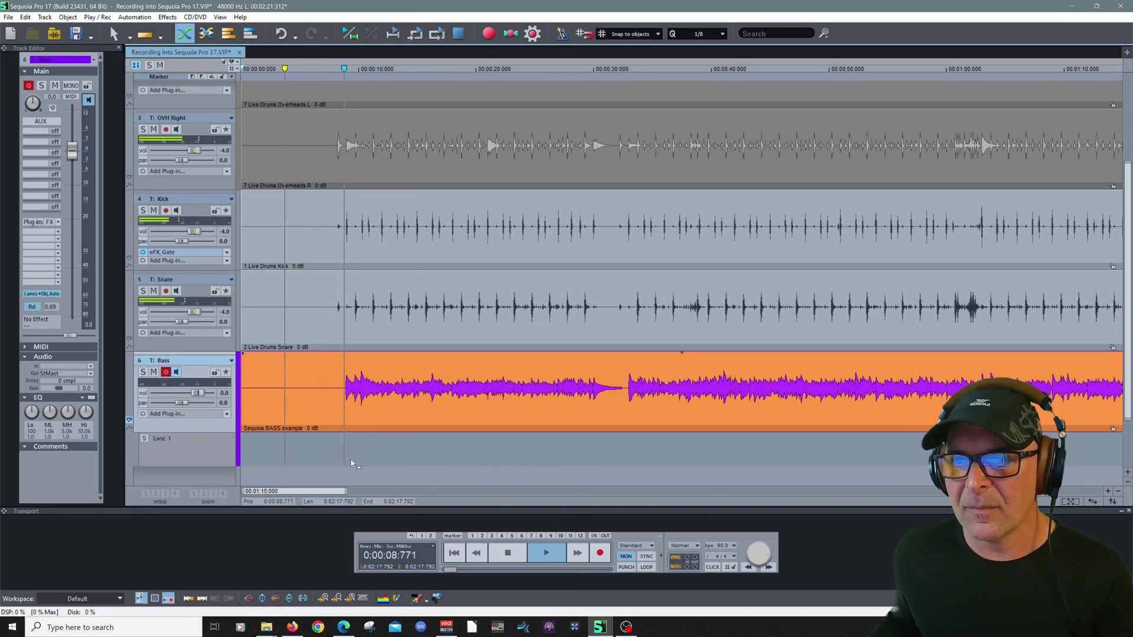
{"action": "key", "text": "space"}
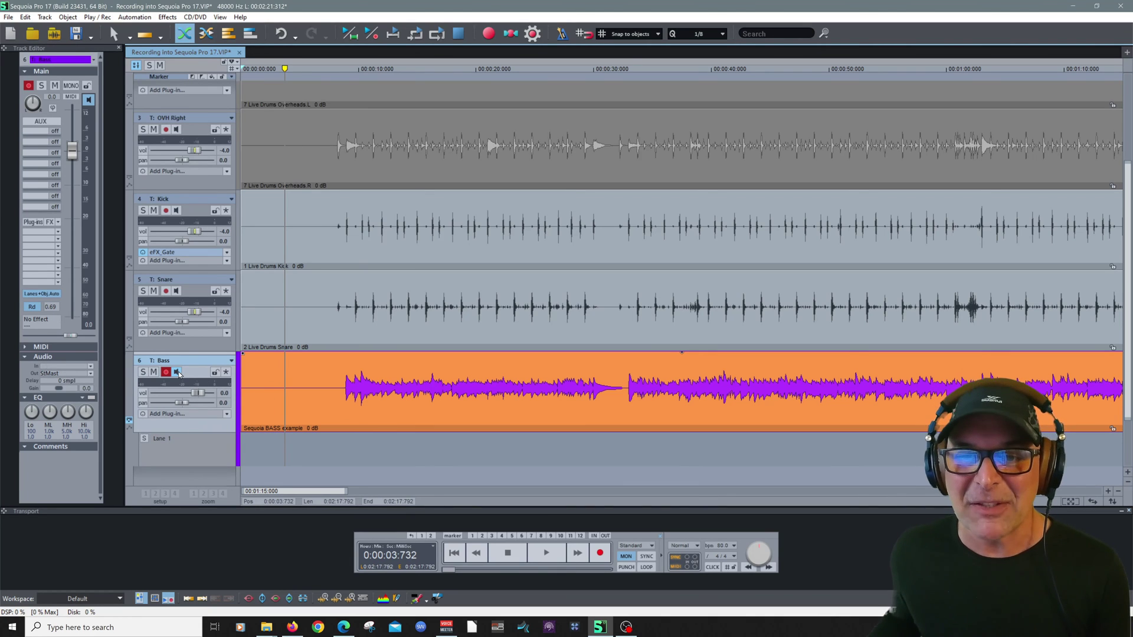
{"action": "left_click", "coordinate": [177, 372]}
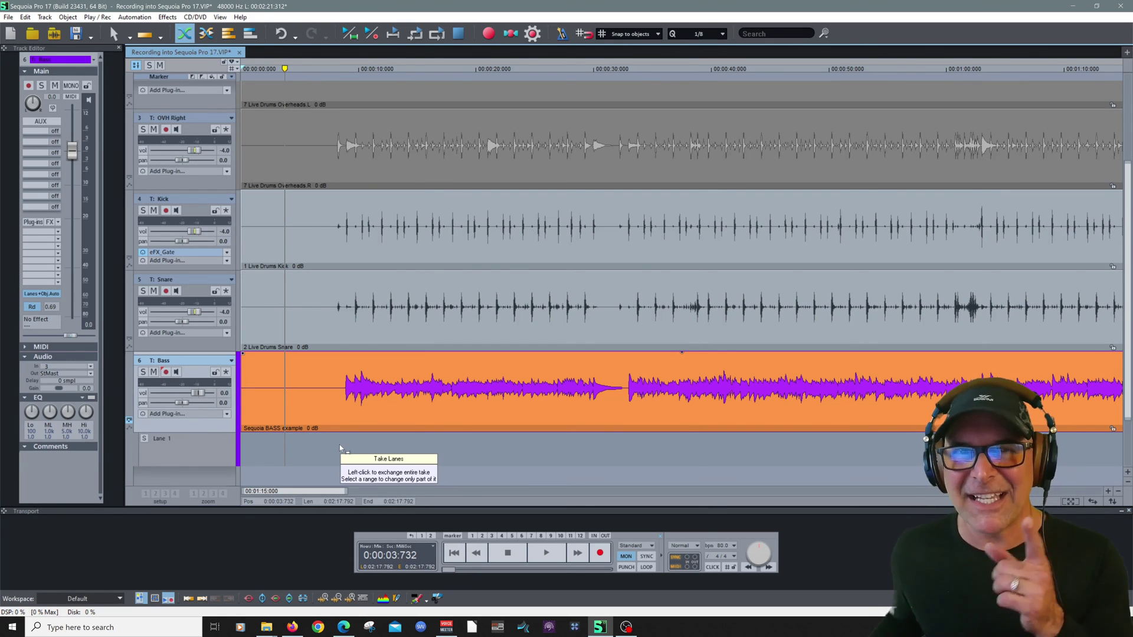
Replay from about 5.3 seconds while raising the Bass volume fader to 2.7 dB.
{"action": "left_click", "coordinate": [303, 67]}
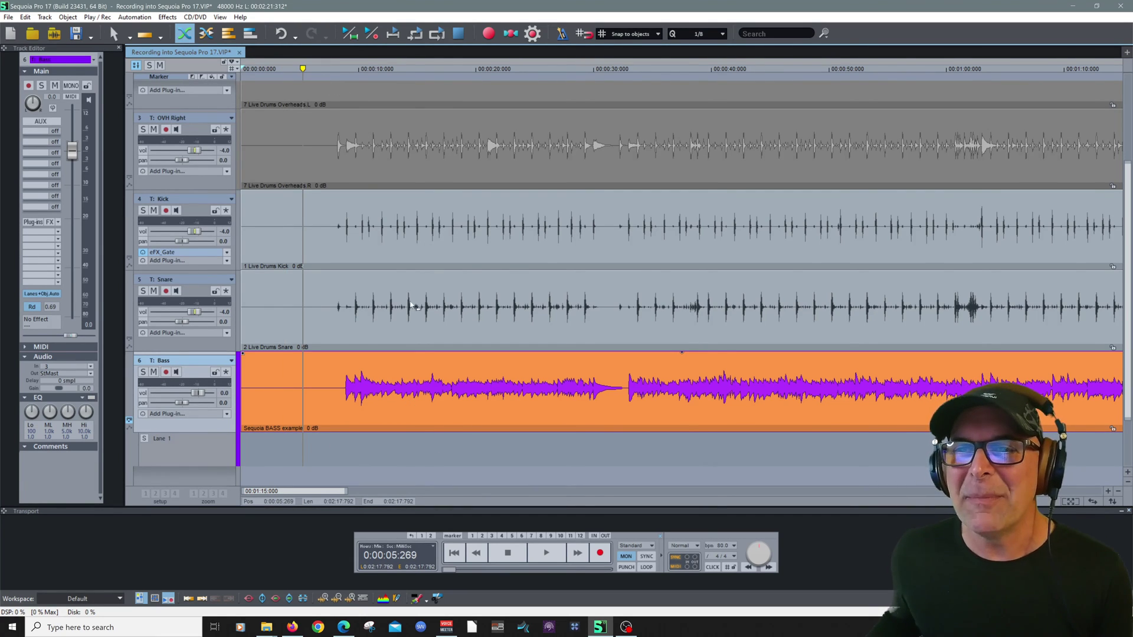
{"action": "key", "text": "space"}
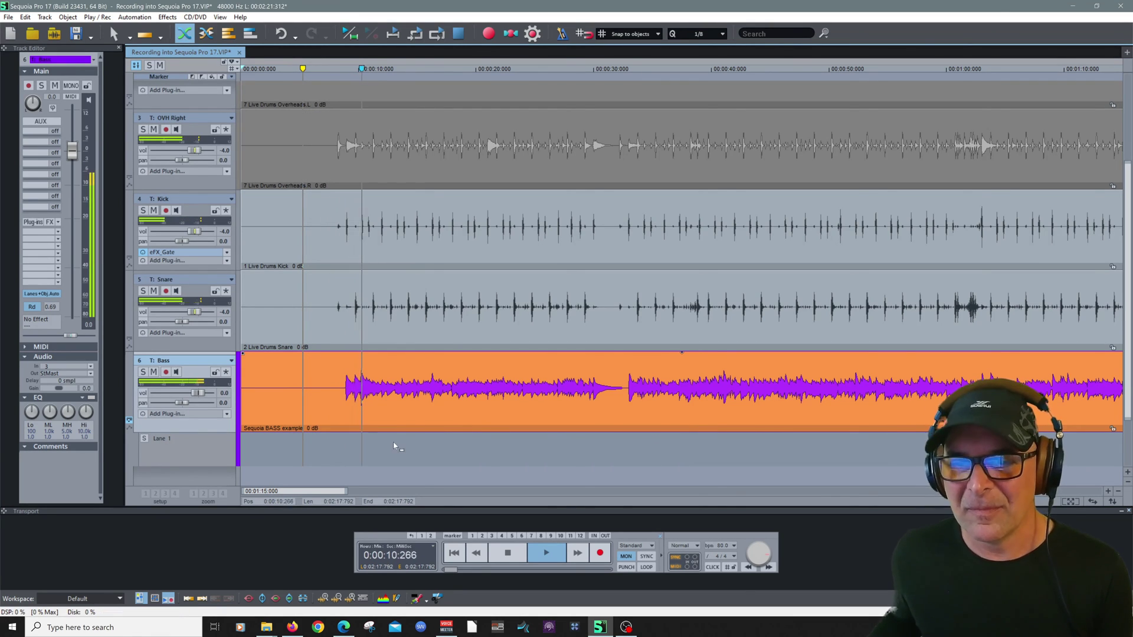
{"action": "left_click_drag", "start_coordinate": [199, 393], "coordinate": [205, 400]}
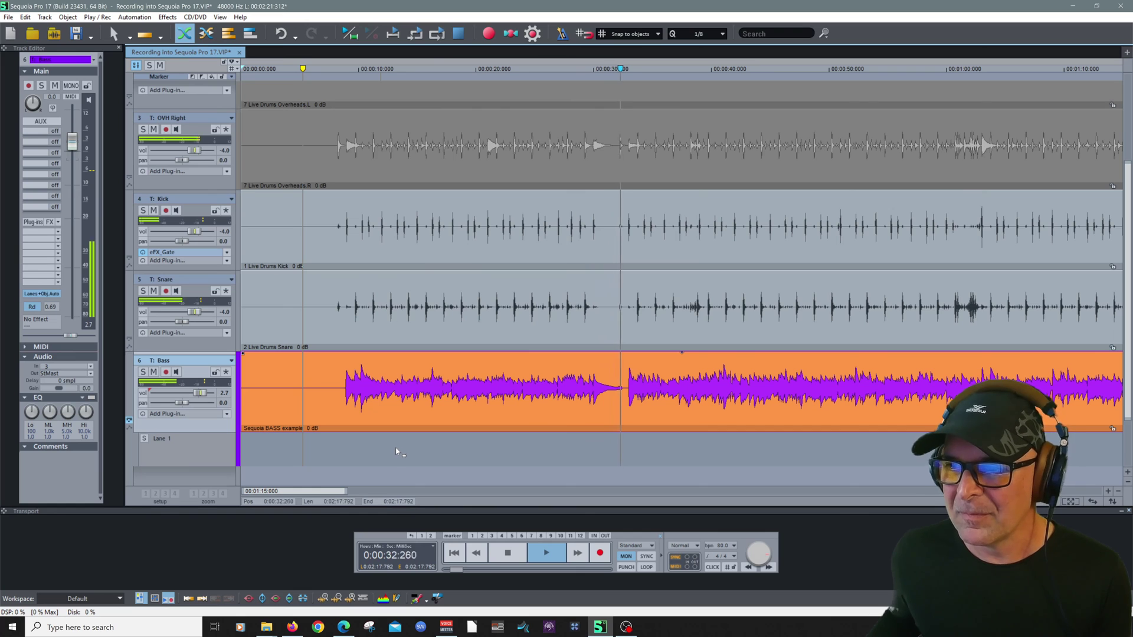
{"action": "key", "text": "space"}
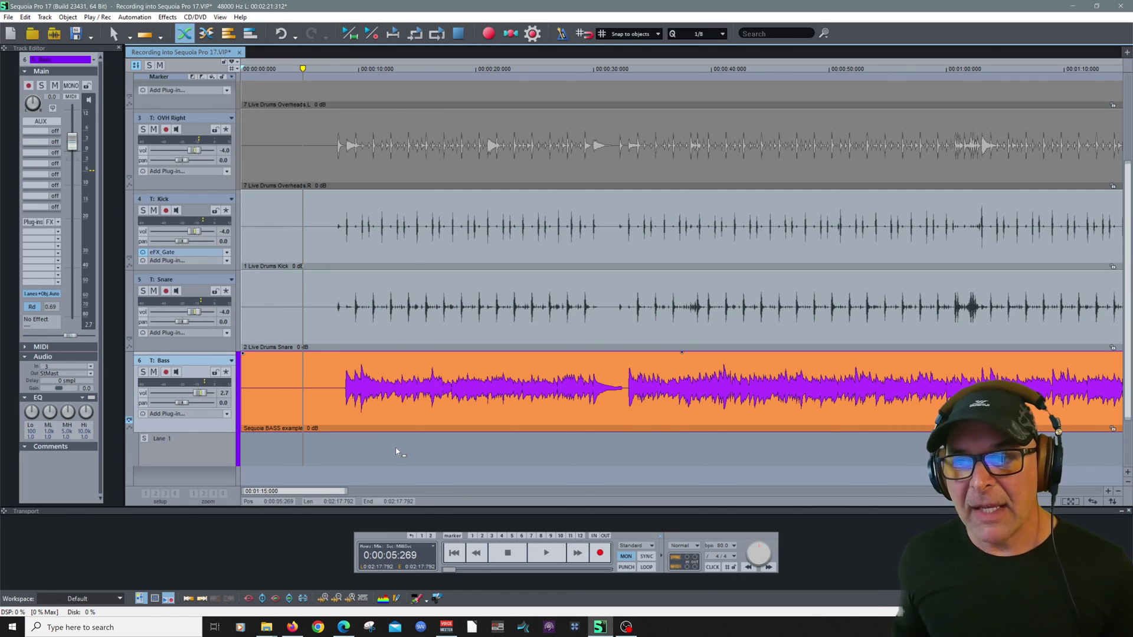
{"action": "double_click", "coordinate": [207, 362]}
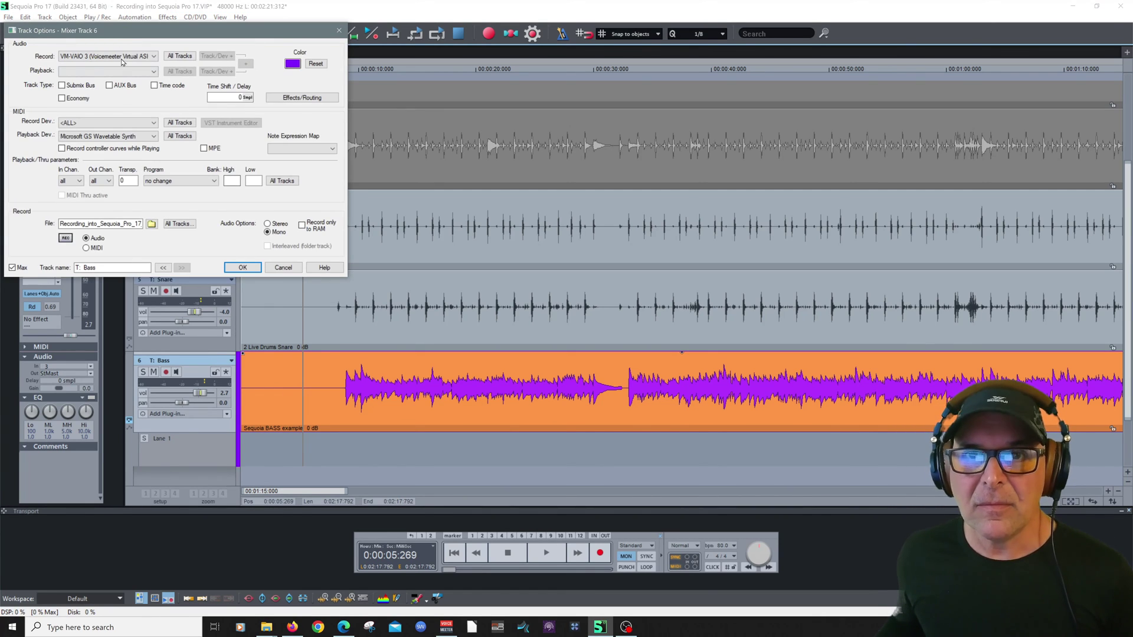
{"action": "left_click_drag", "start_coordinate": [124, 38], "coordinate": [357, 89]}
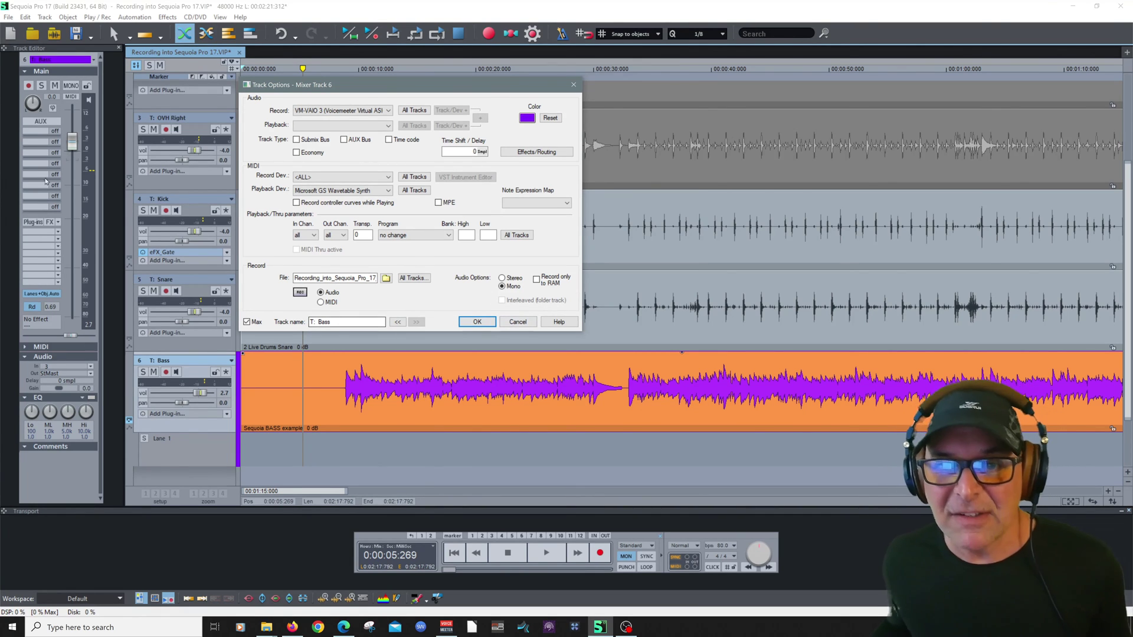
{"action": "left_click", "coordinate": [518, 322]}
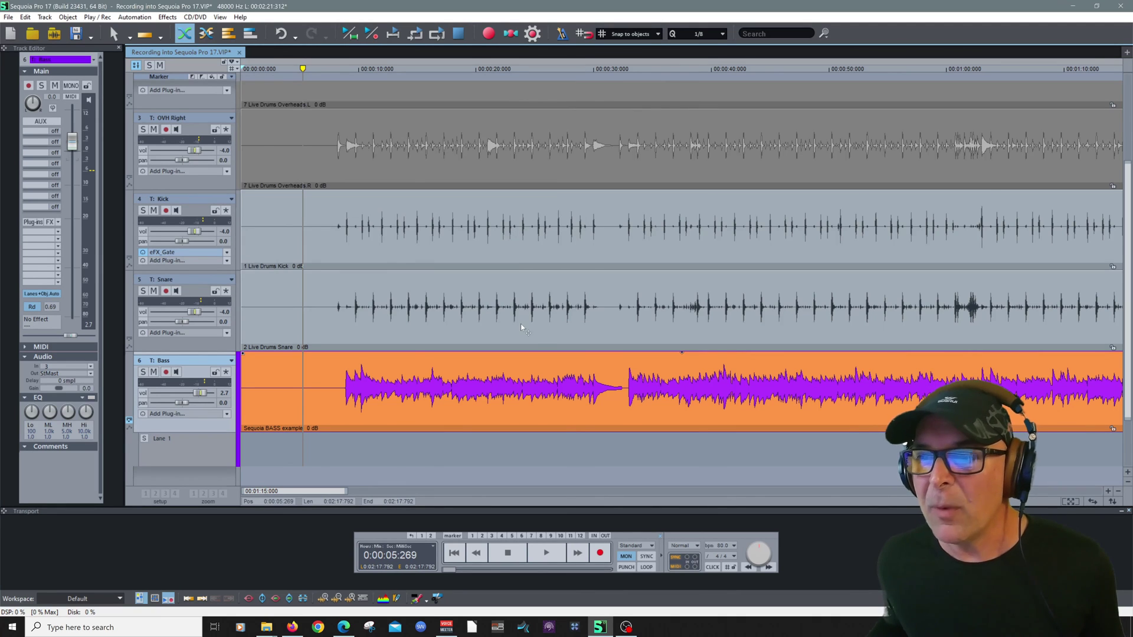
Open the Mixer from the View menu, dock it as a tab, and return to the arrangement.
{"action": "left_click", "coordinate": [219, 16]}
{"action": "left_click", "coordinate": [226, 33]}
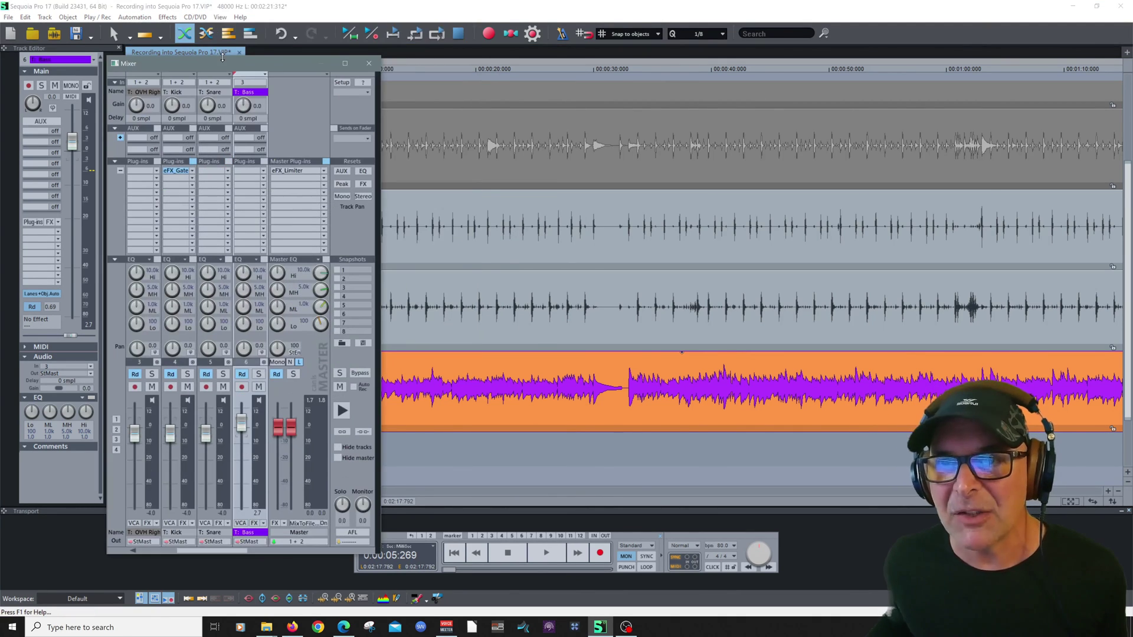
{"action": "left_click_drag", "start_coordinate": [203, 63], "coordinate": [173, 67]}
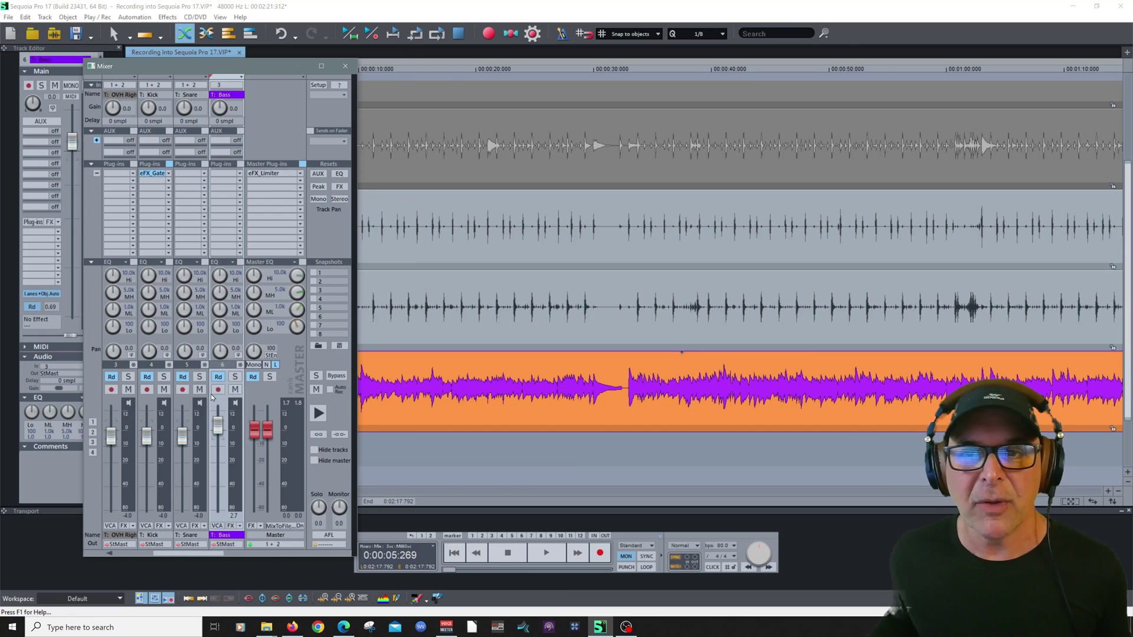
{"action": "mouse_move", "coordinate": [239, 71]}
{"action": "left_mouse_down"}
{"action": "mouse_move", "coordinate": [218, 74]}
{"action": "mouse_move", "coordinate": [233, 66]}
{"action": "left_mouse_up"}
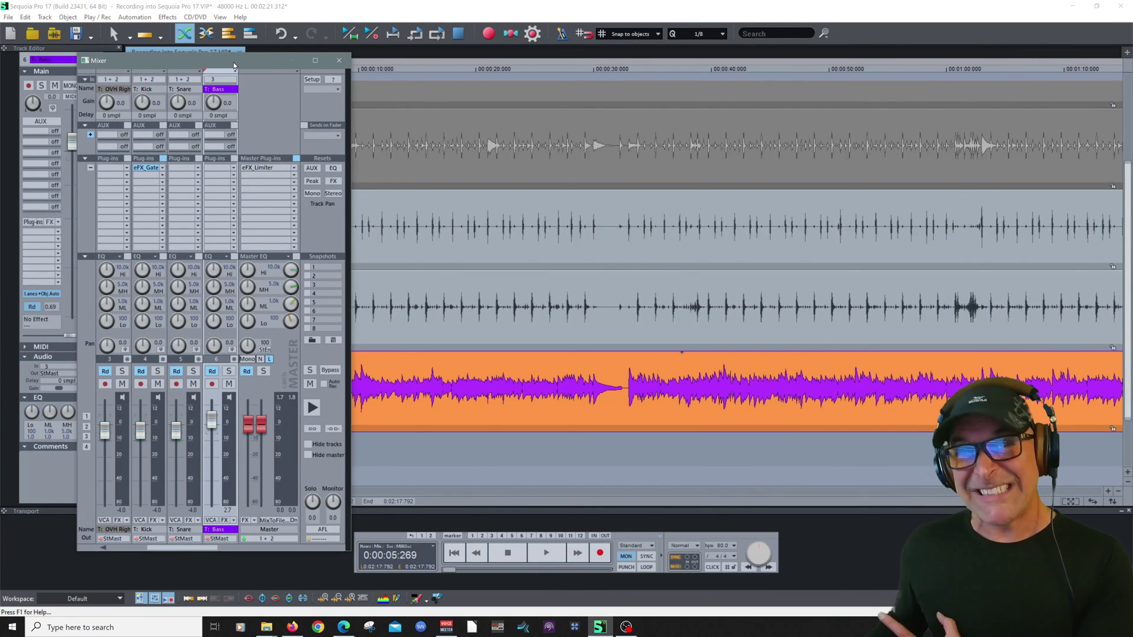
{"action": "left_click_drag", "start_coordinate": [233, 62], "coordinate": [630, 277]}
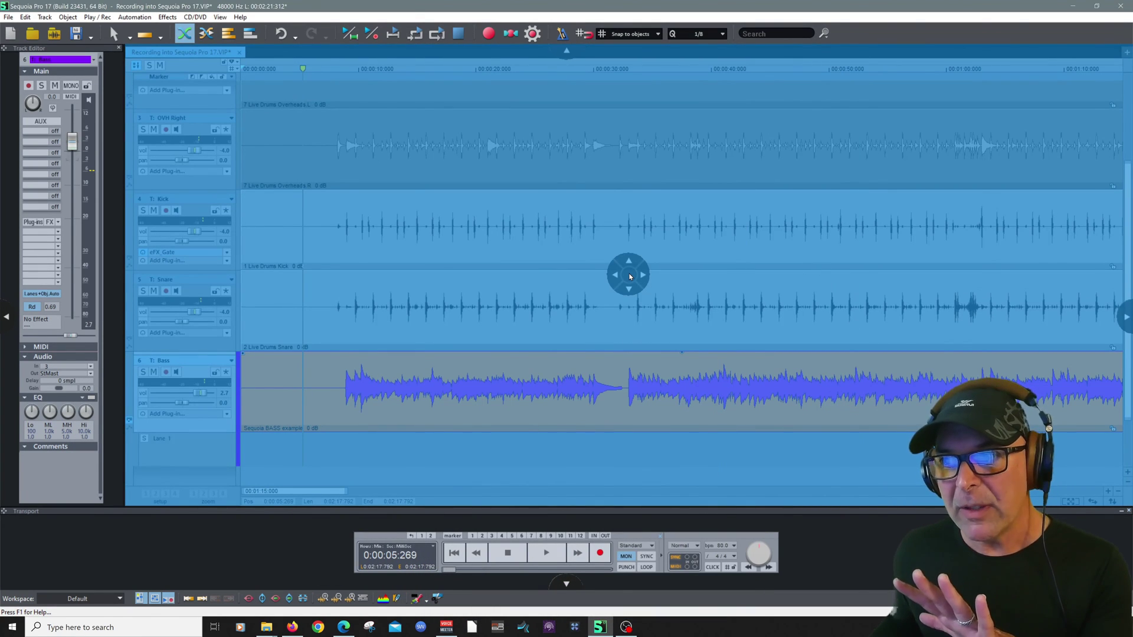
{"action": "left_click_drag", "start_coordinate": [630, 276], "coordinate": [572, 51]}
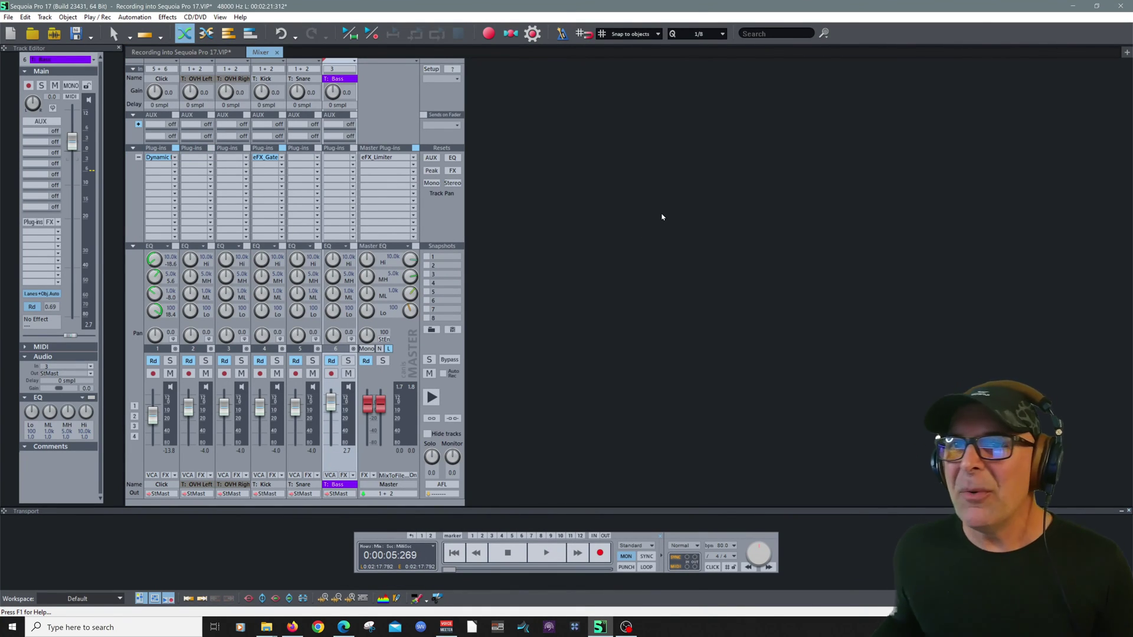
{"action": "left_click", "coordinate": [180, 52]}
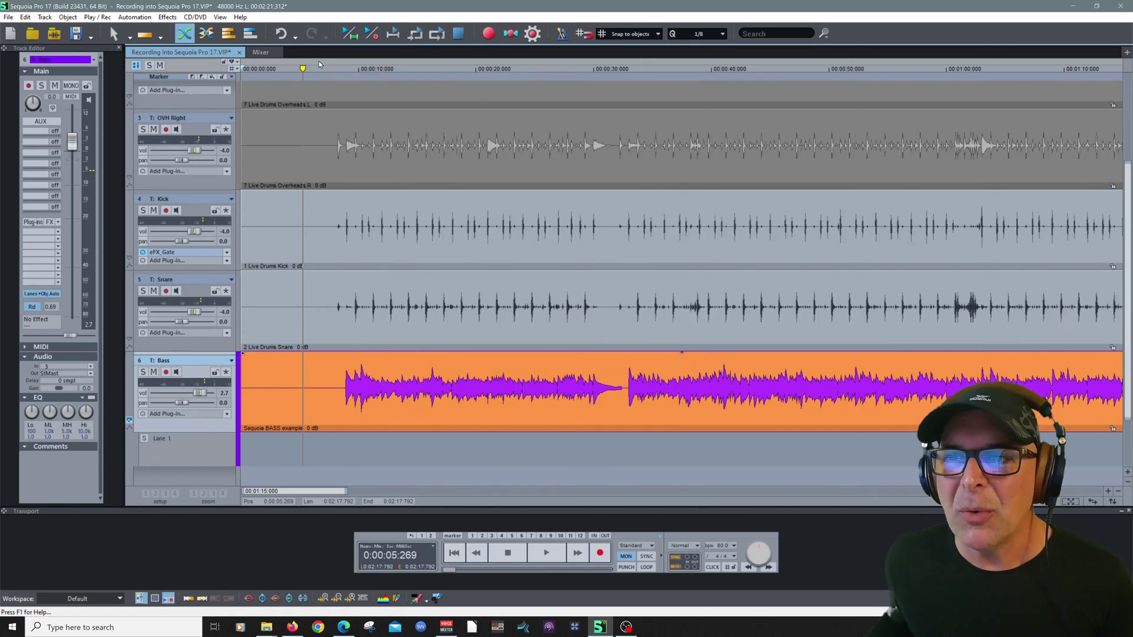